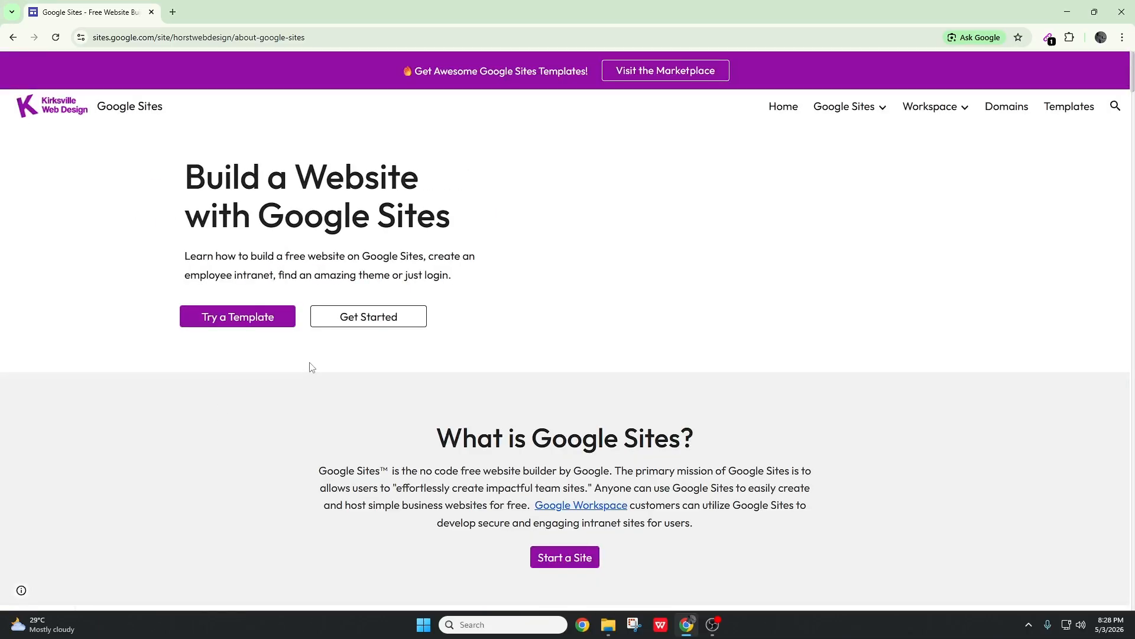
Open the Google Sites templates marketplace from the templates page and look through the paid templates on offer
left_click(238, 323)
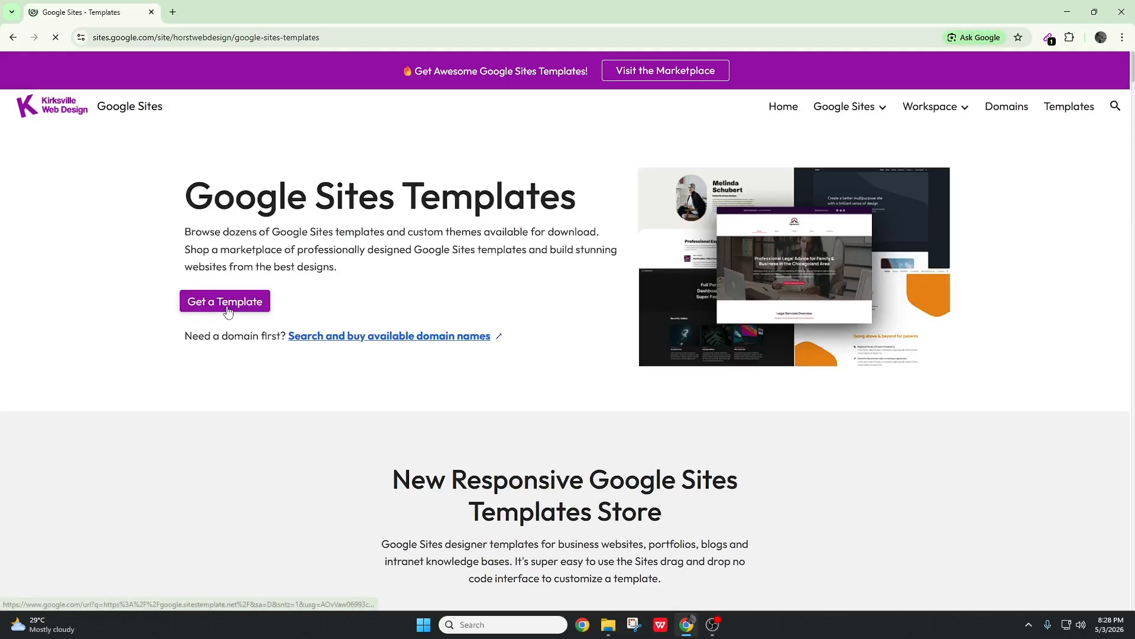
left_click(228, 307)
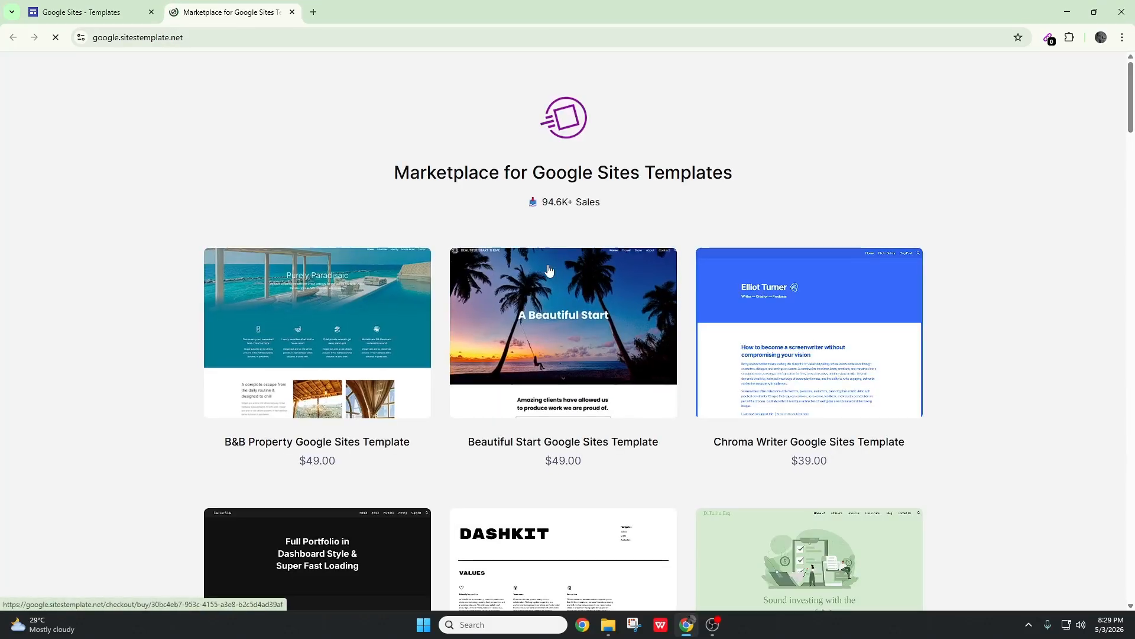
scroll(909, 254, "down", 5)
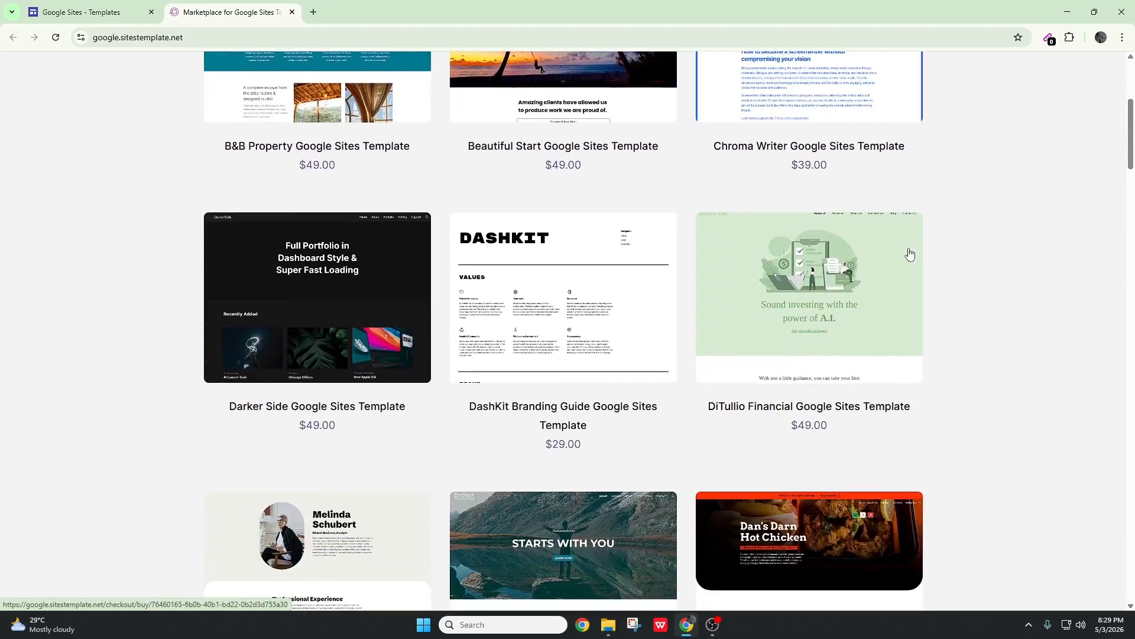
scroll(909, 255, "down", 9)
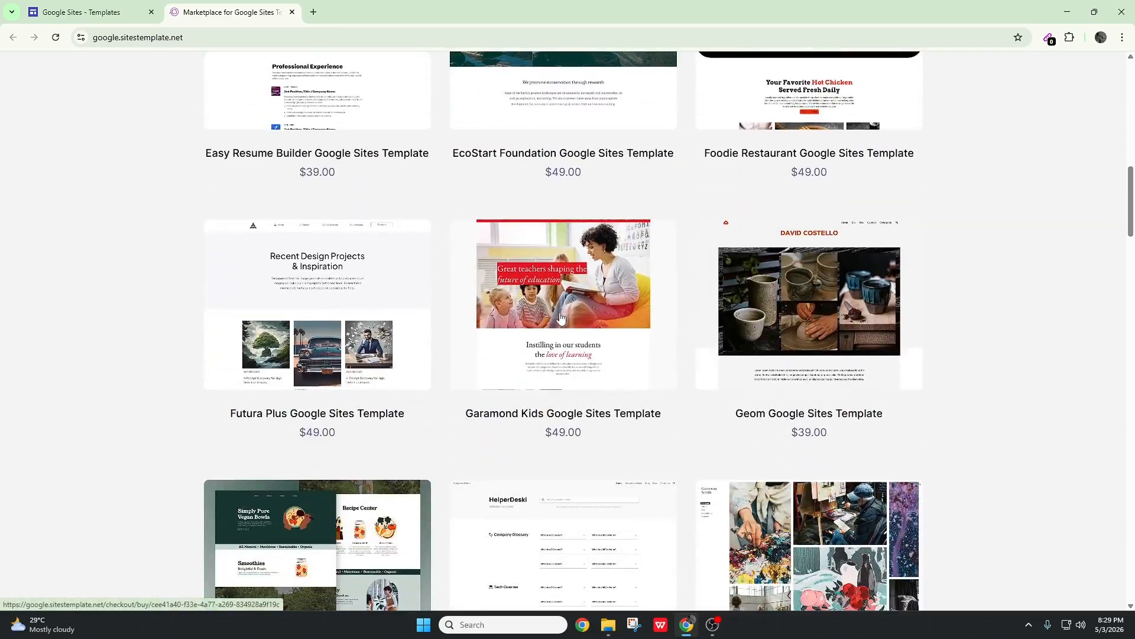
scroll(561, 318, "down", 11)
scroll(870, 350, "up", 12)
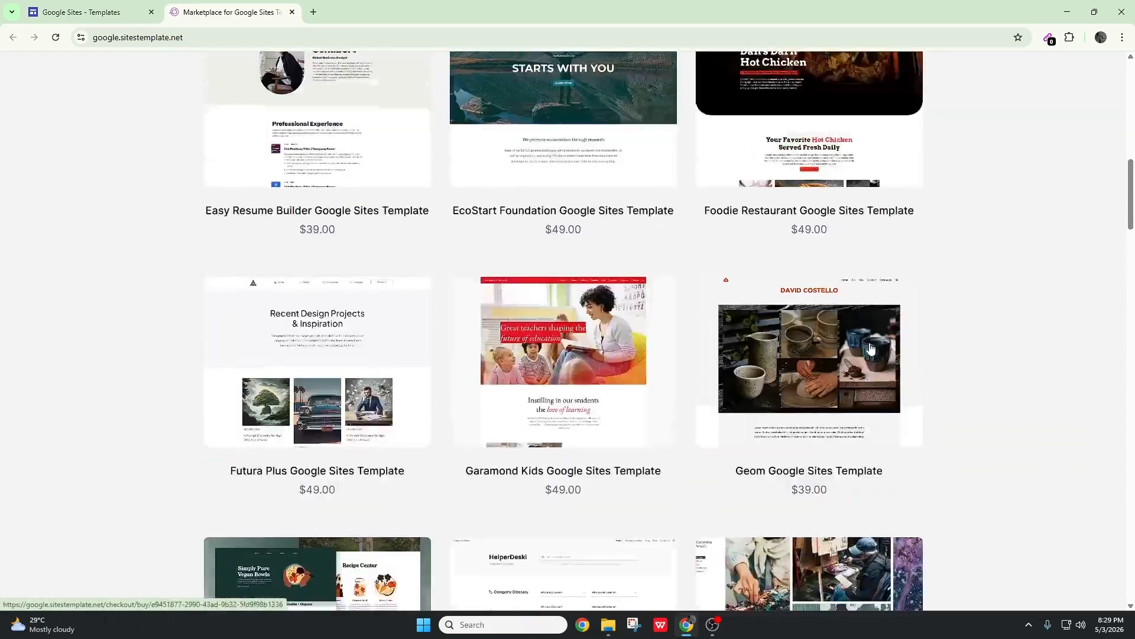
scroll(871, 349, "up", 9)
Go back to the google sites search results, open the Google Sites home page and dismiss its welcome message
left_click(89, 12)
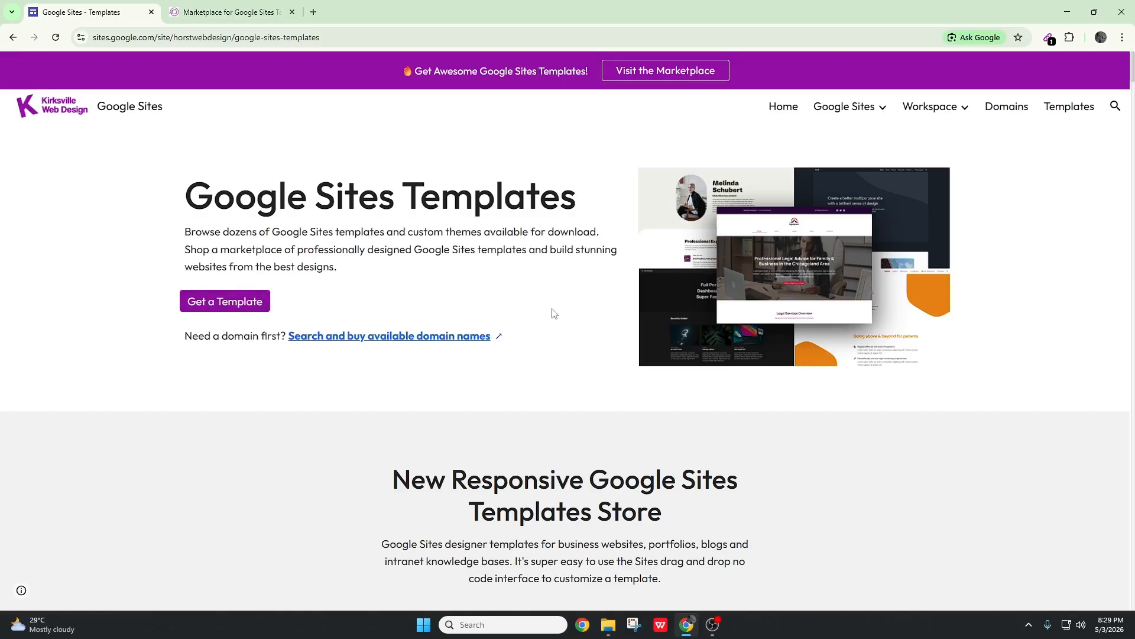
mouse_move(881, 109)
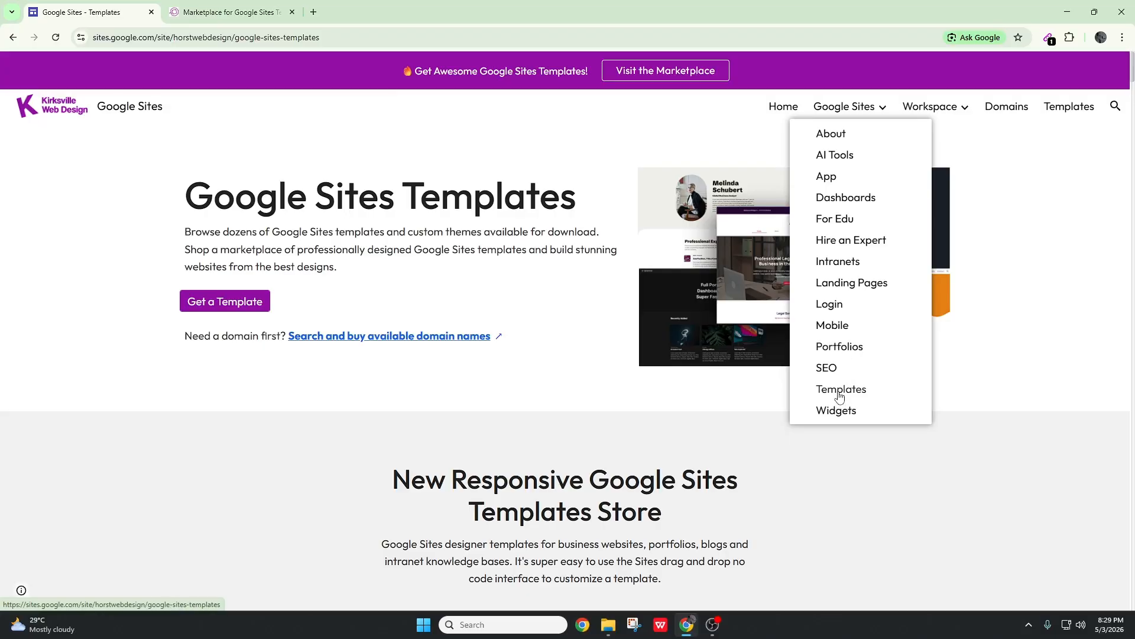
left_click(13, 38)
left_click(12, 38)
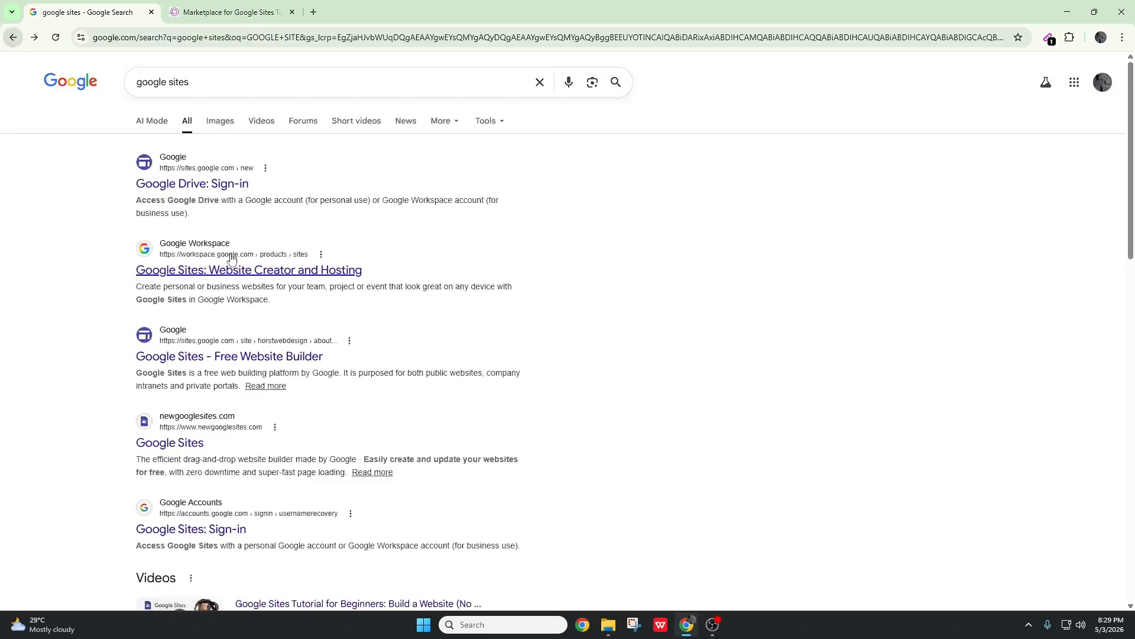
left_click(214, 184)
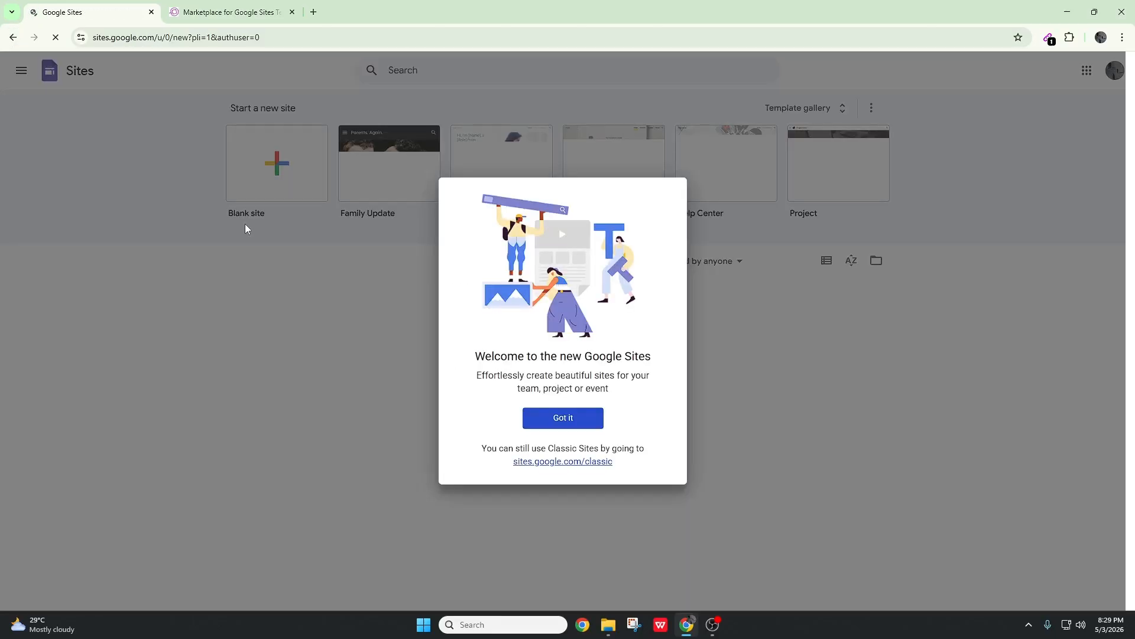
left_click(550, 425)
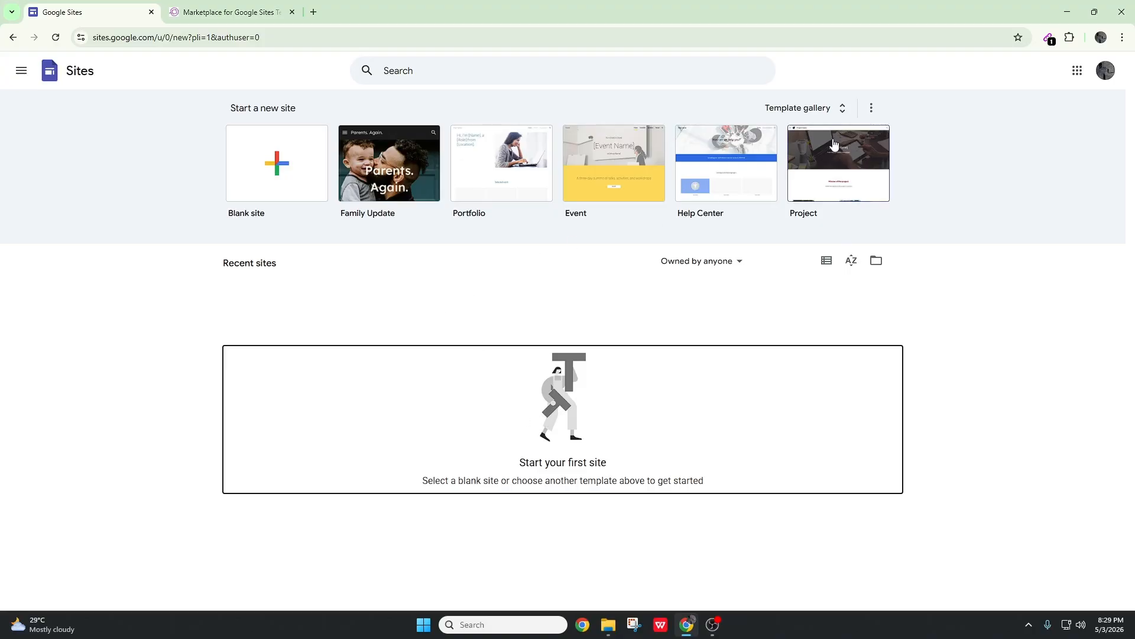
Filter the recent sites to Not owned by me, and open the full template gallery to look through its categories
left_click(693, 266)
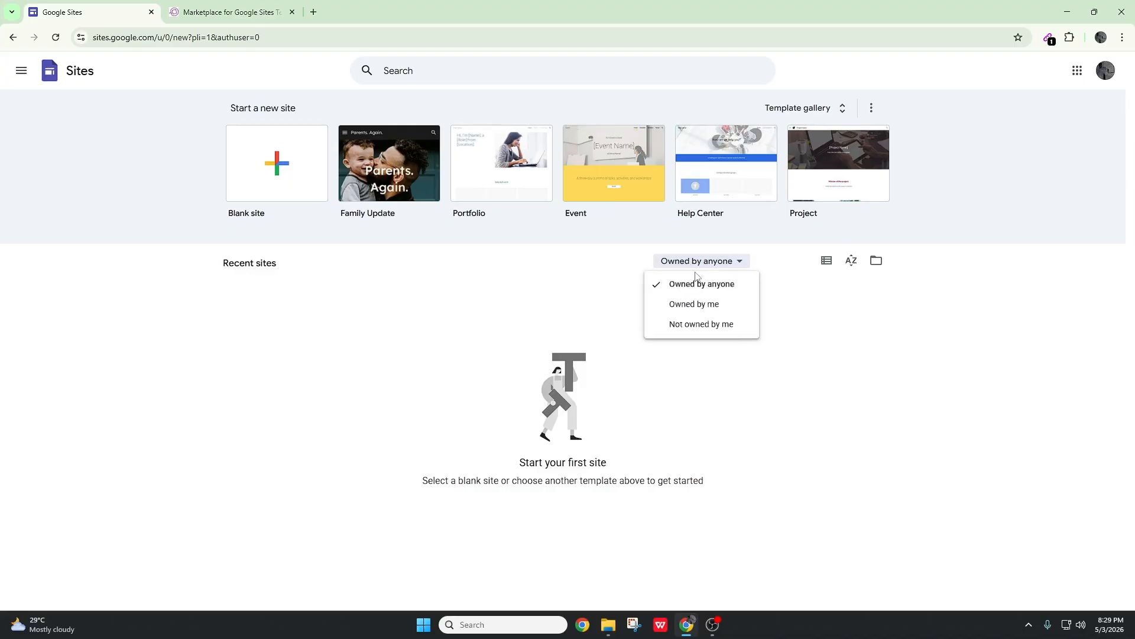
left_click(703, 324)
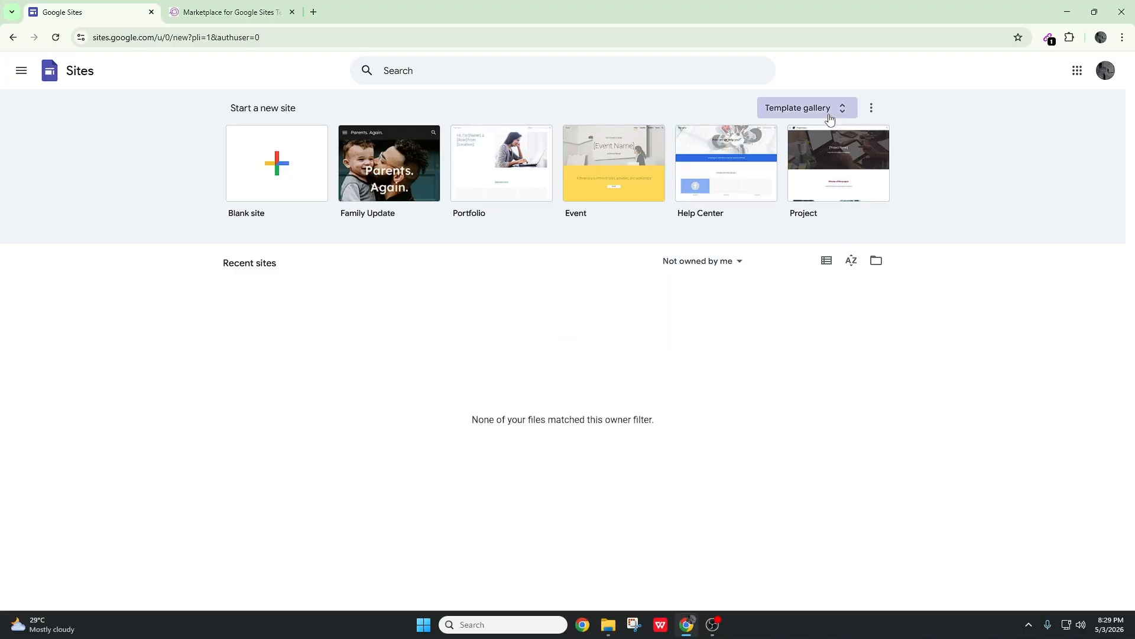
left_click(799, 108)
scroll(1046, 323, "down", 7)
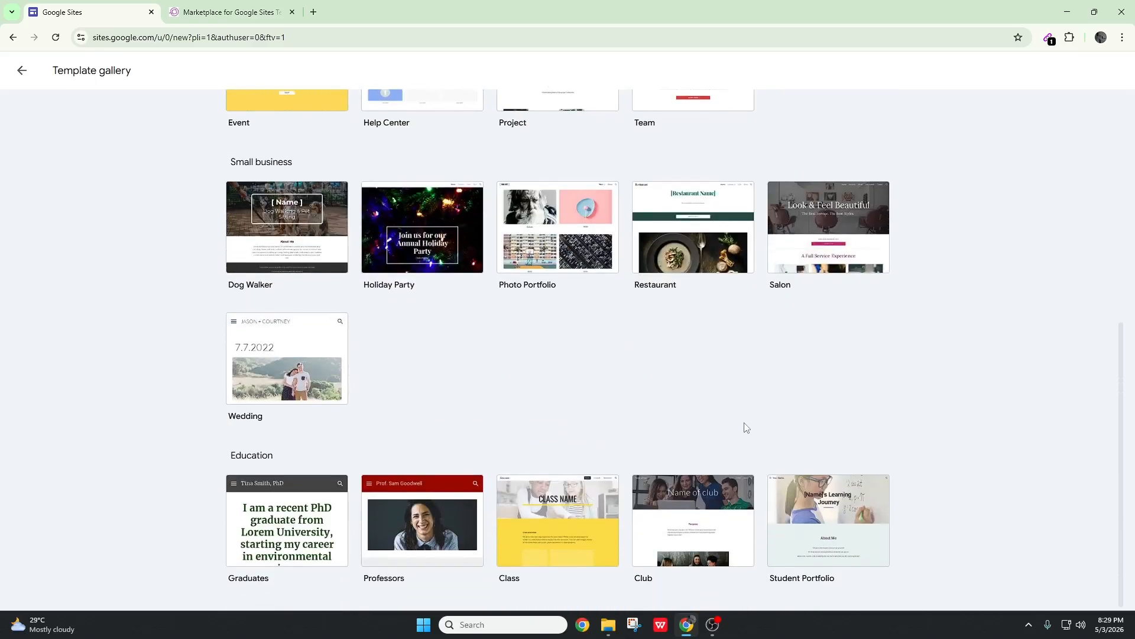
scroll(396, 375, "up", 6)
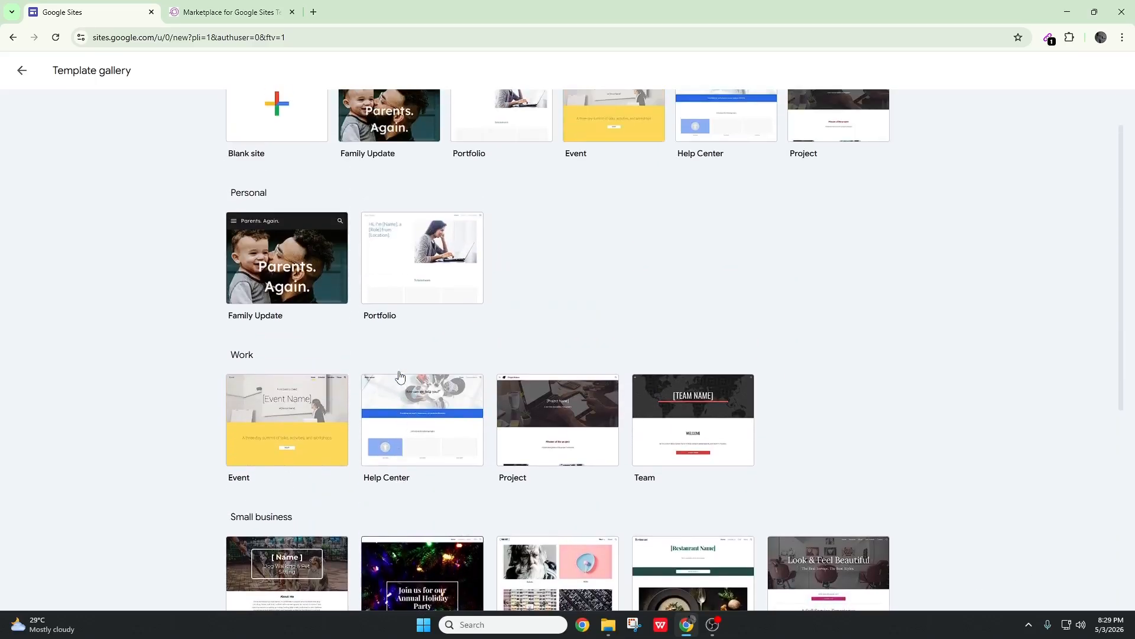
scroll(700, 355, "up", 1)
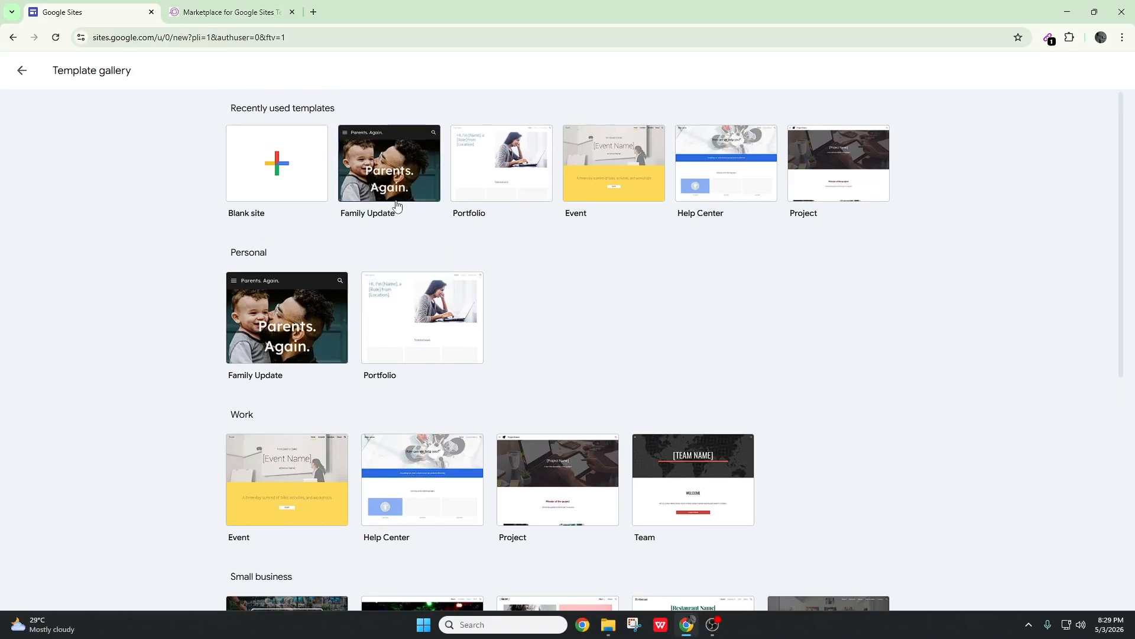
Create a site from the Family Update template and close the templates marketplace page
left_click(295, 321)
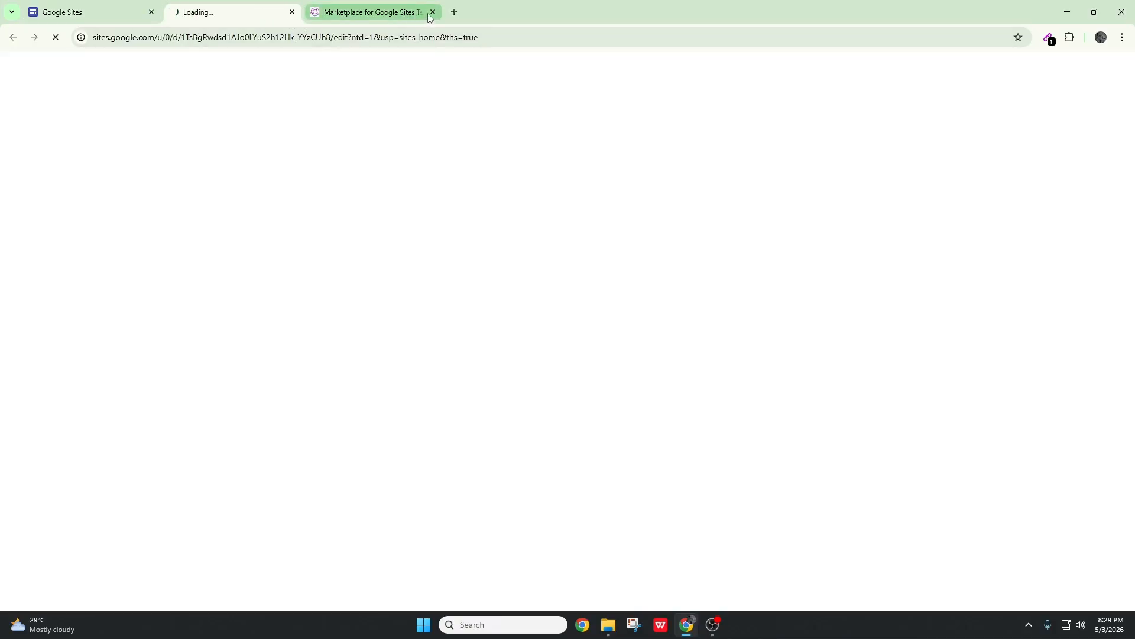
left_click(432, 12)
key("ctrl+shift+Tab")
Create a site from the Portfolio template in the gallery's Personal category
scroll(718, 353, "down", 1)
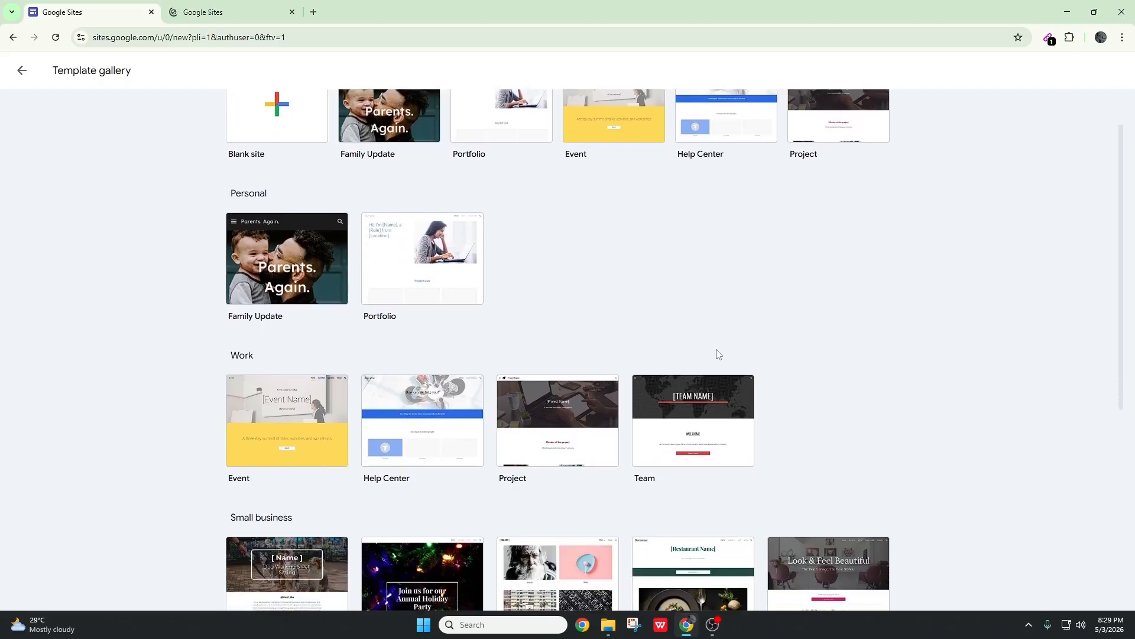
scroll(650, 302, "down", 2)
scroll(585, 255, "up", 1)
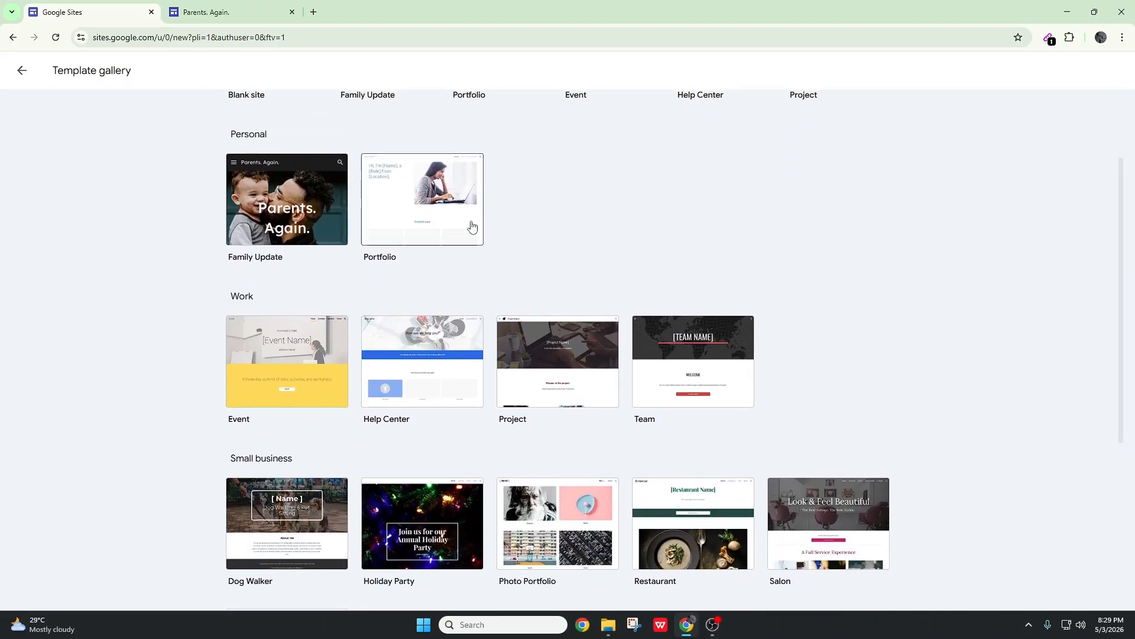
left_click(442, 221)
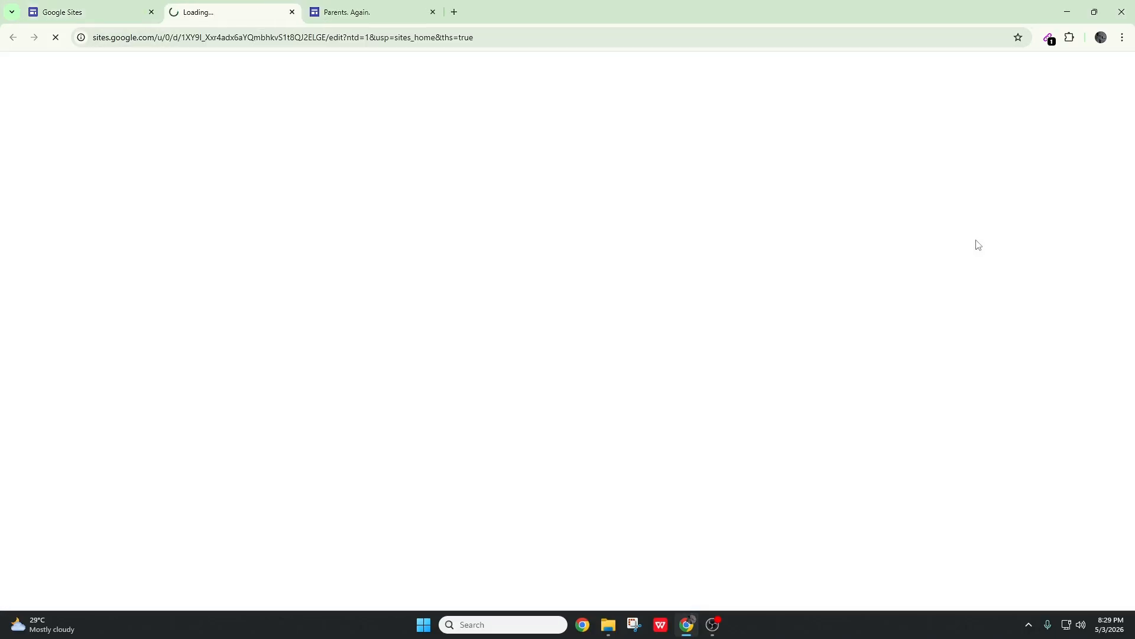
Return to the template gallery and create a site from the Event template in the Work category
left_click(118, 10)
scroll(1034, 320, "down", 2)
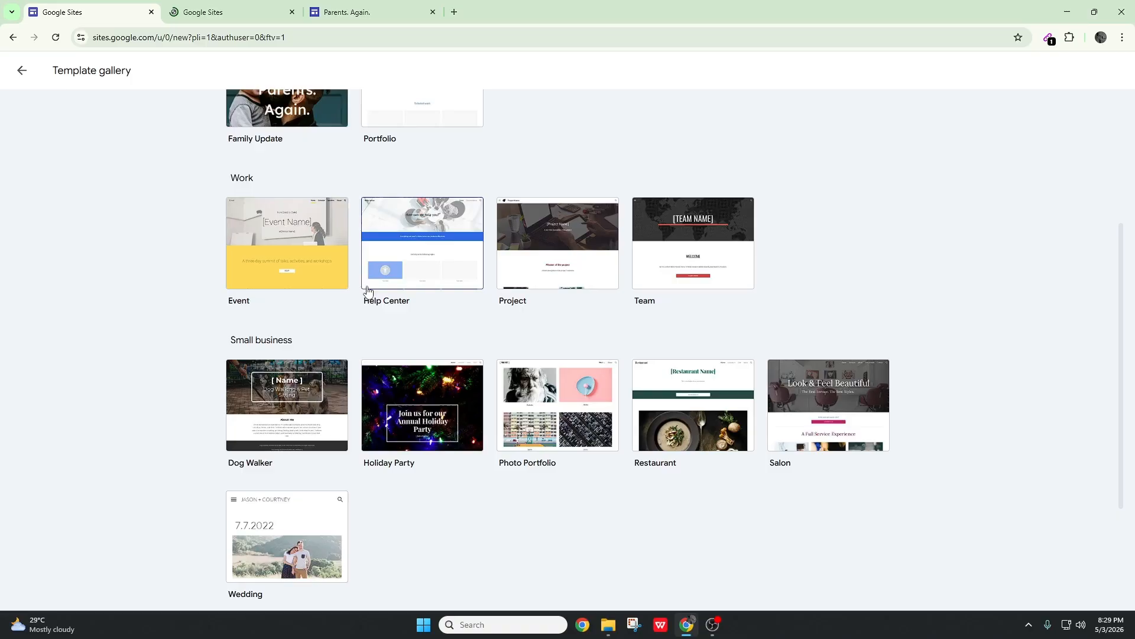
right_click(293, 256)
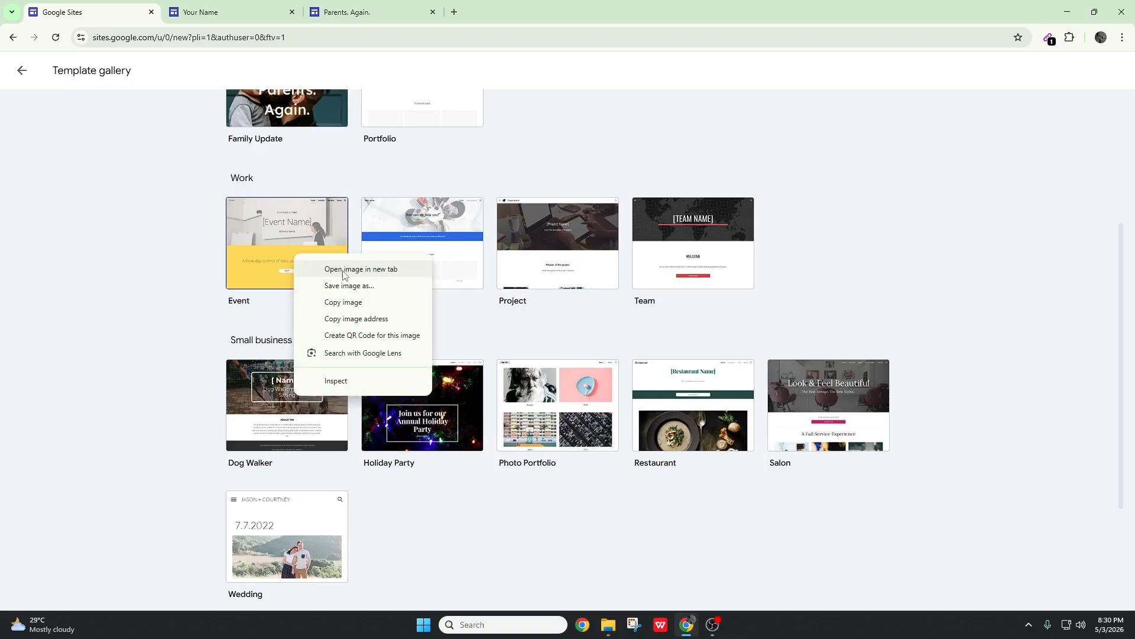
left_click(1059, 300)
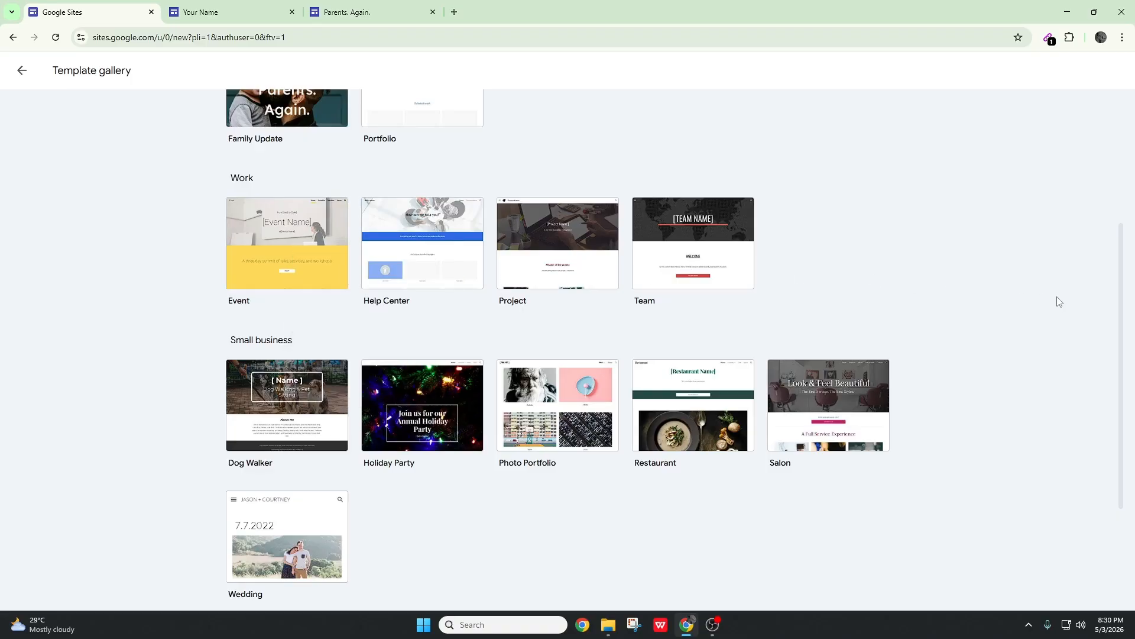
left_click(281, 267)
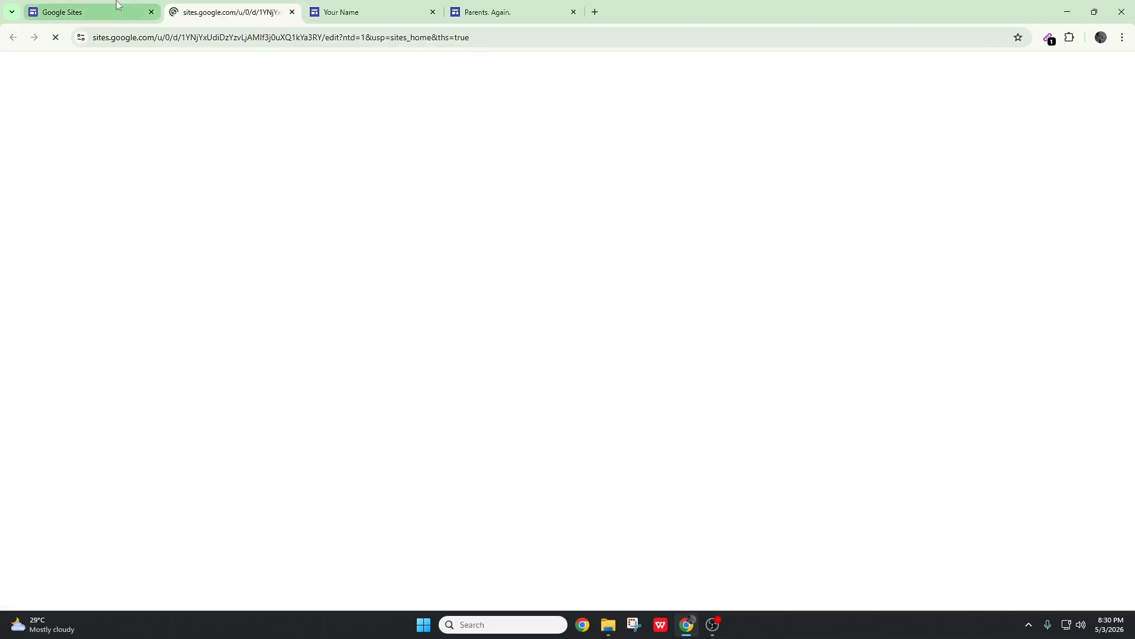
Create one site each from the Help Center, Project and Team templates in the Work category
left_click(88, 11)
scroll(439, 191, "down", 1)
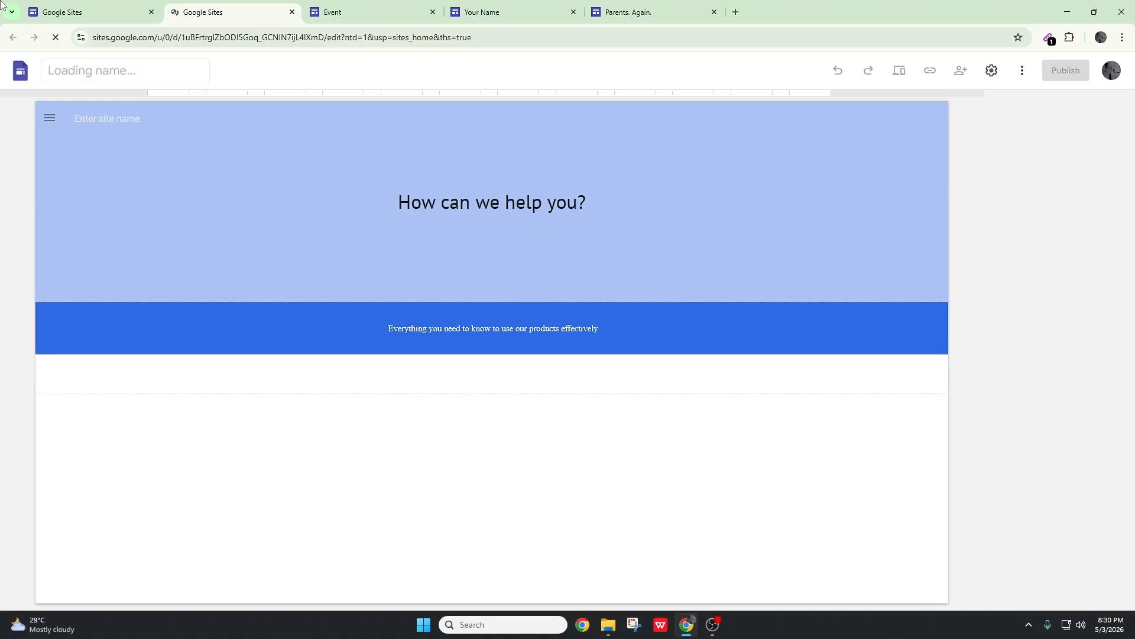
left_click(104, 12)
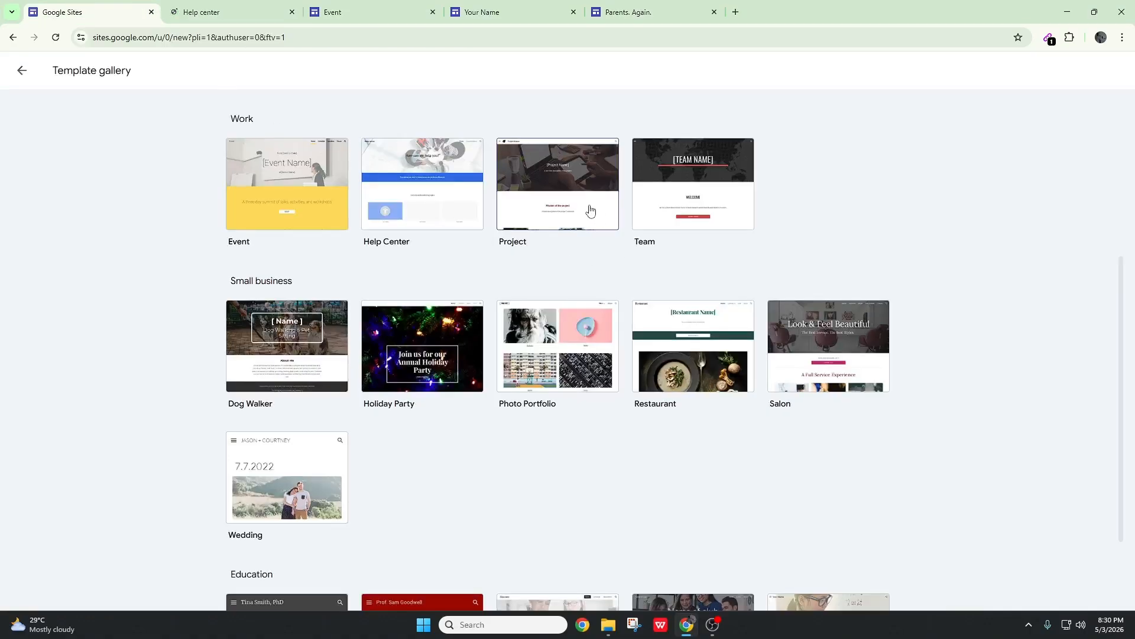
left_click(120, 5)
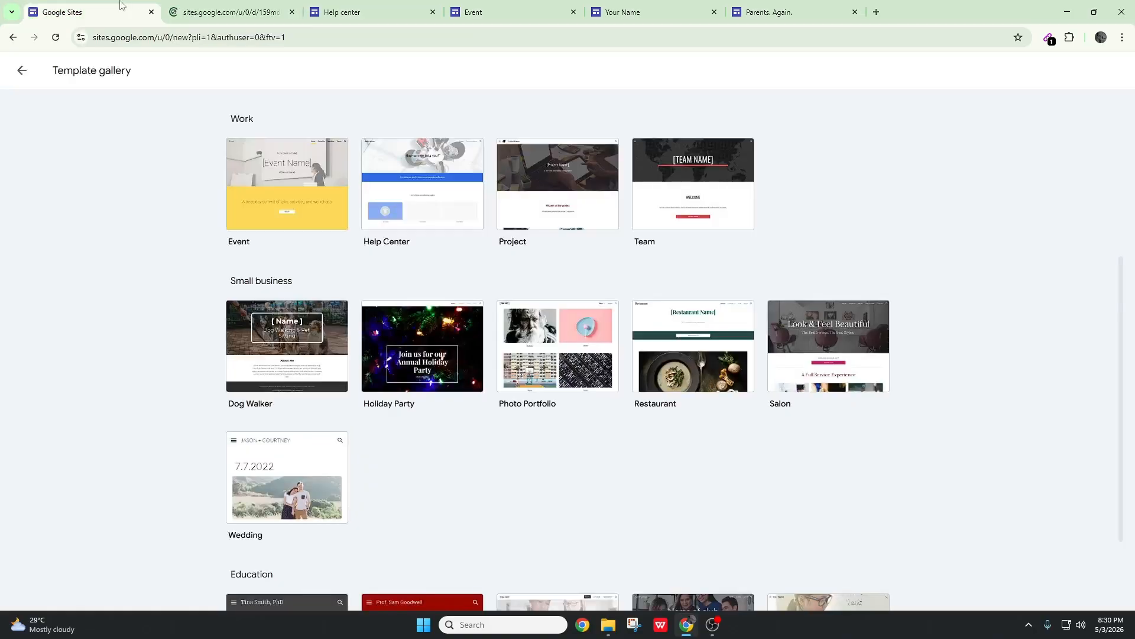
scroll(907, 127, "down", 1)
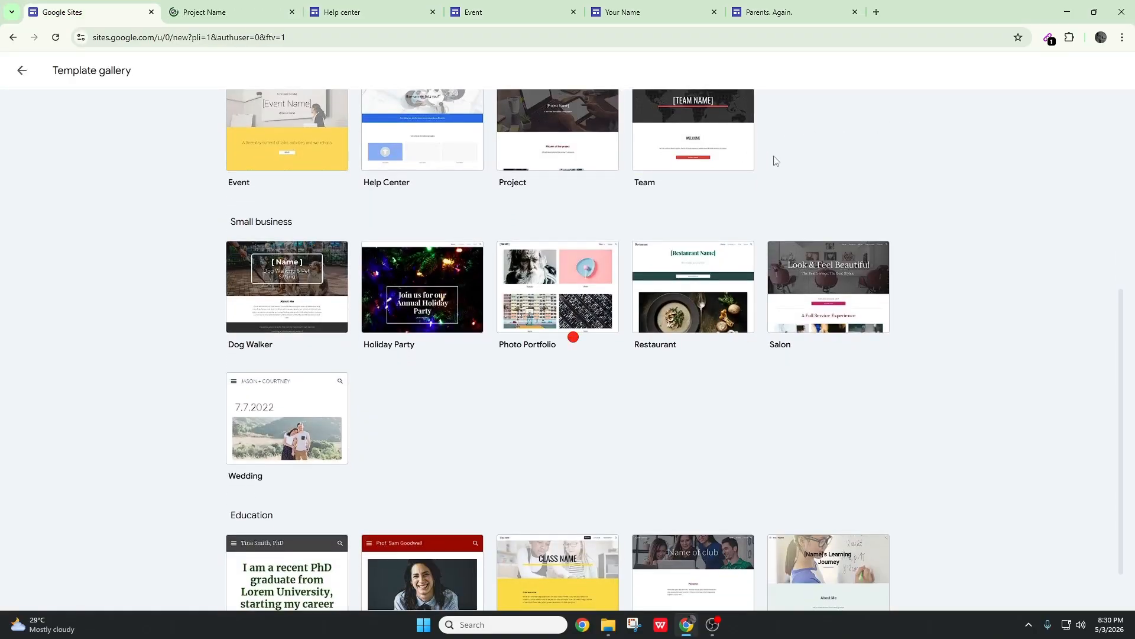
left_click(117, 6)
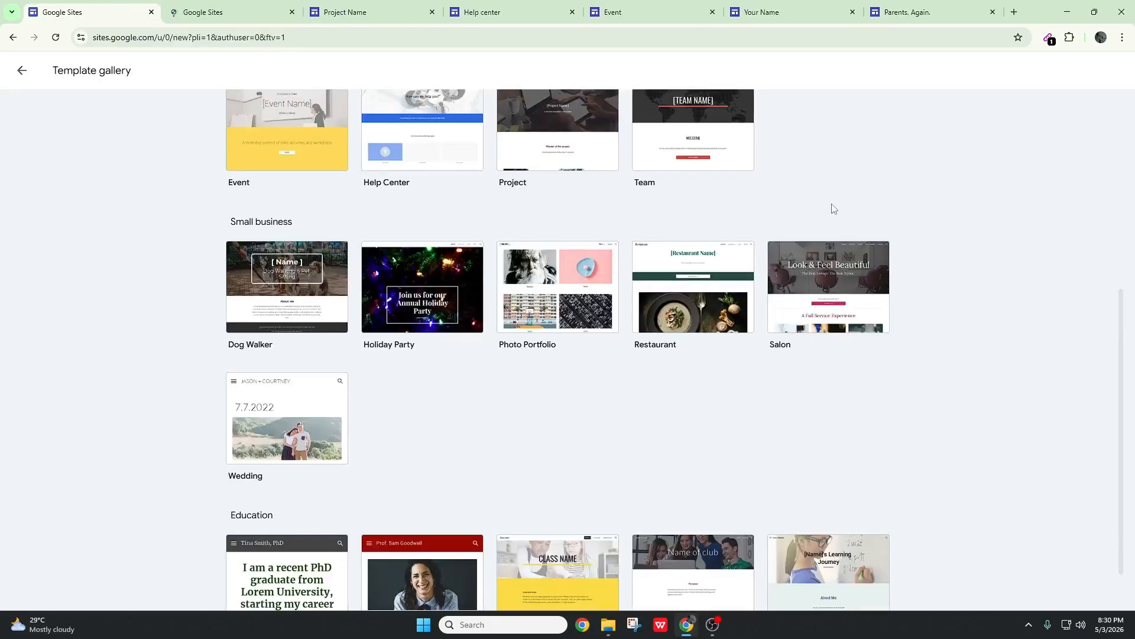
Create one site each from the Dog Walker, Holiday Party and Photo Portfolio templates in the Small business category
scroll(808, 210, "down", 1)
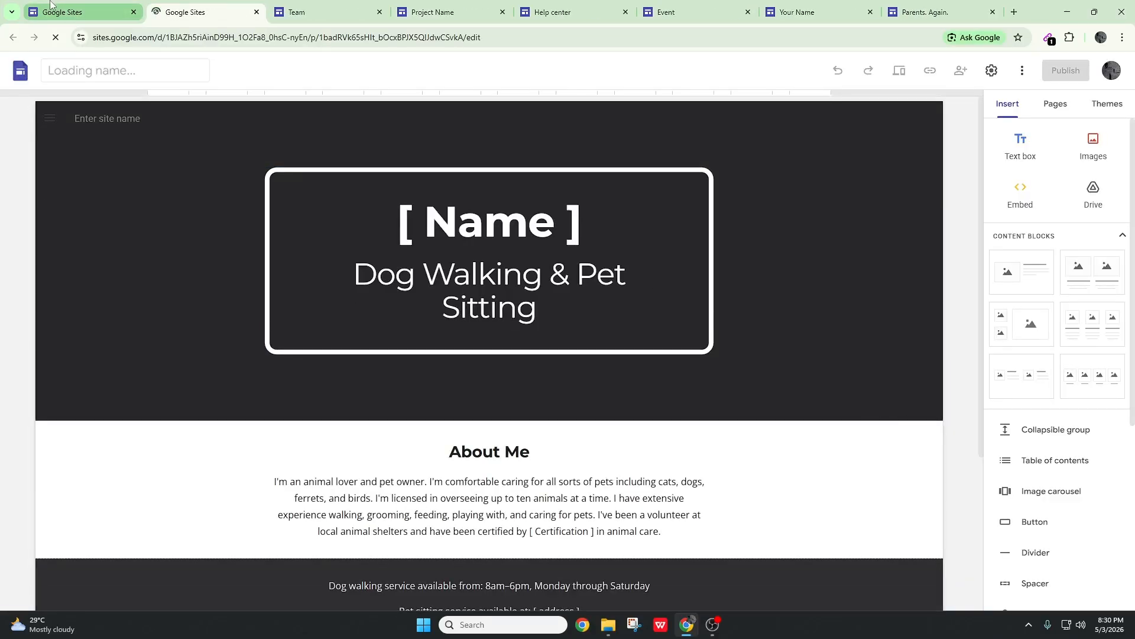
left_click(82, 12)
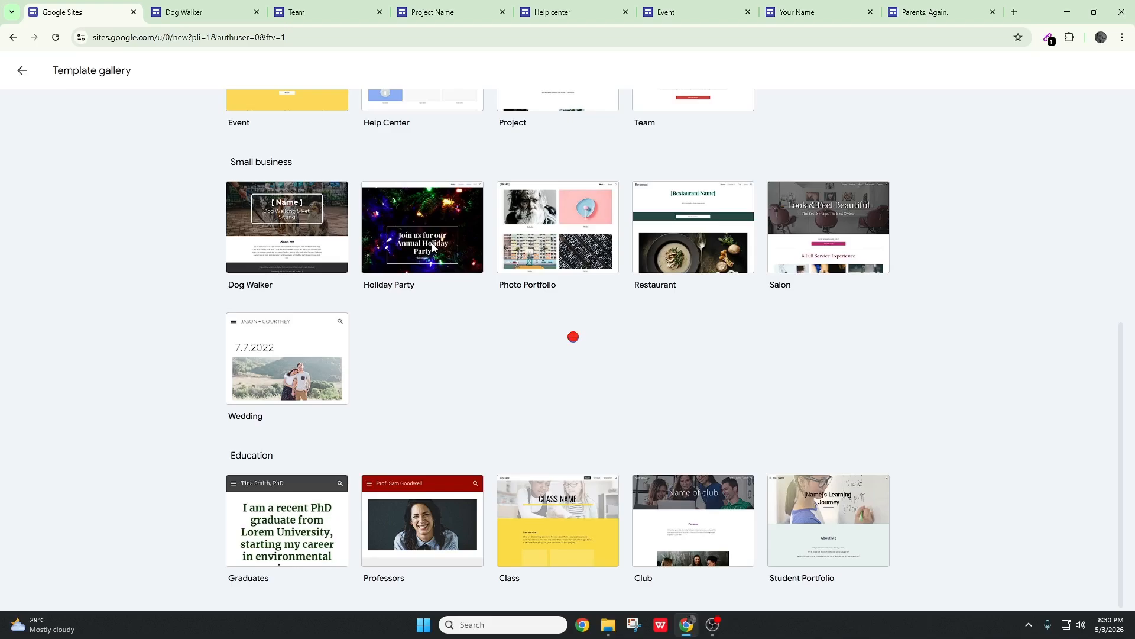
left_click(433, 247)
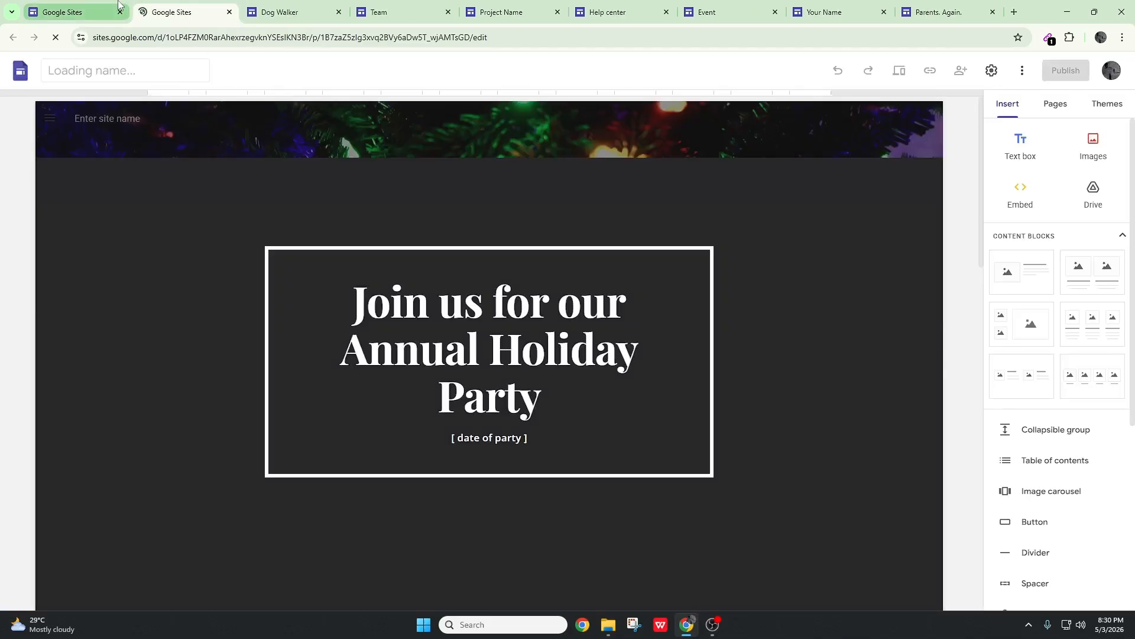
left_click(117, 7)
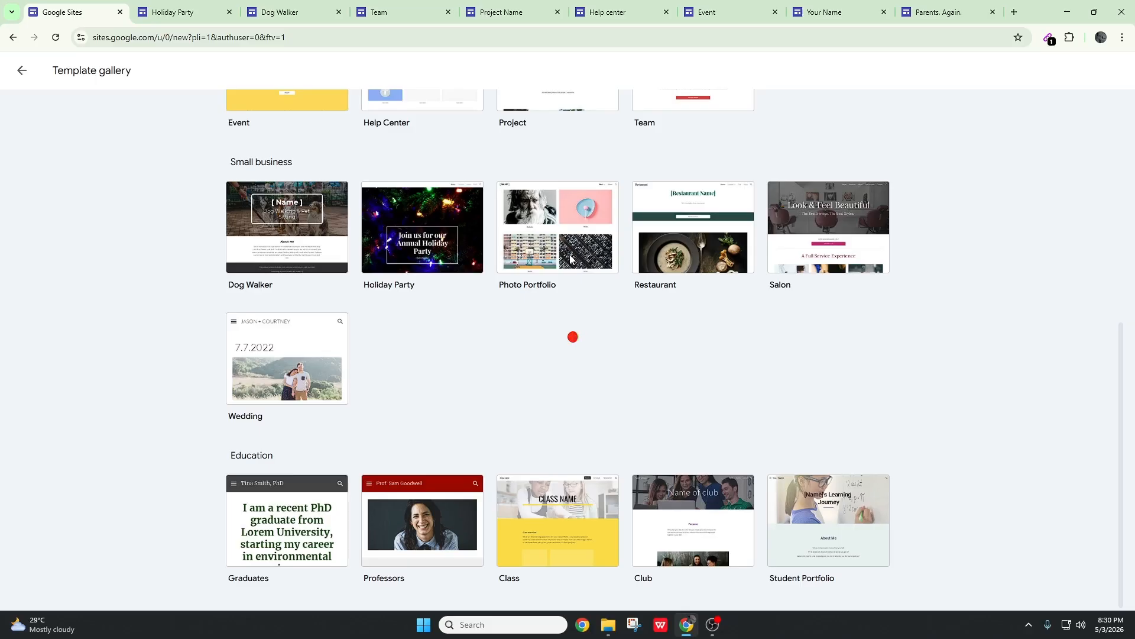
left_click(570, 258)
left_click(46, 5)
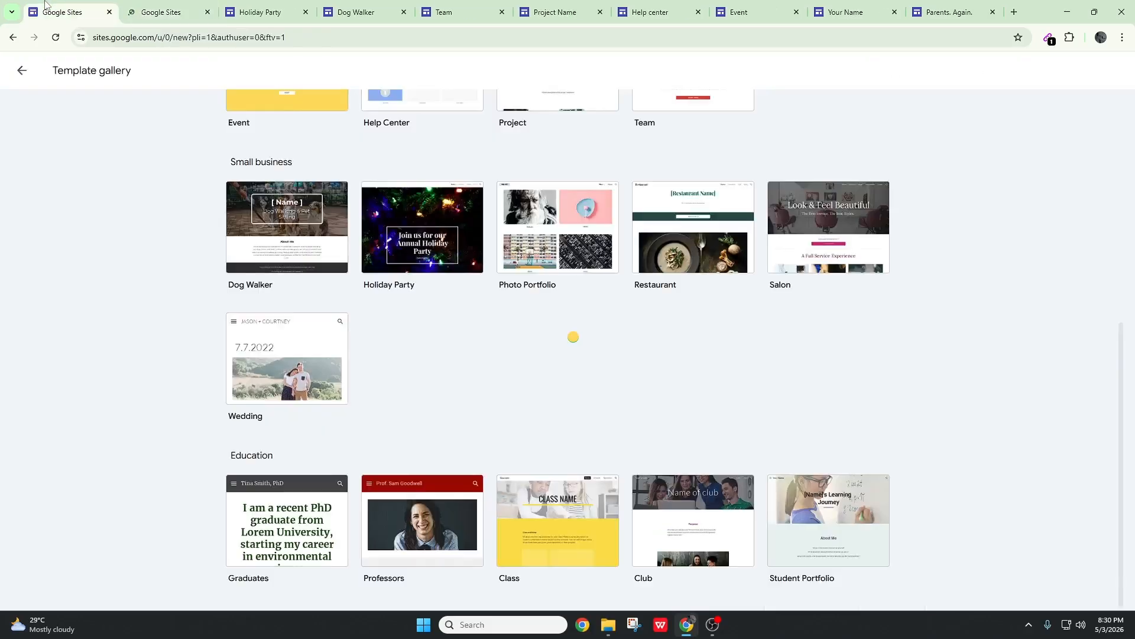
Create one site each from the Restaurant and Salon templates in the Small business category
left_click(706, 259)
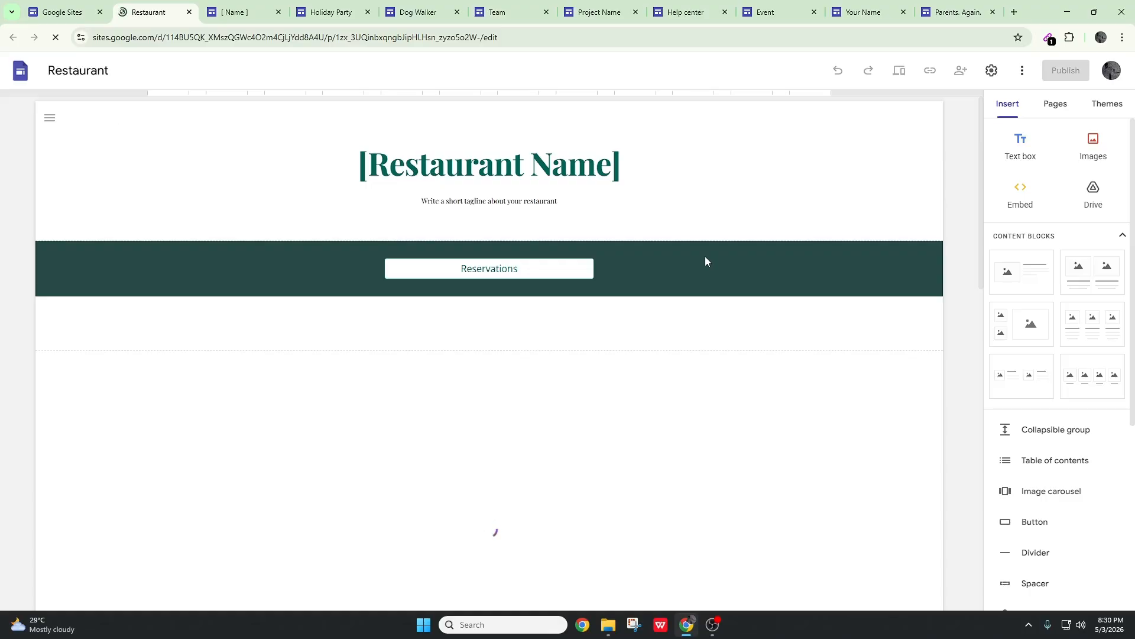
left_click(59, 12)
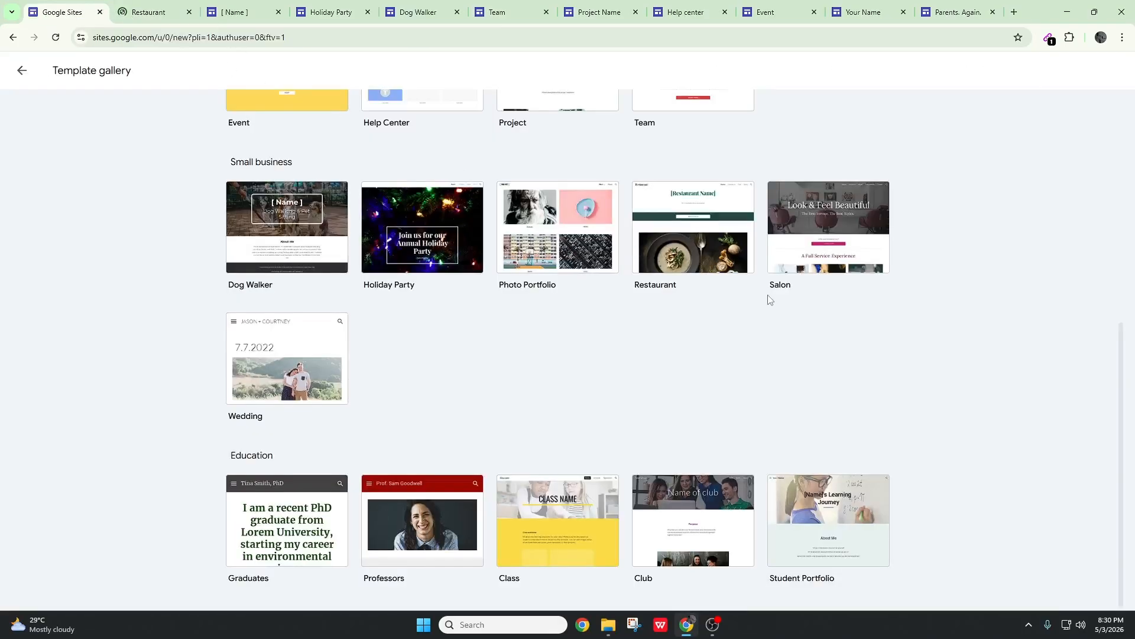
left_click(829, 270)
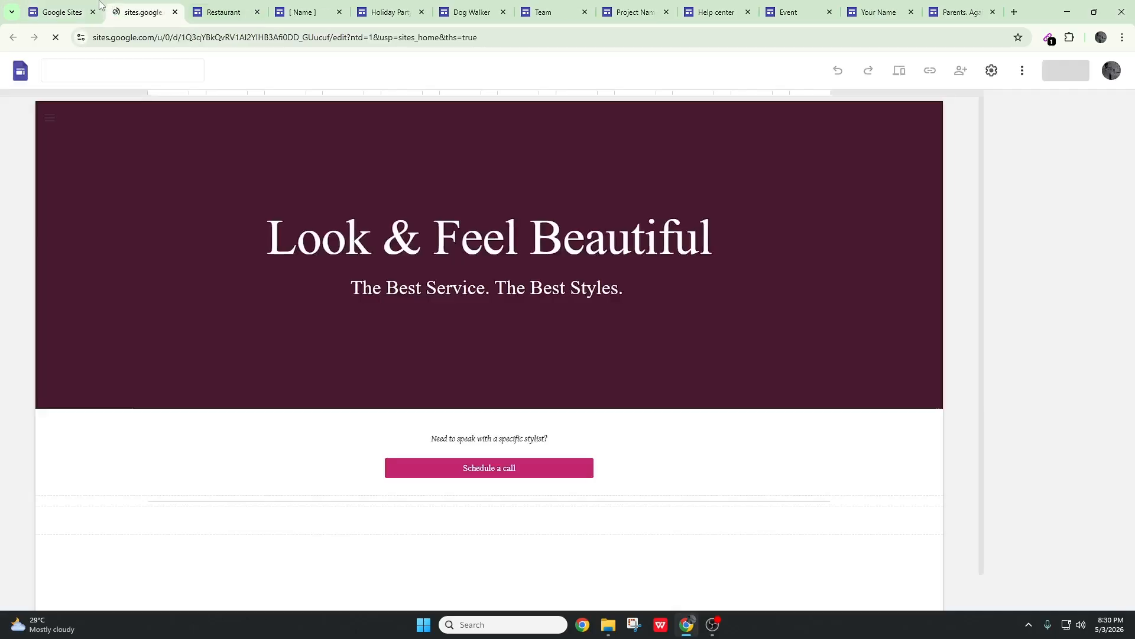
Create a site from the Wedding template and a blank site from the template gallery
left_click(63, 12)
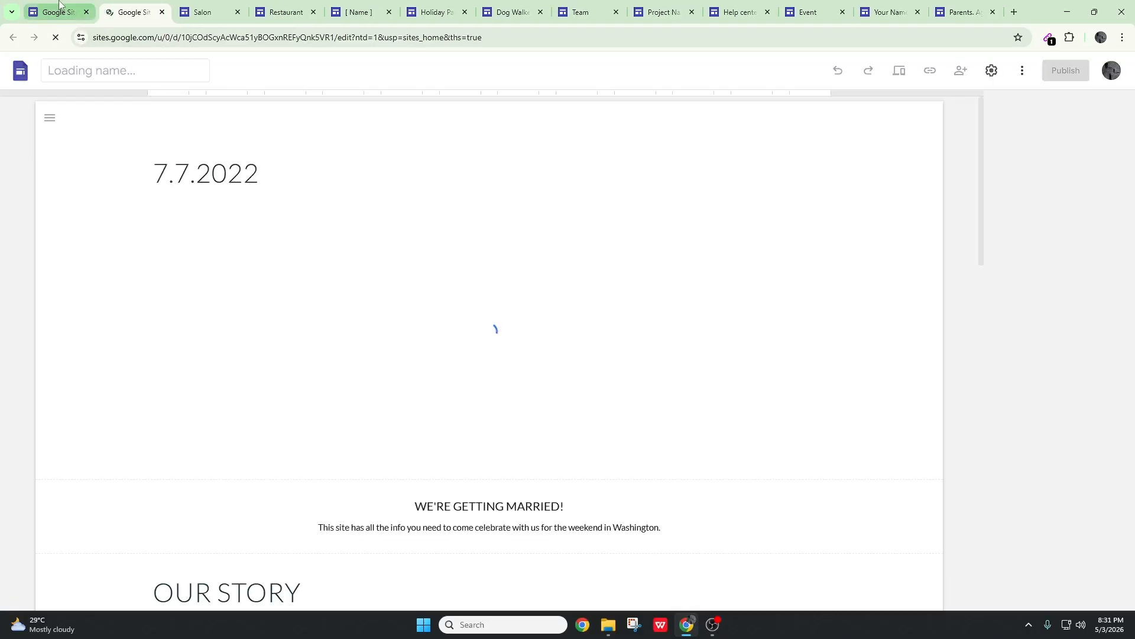
left_click(60, 3)
scroll(1037, 341, "up", 10)
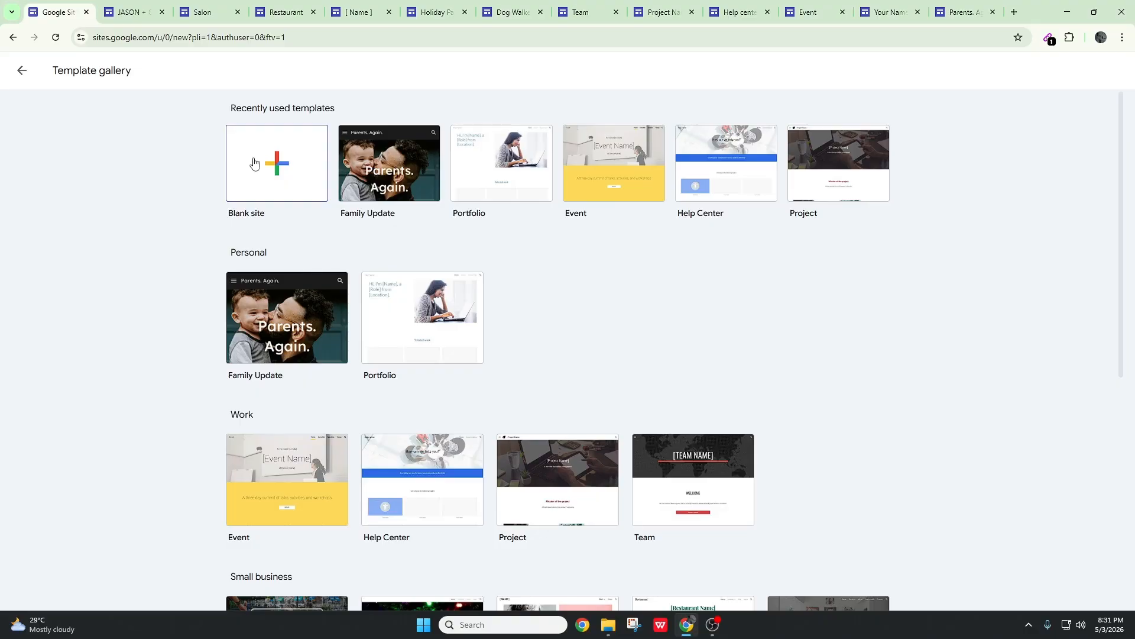
left_click(261, 188)
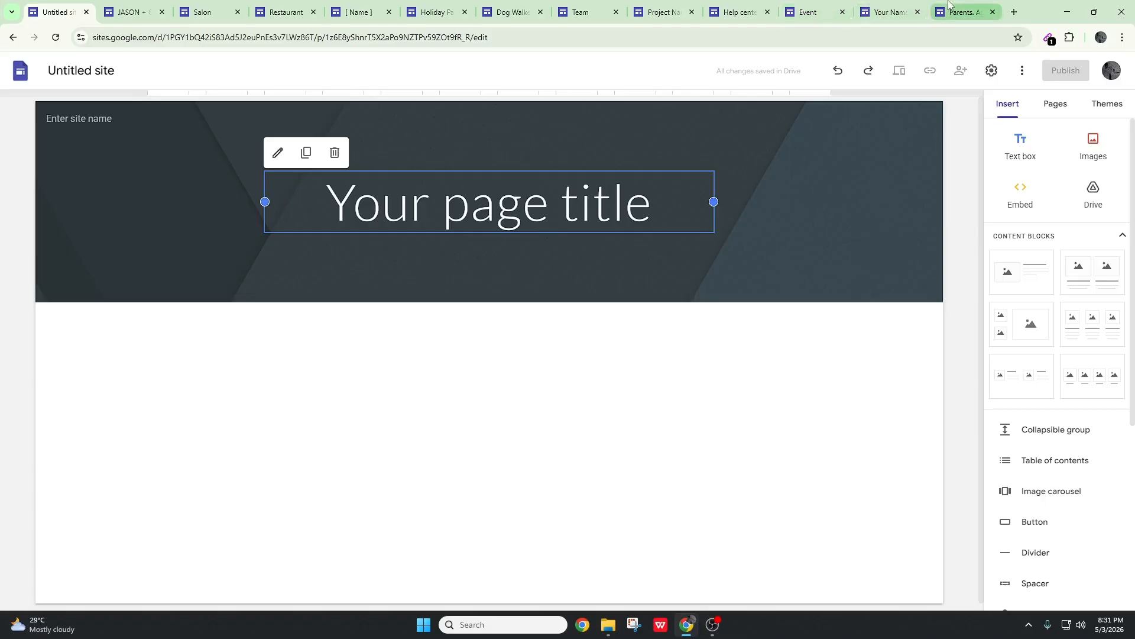
Look over the Family Update, Portfolio, Event, Help Center, Project and Team sites one after another
left_click(960, 12)
scroll(882, 299, "down", 1)
scroll(887, 278, "up", 1)
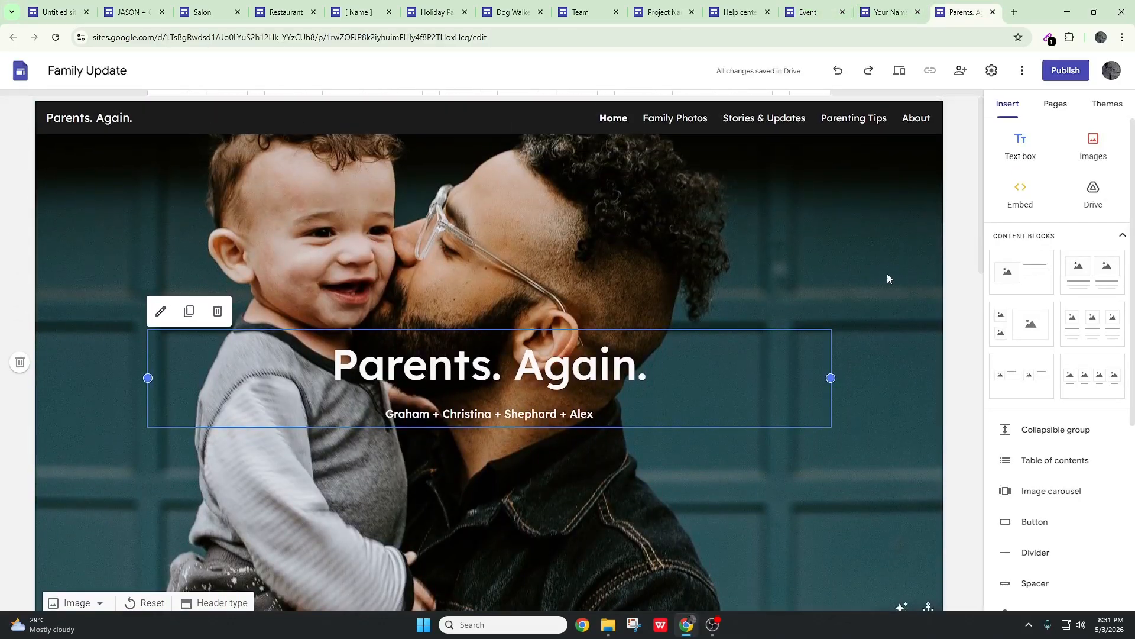
key("ctrl+shift+Tab")
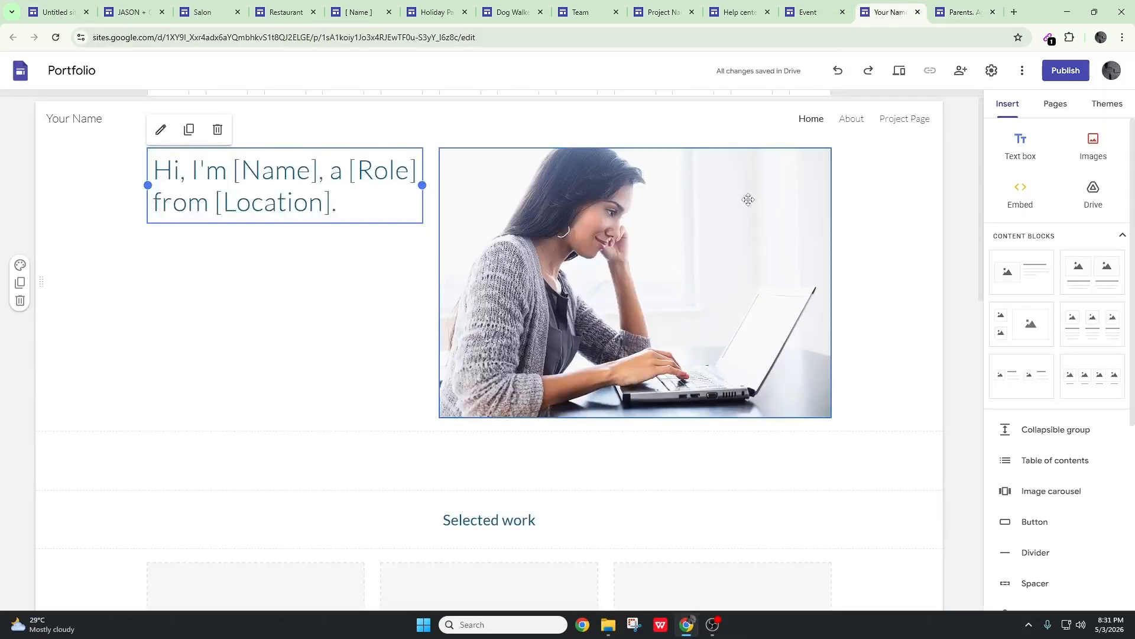
left_click(808, 12)
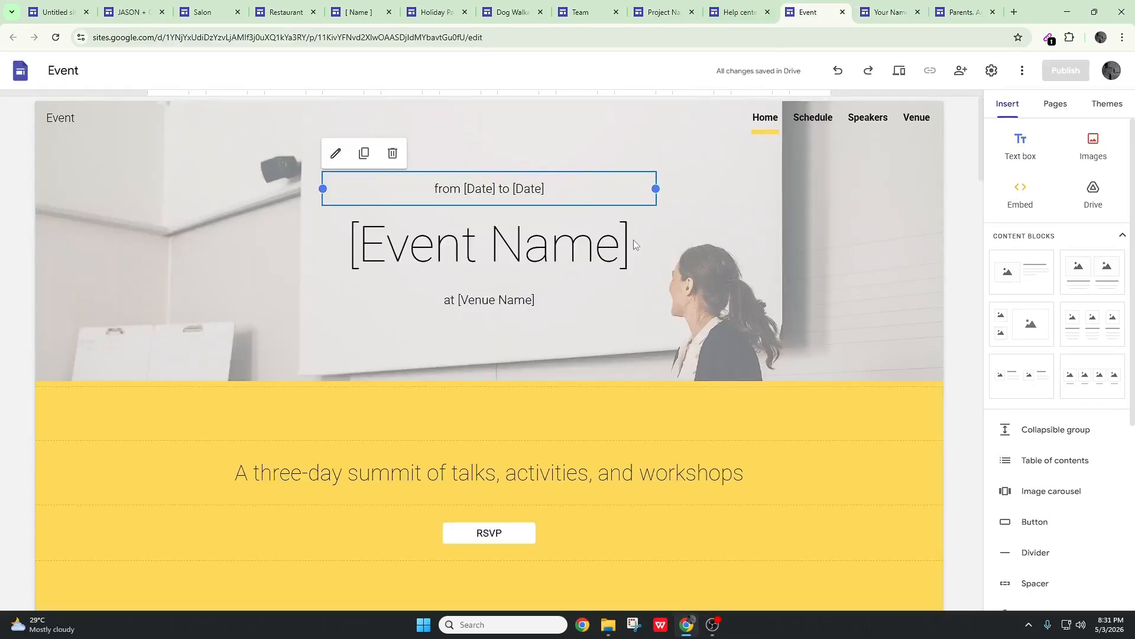
left_click(744, 5)
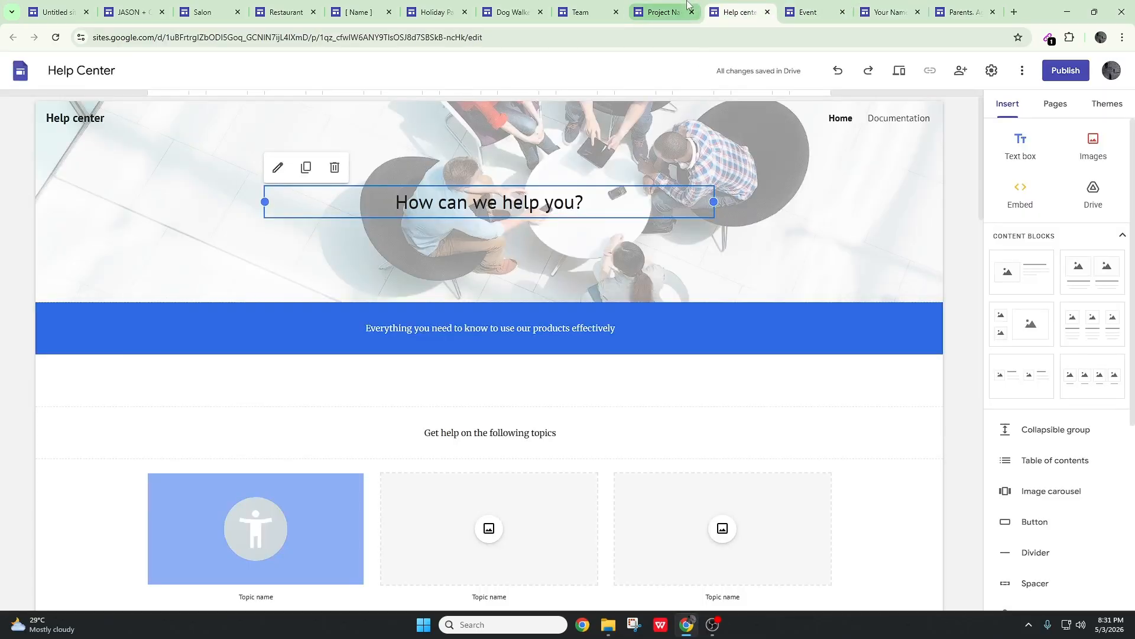
left_click(661, 11)
key("ctrl+shift+Tab")
key("ctrl+shift+Tab")
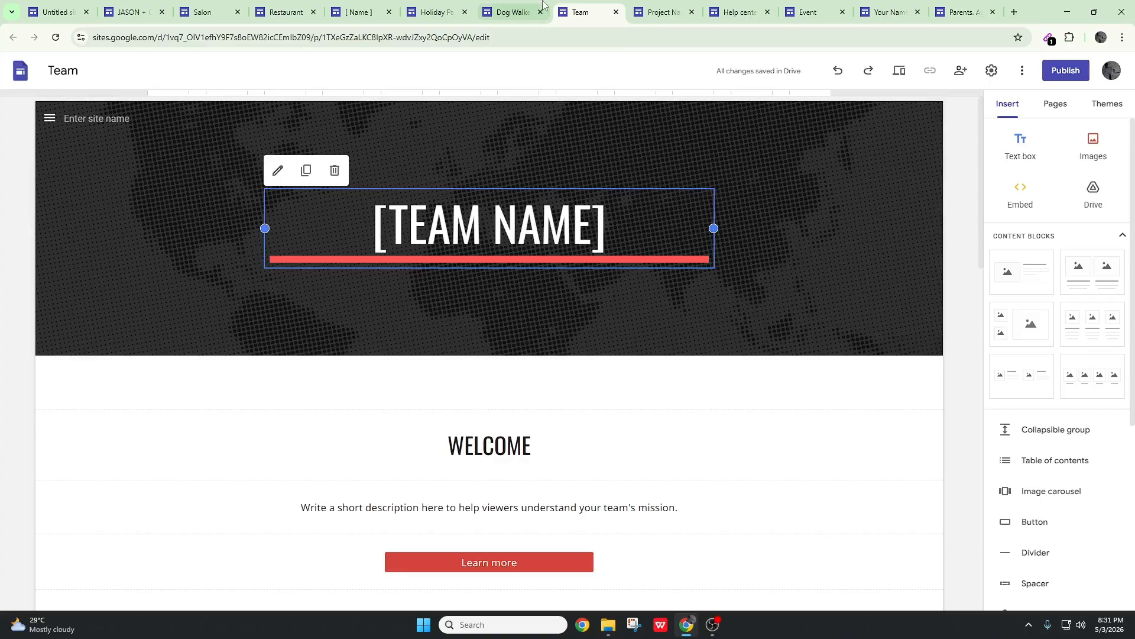
Look over the Dog Walker, Holiday Party, Photo Portfolio, Restaurant, Salon and Wedding sites one after another
key("ctrl+shift+Tab")
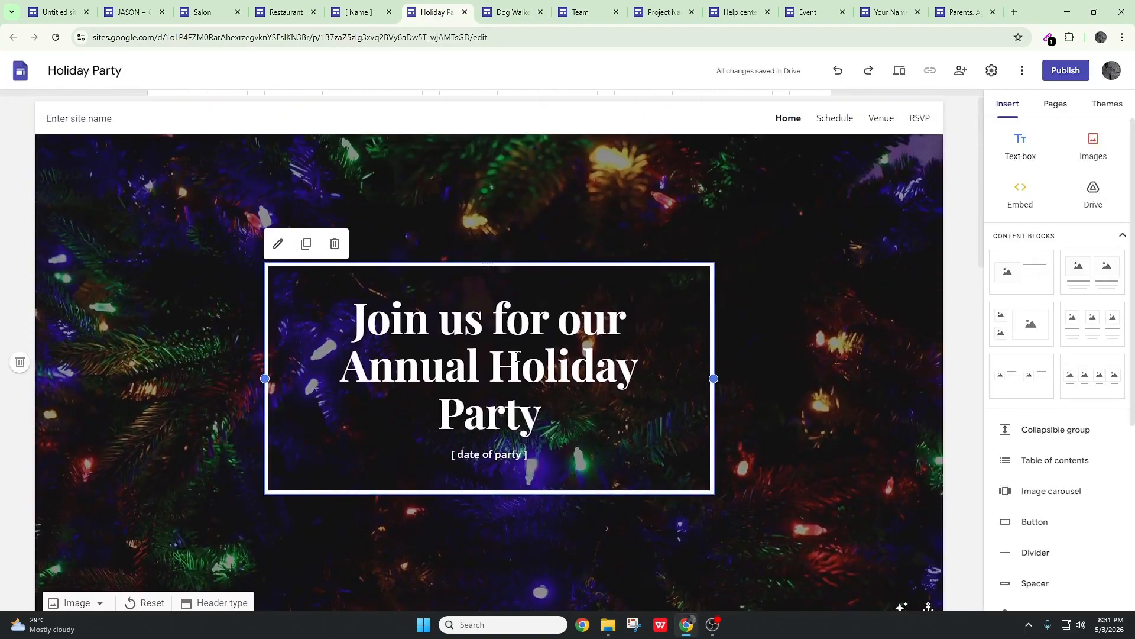
key("ctrl+shift+Tab")
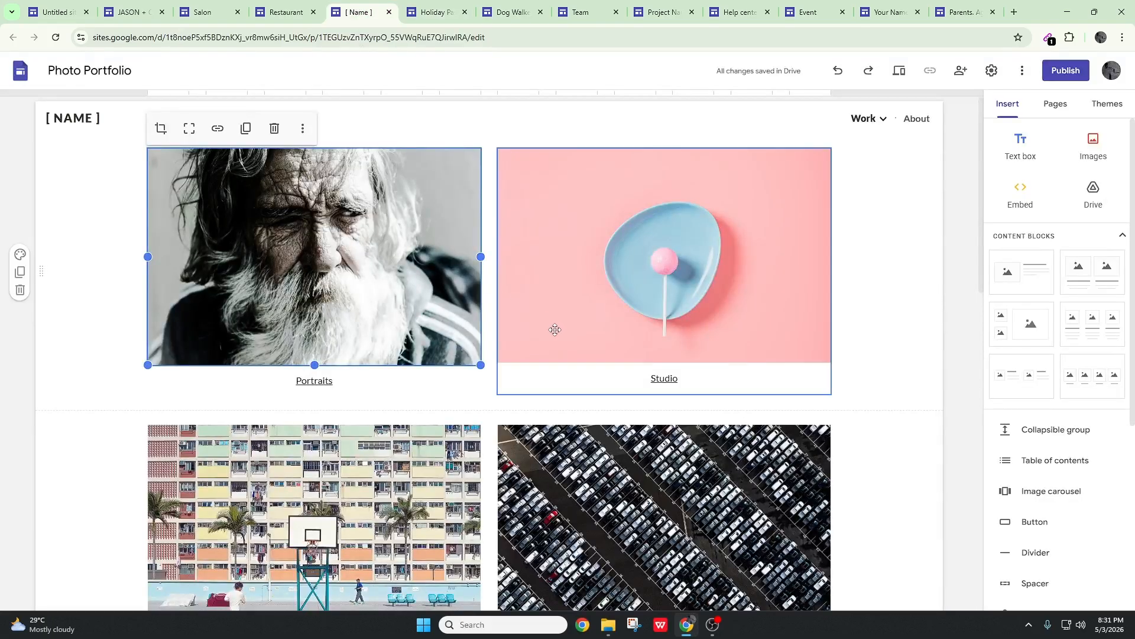
key("ctrl+shift+Tab")
key("ctrl+shift+Tab")
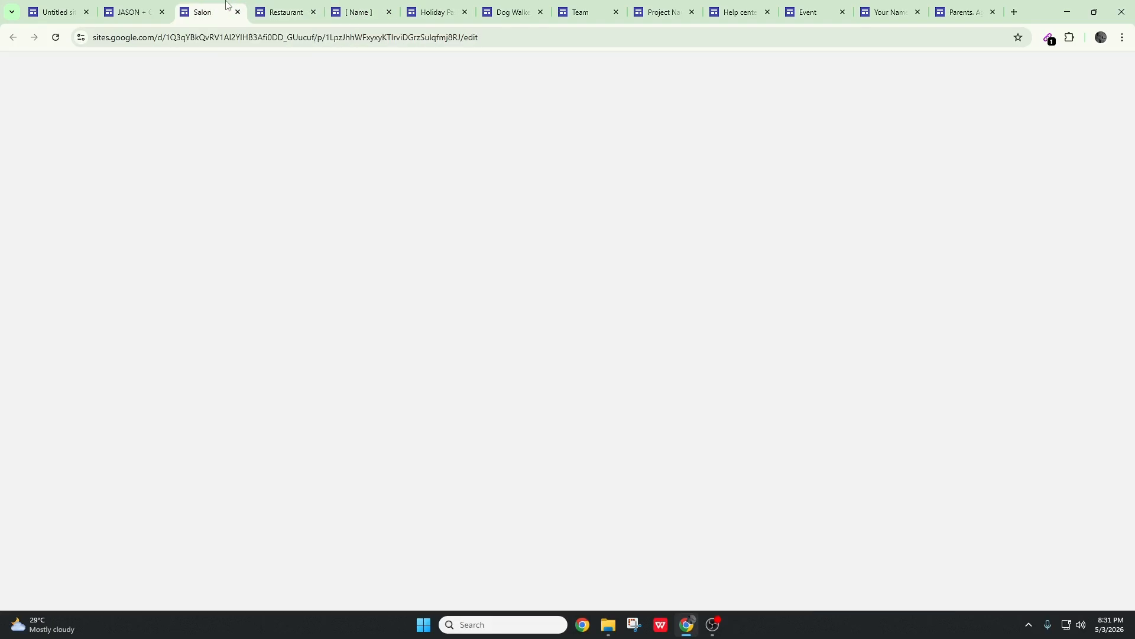
key("ctrl+shift+Tab")
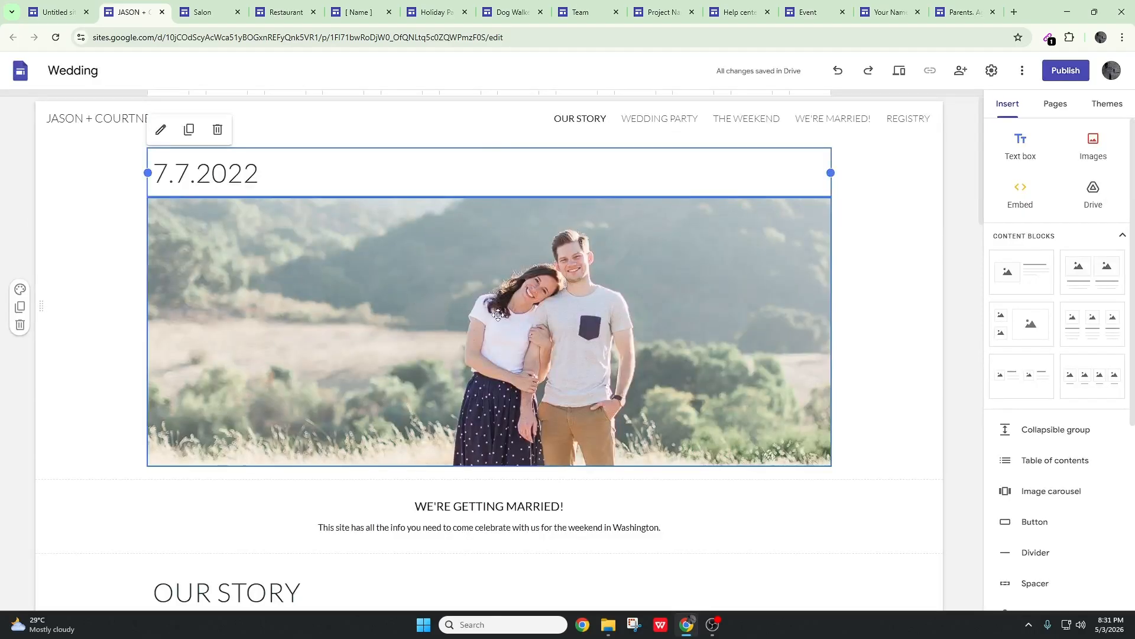
Go back to the Family Update site and examine the header of its home page
left_click(959, 12)
left_click(770, 292)
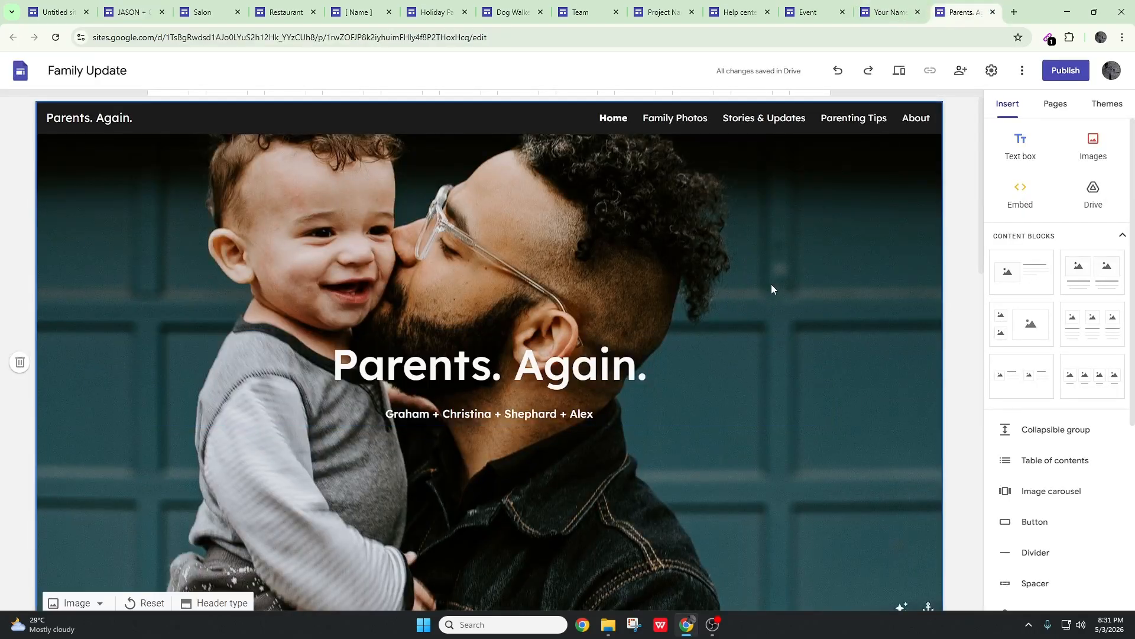
scroll(819, 291, "down", 6)
scroll(710, 272, "up", 5)
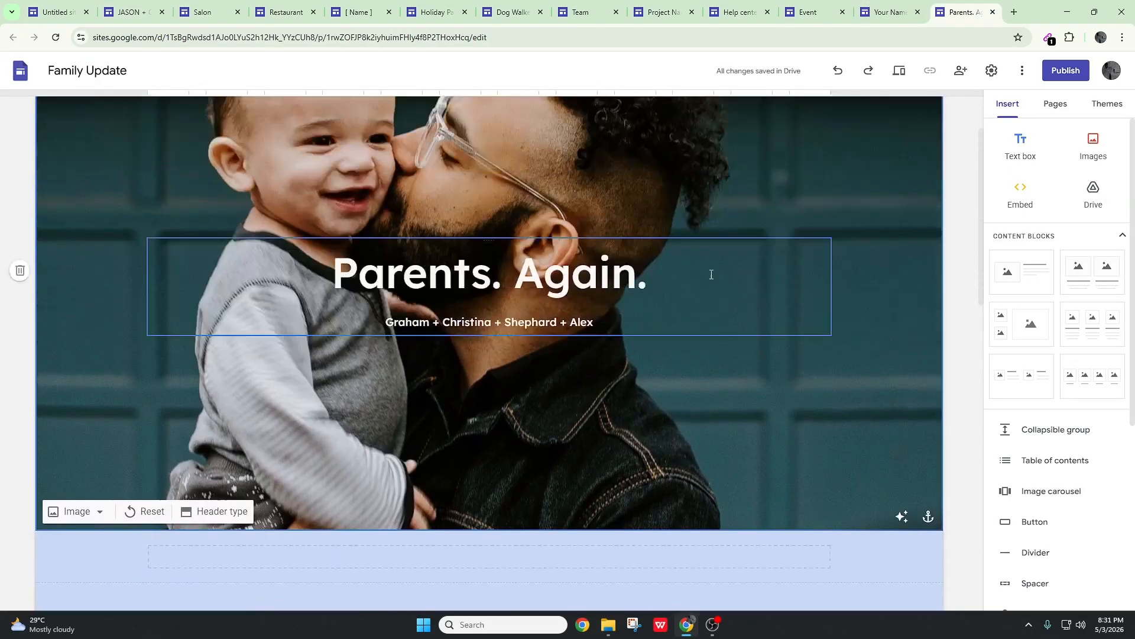
scroll(801, 253, "up", 1)
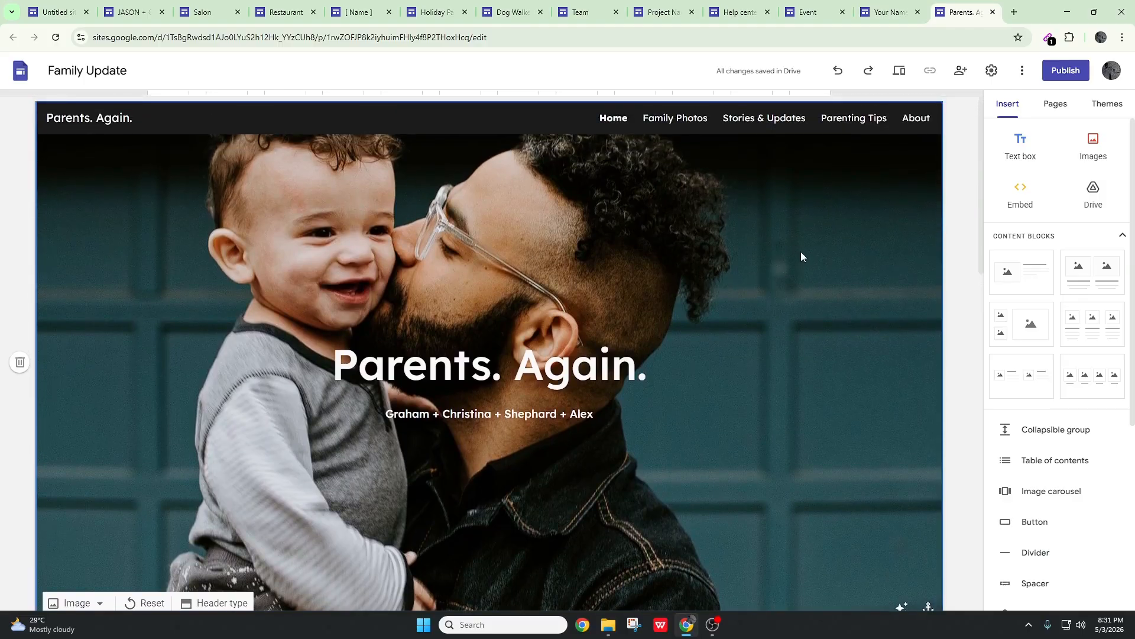
Add an empty placeholder below the header of the blank untitled site and delete it
left_click(56, 11)
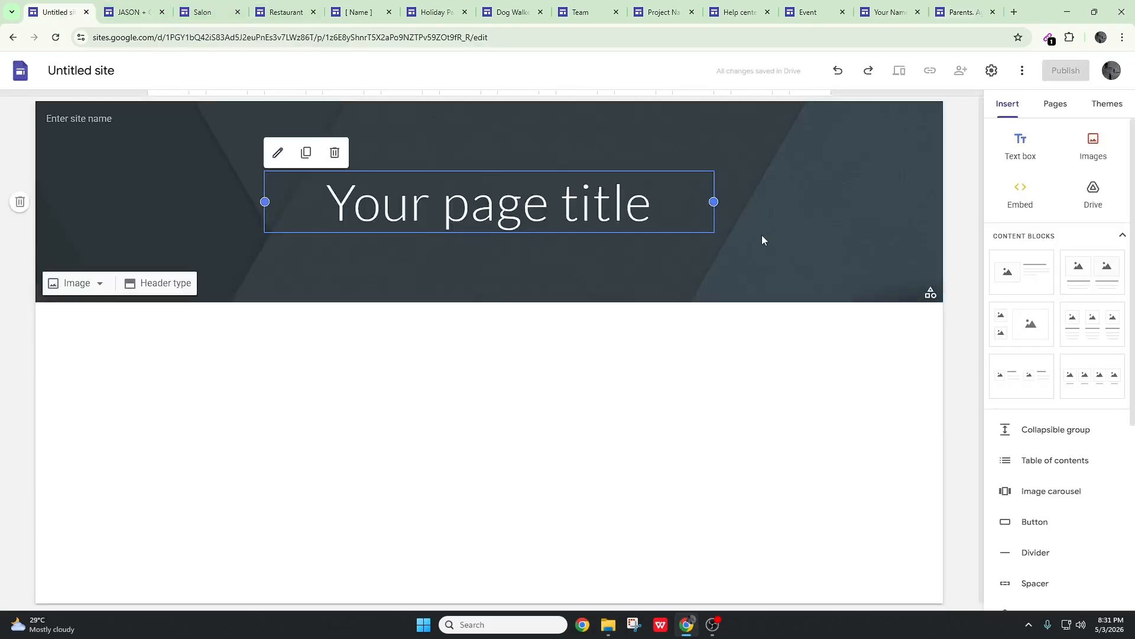
left_click(803, 254)
key("ctrl+v")
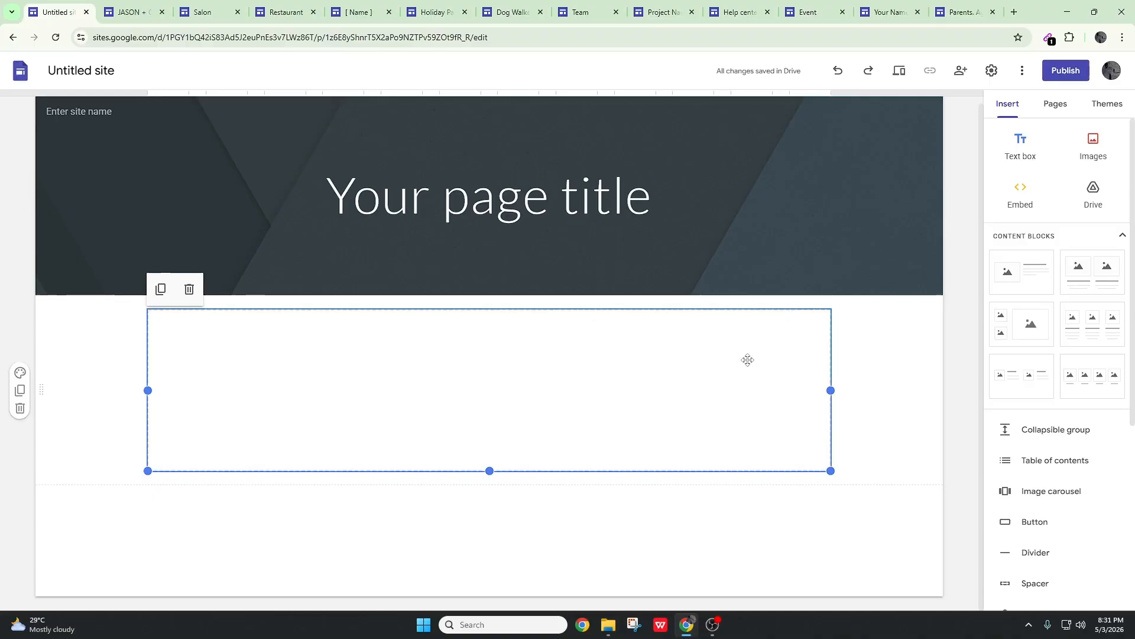
left_click(189, 289)
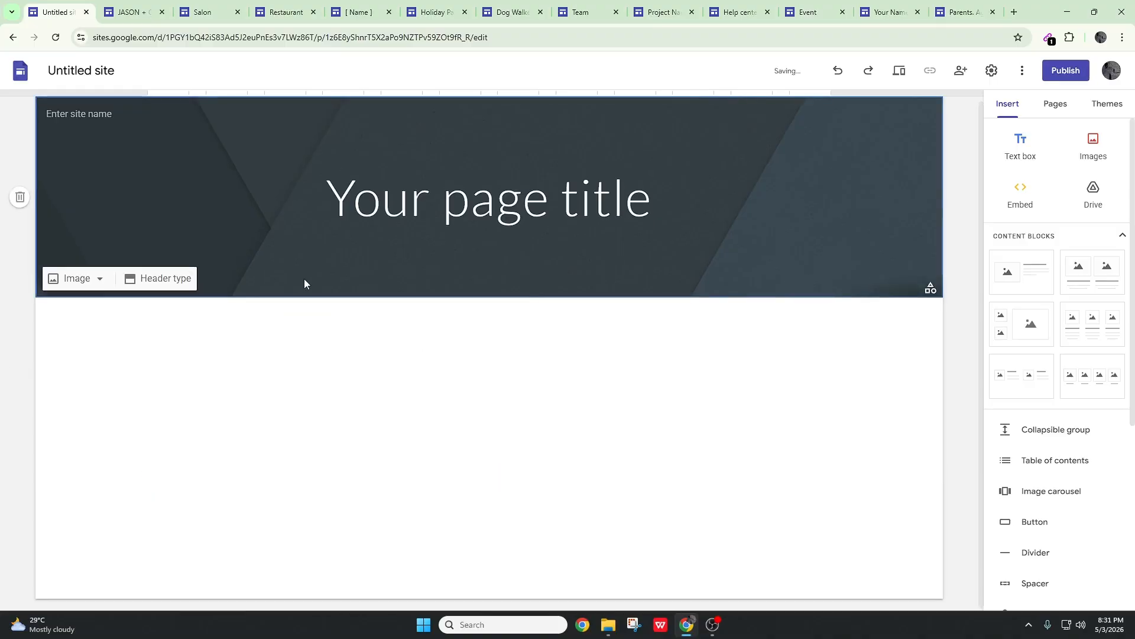
Move the Family Update site to the front of the open browser tabs and look through its home page
left_click(905, 5)
left_click_drag(949, 11, 59, 9)
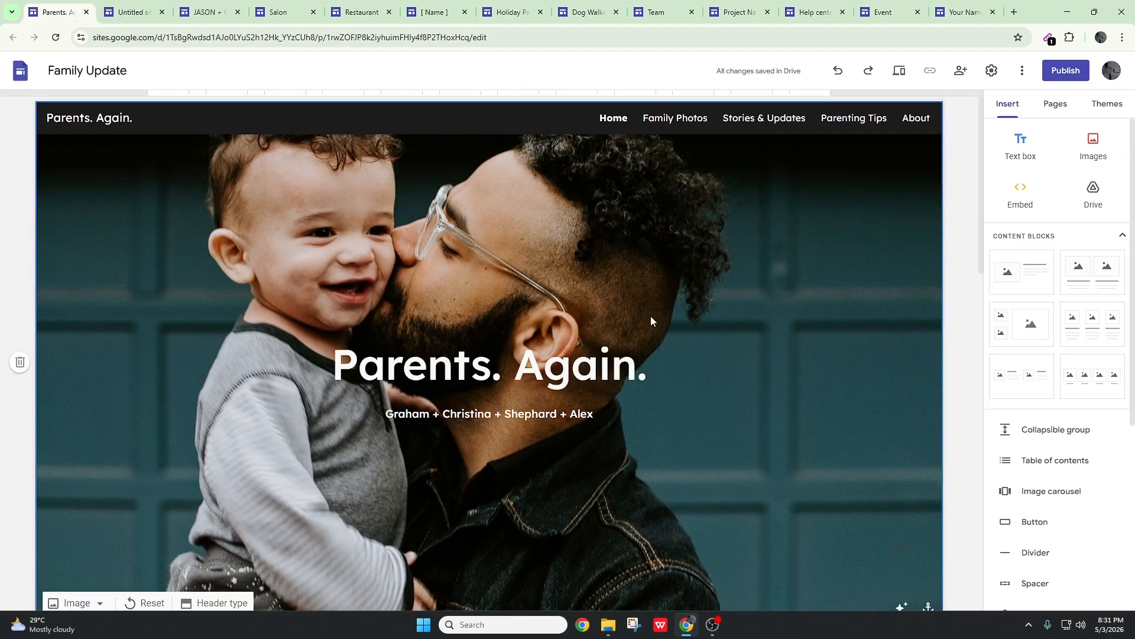
scroll(673, 327, "down", 5)
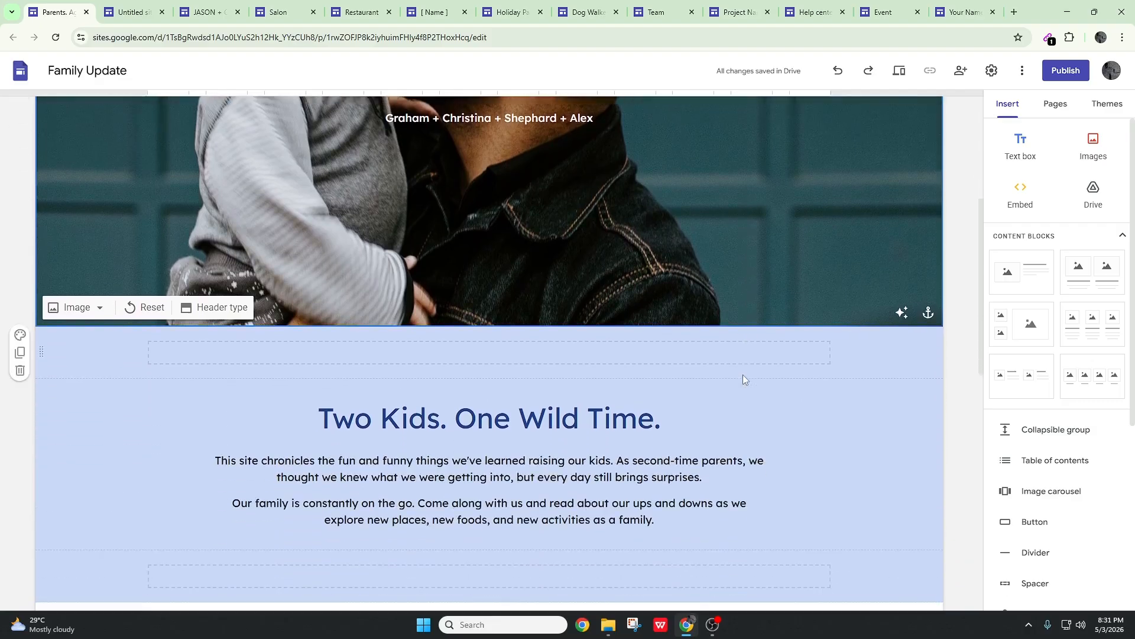
scroll(710, 278, "up", 2)
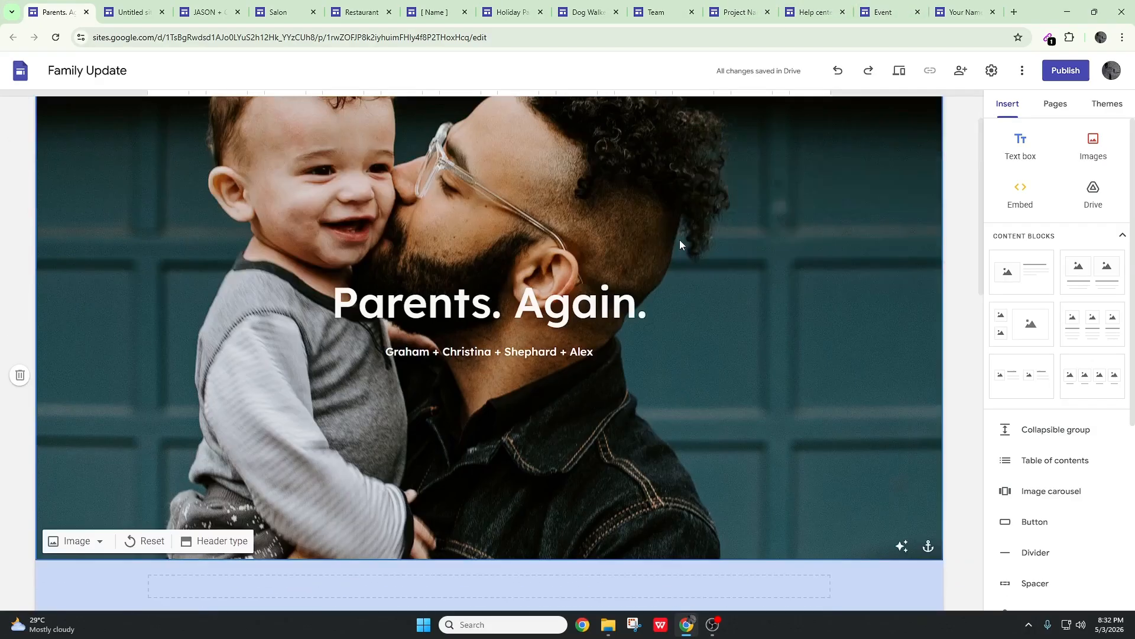
scroll(707, 271, "down", 5)
scroll(708, 271, "up", 2)
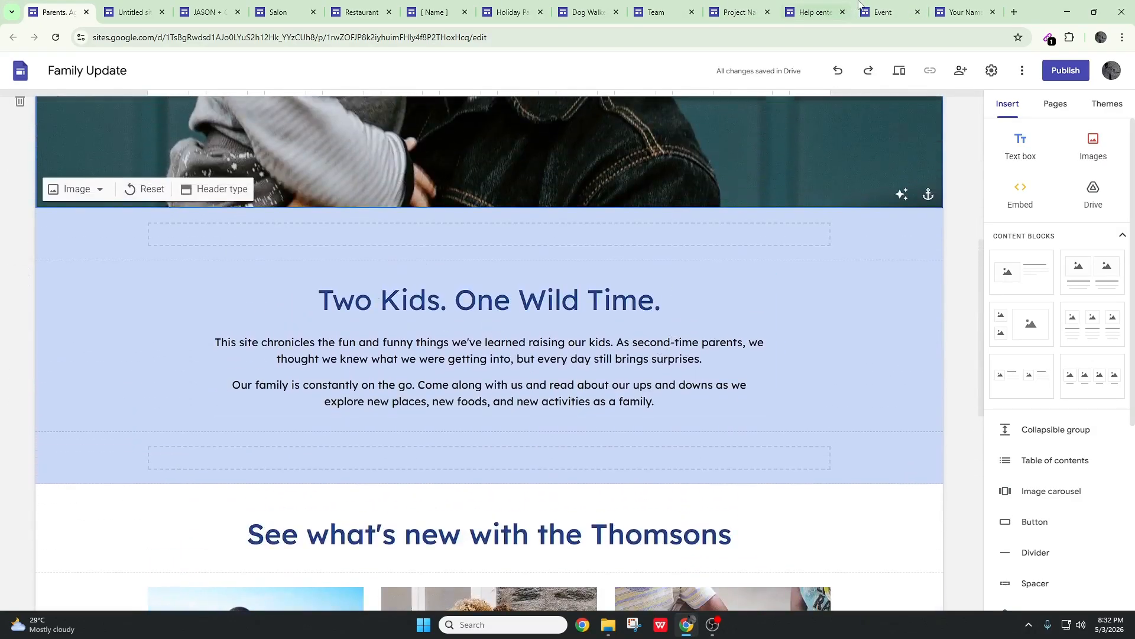
Look through the Portfolio site's home page down to its contact line and close that site's tab
left_click(955, 11)
scroll(874, 220, "down", 10)
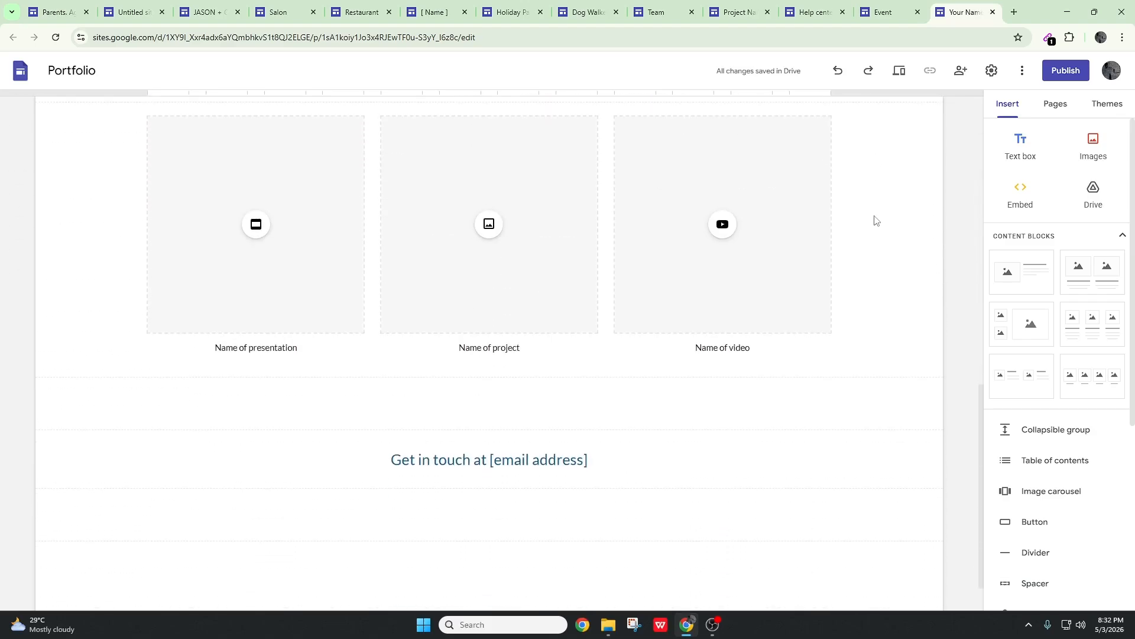
scroll(957, 145, "up", 10)
scroll(739, 340, "down", 9)
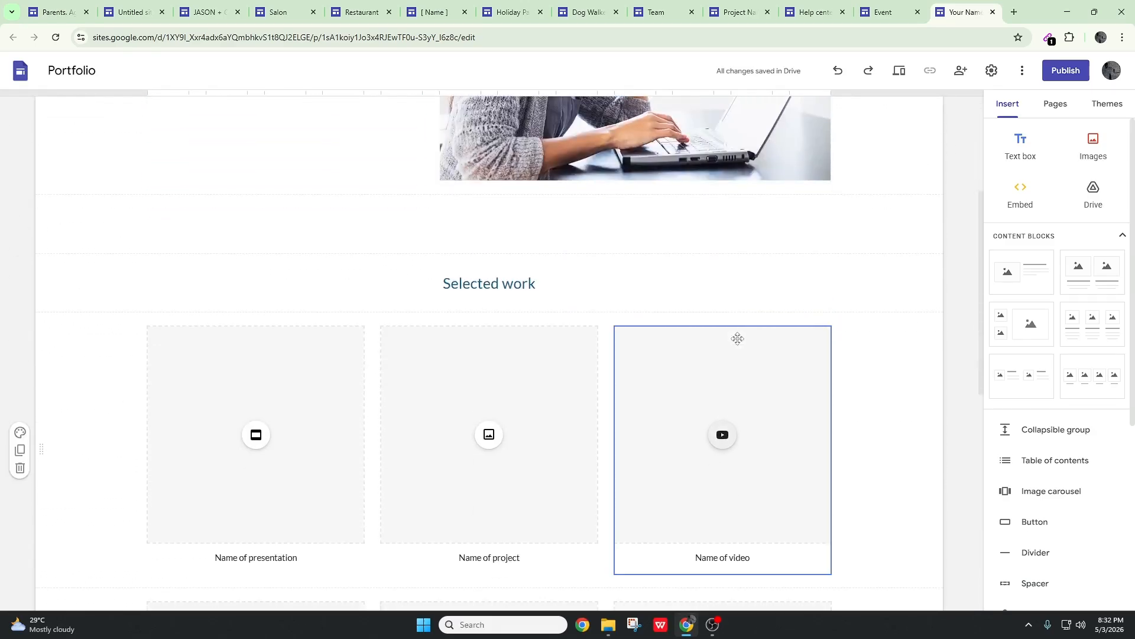
scroll(746, 398, "down", 3)
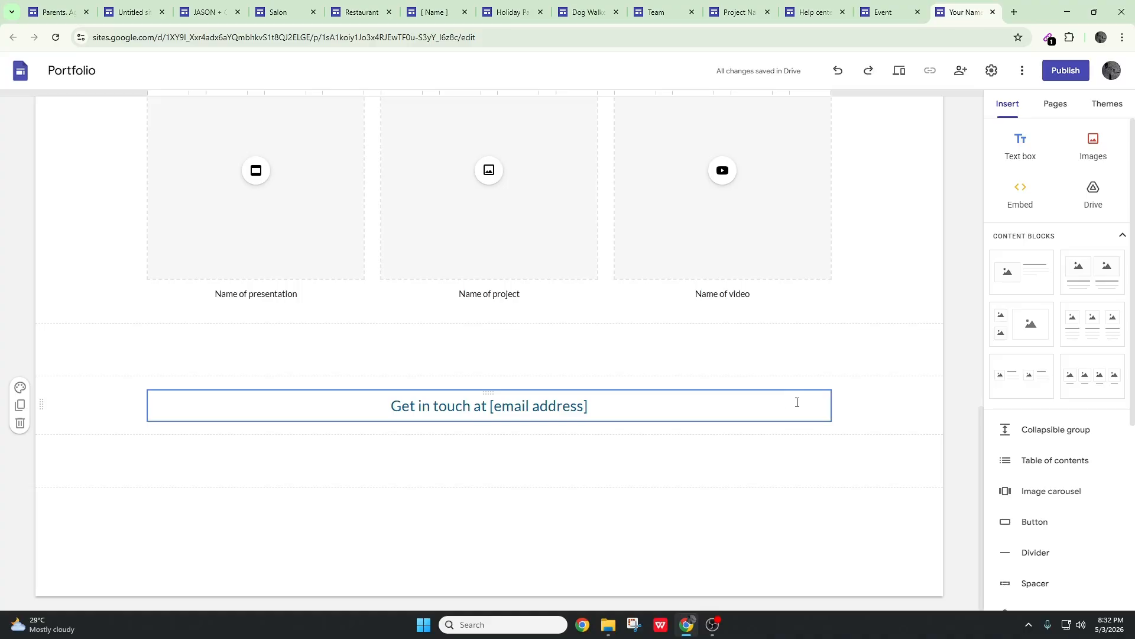
scroll(839, 300, "up", 8)
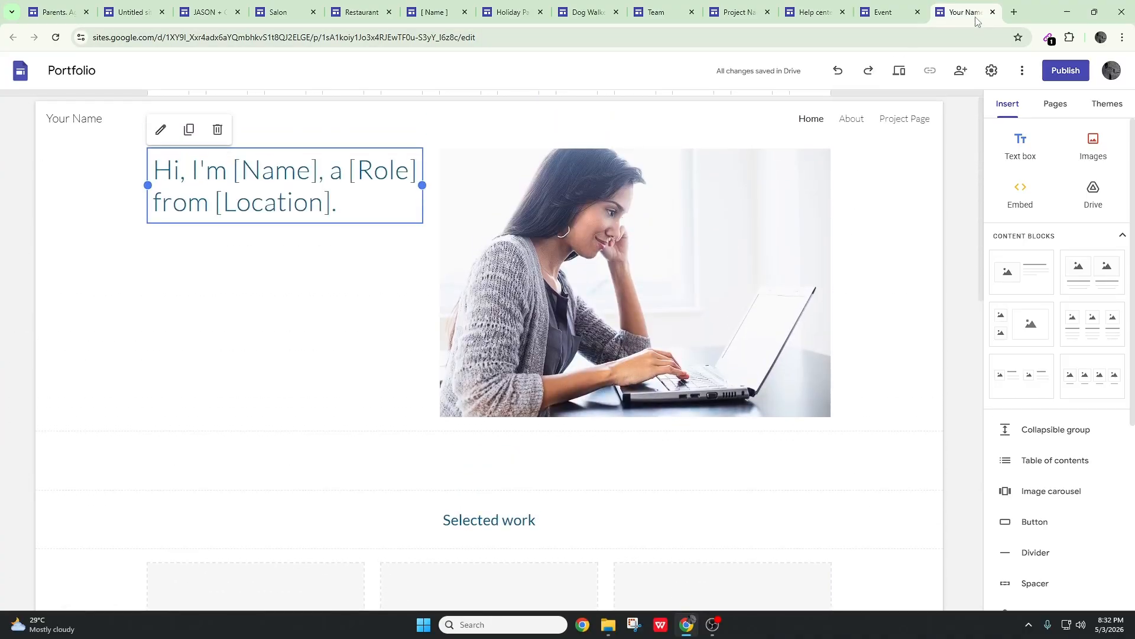
left_click(993, 12)
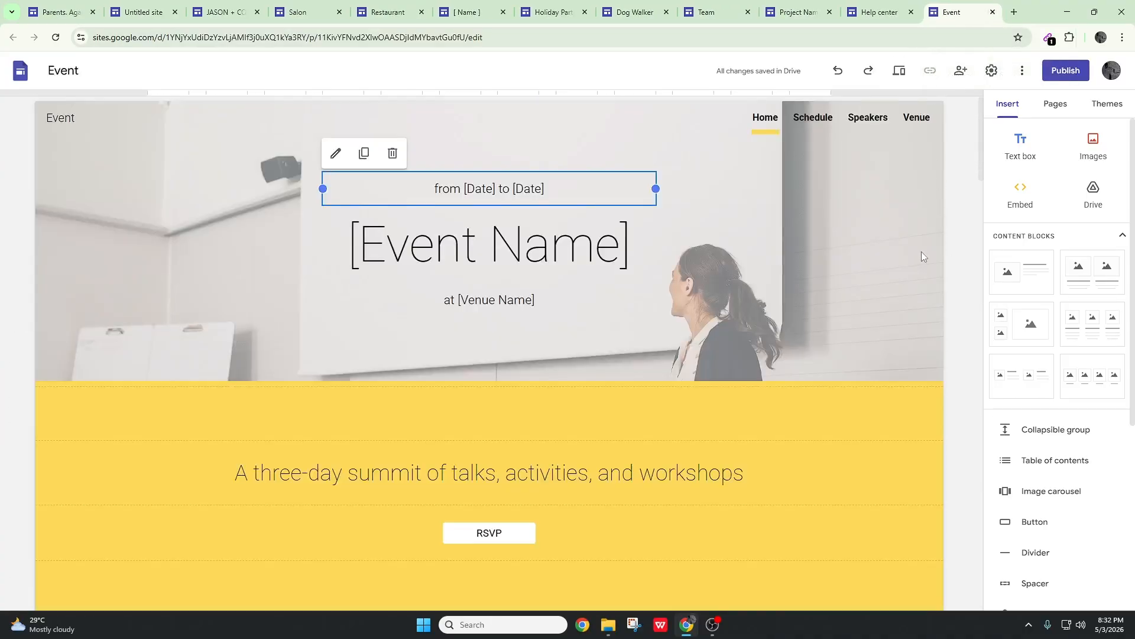
Examine the Event site's home page, including the day overview, speakers and venue sections
scroll(921, 252, "down", 5)
scroll(915, 257, "down", 15)
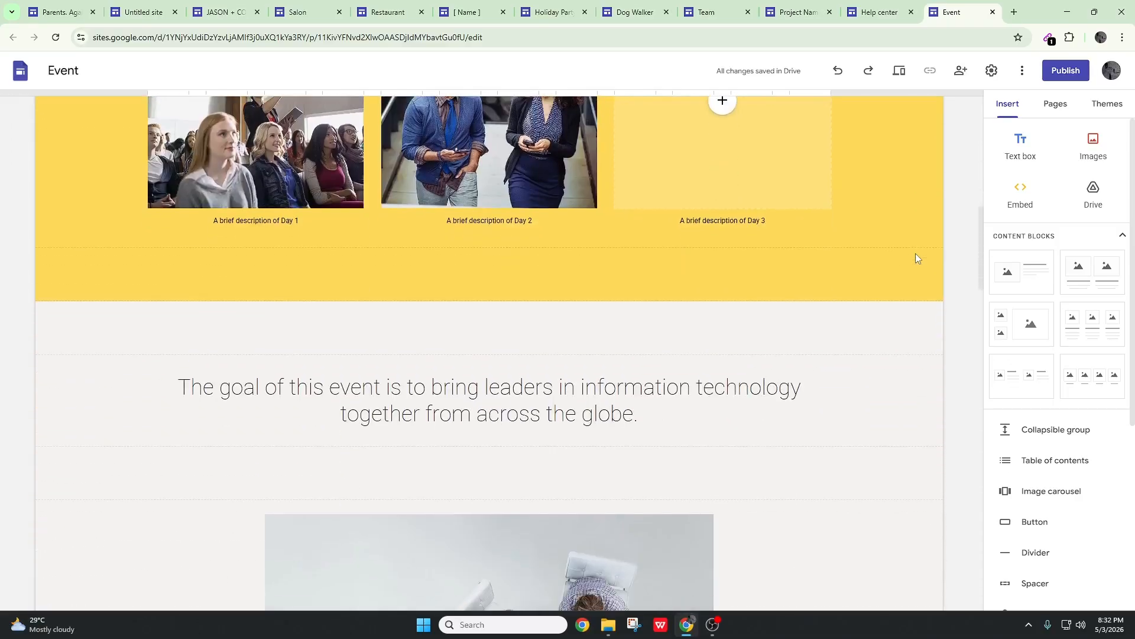
scroll(916, 253, "down", 7)
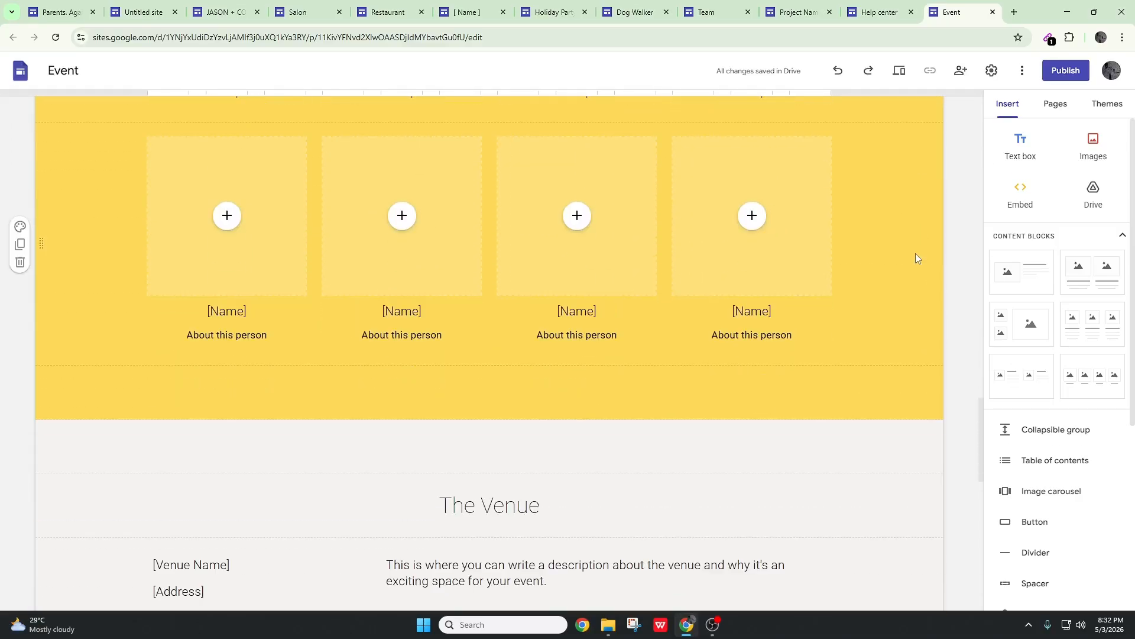
scroll(915, 255, "down", 13)
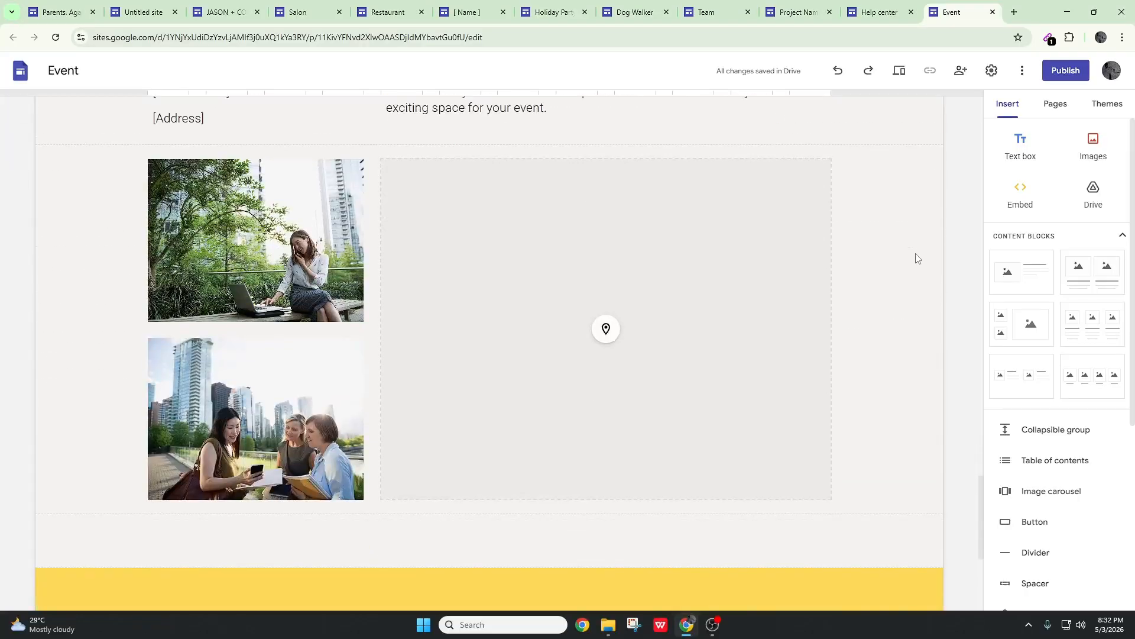
scroll(915, 258, "up", 20)
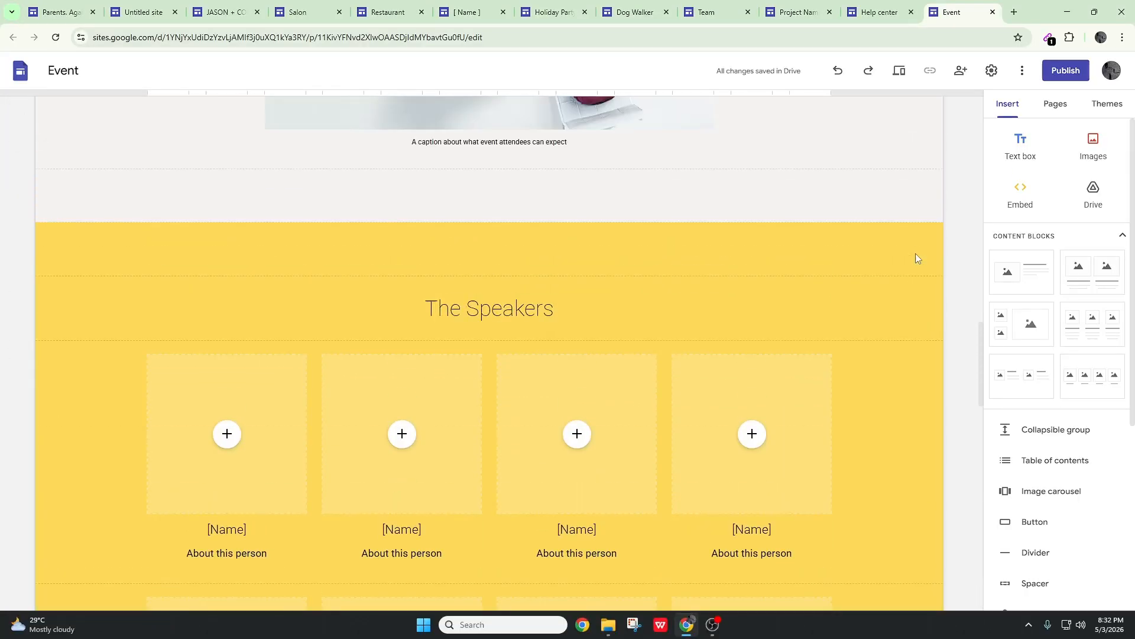
scroll(915, 254, "down", 20)
scroll(916, 253, "up", 4)
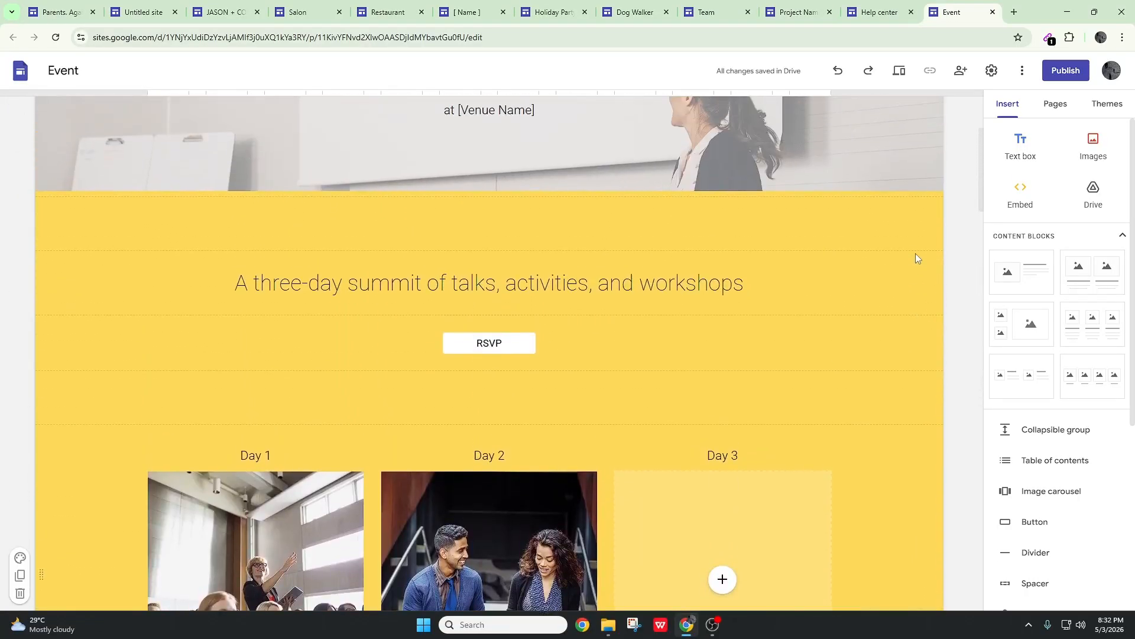
scroll(916, 253, "down", 1)
scroll(915, 253, "up", 2)
Look through the Help Center site's home page, from the topic images to the collapsible sections 2 to 5
key("ctrl+Page_Up")
scroll(857, 249, "down", 6)
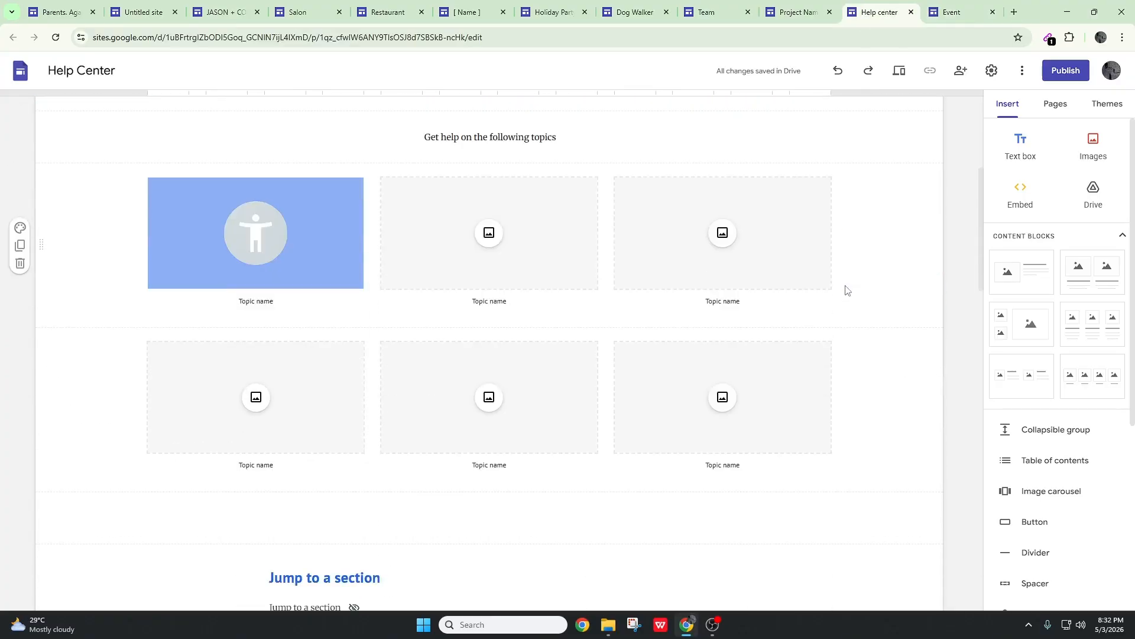
scroll(846, 289, "down", 18)
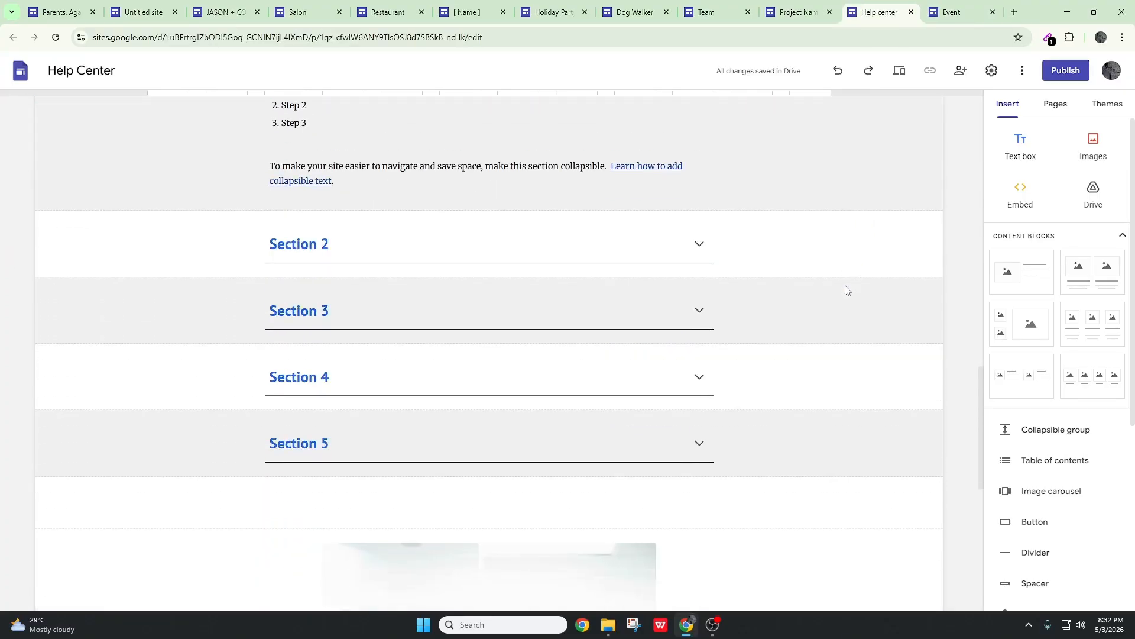
scroll(846, 290, "up", 7)
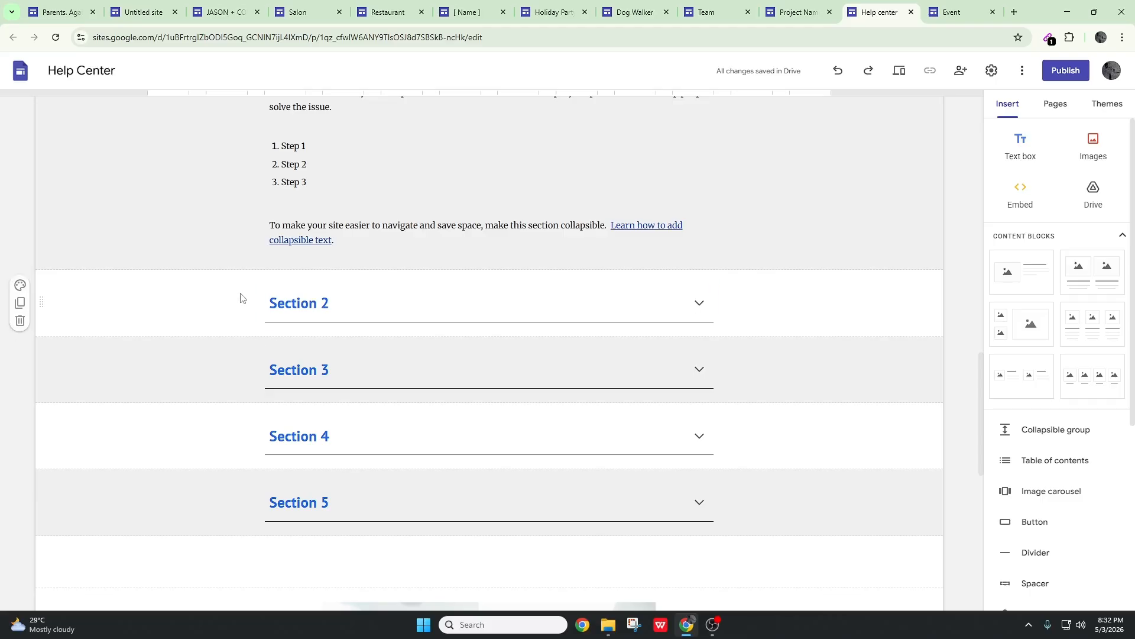
left_click(240, 297)
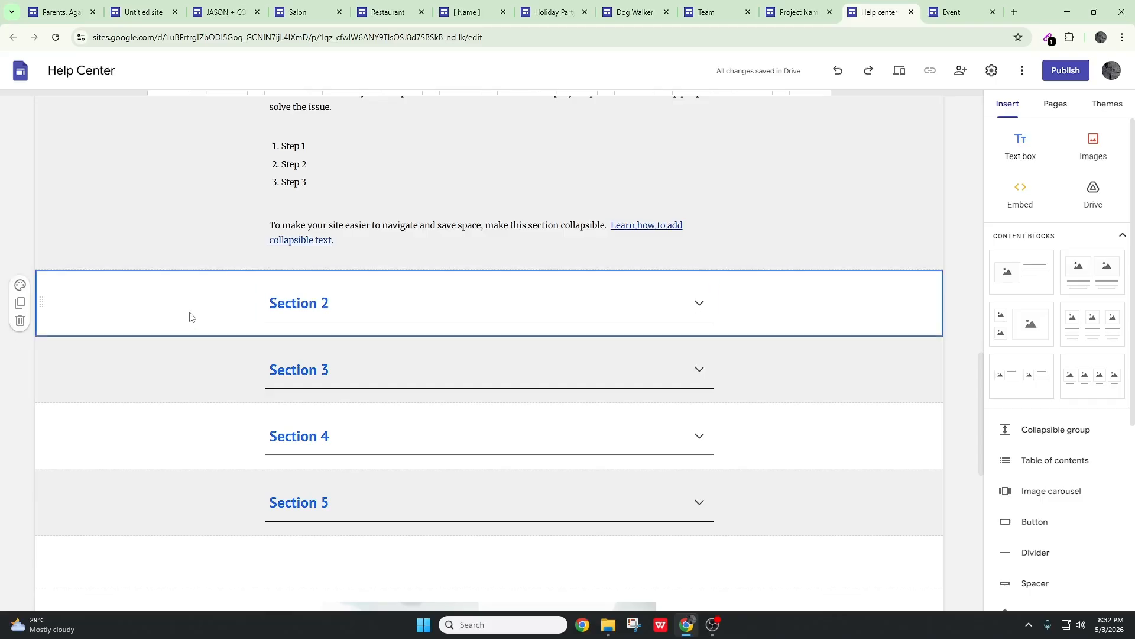
key("Tab")
key("Tab")
key("Tab")
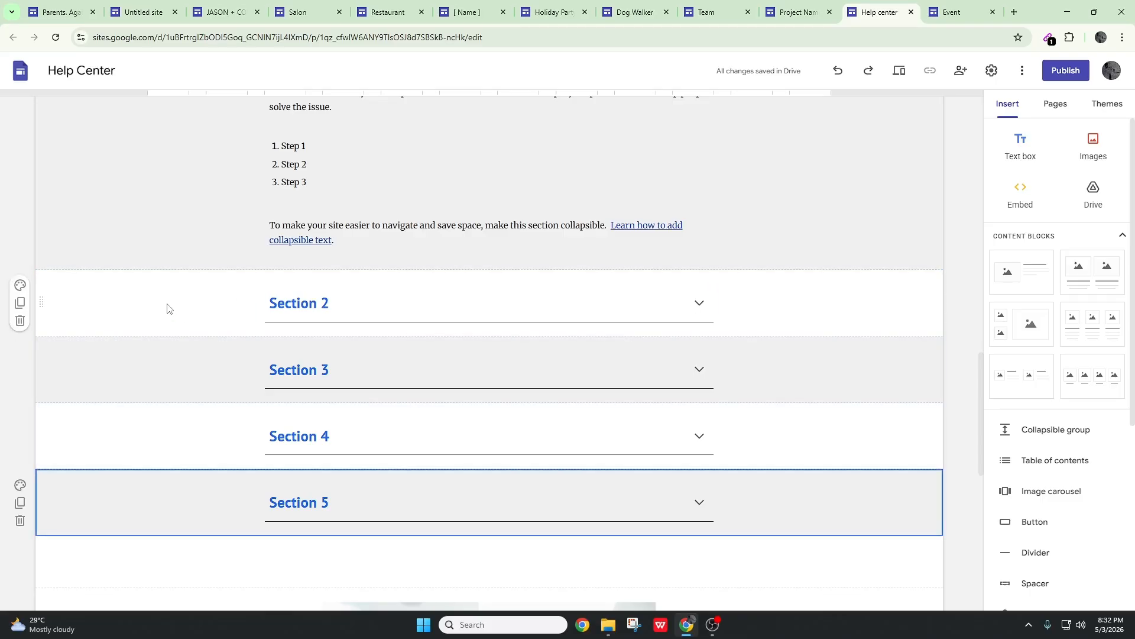
Examine the Project site's home page, including the mission, the four effort blocks and the questions section
left_click(795, 12)
scroll(852, 264, "down", 5)
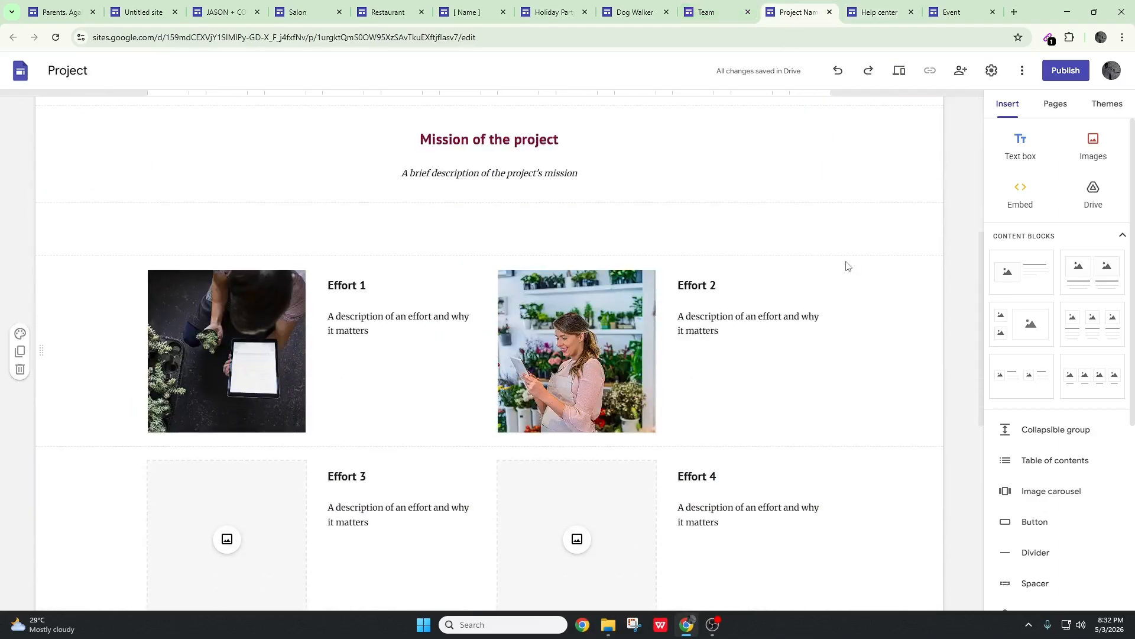
scroll(840, 261, "down", 1)
scroll(869, 312, "down", 2)
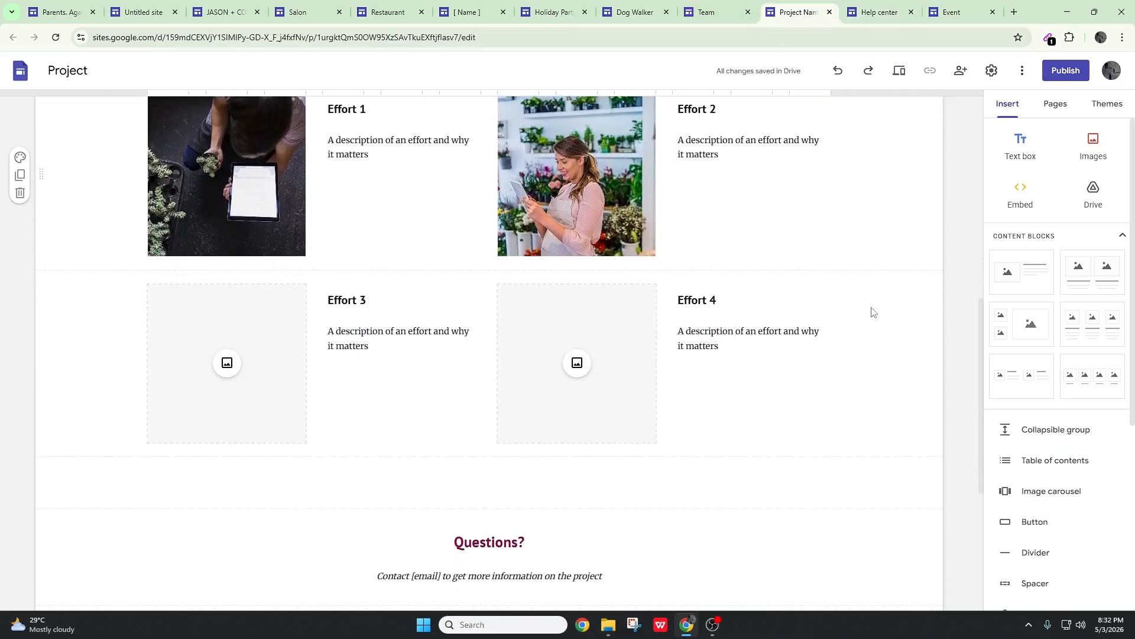
scroll(223, 218, "up", 2)
left_click(99, 269)
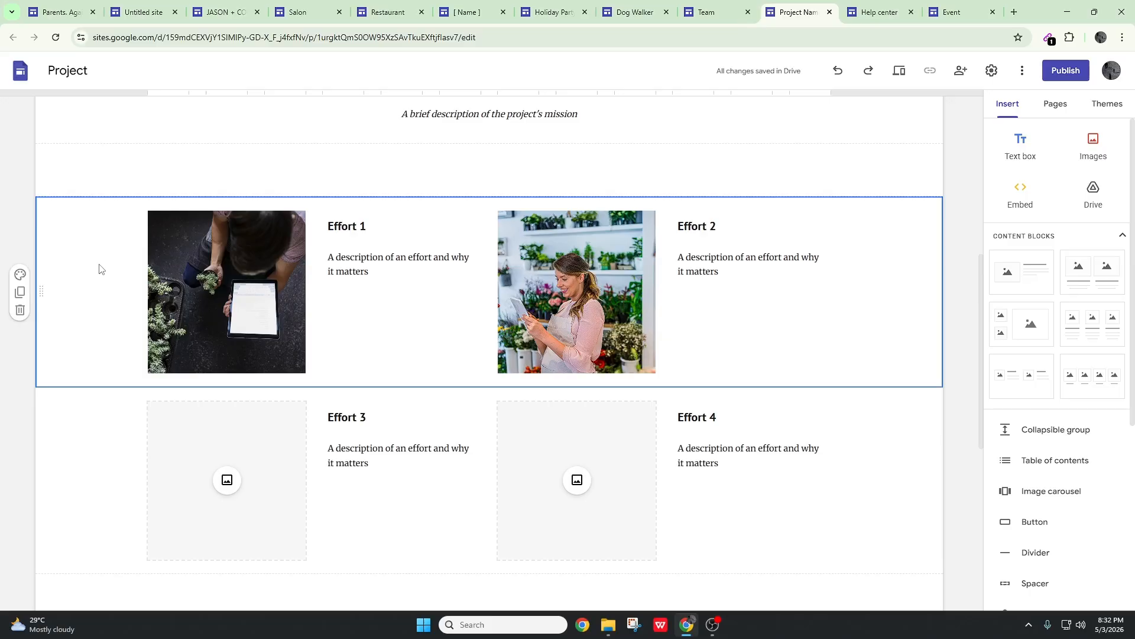
Duplicate the Family Update section that holds the Family Photos, Stories & Updates and Parenting Tips columns
left_click(59, 12)
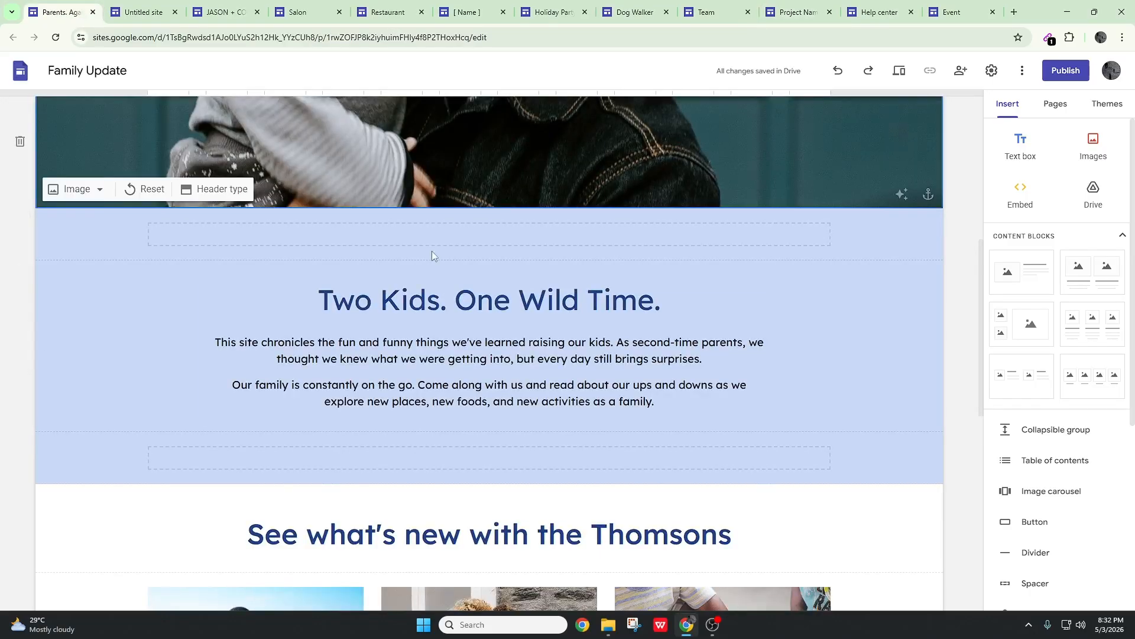
scroll(623, 361, "down", 7)
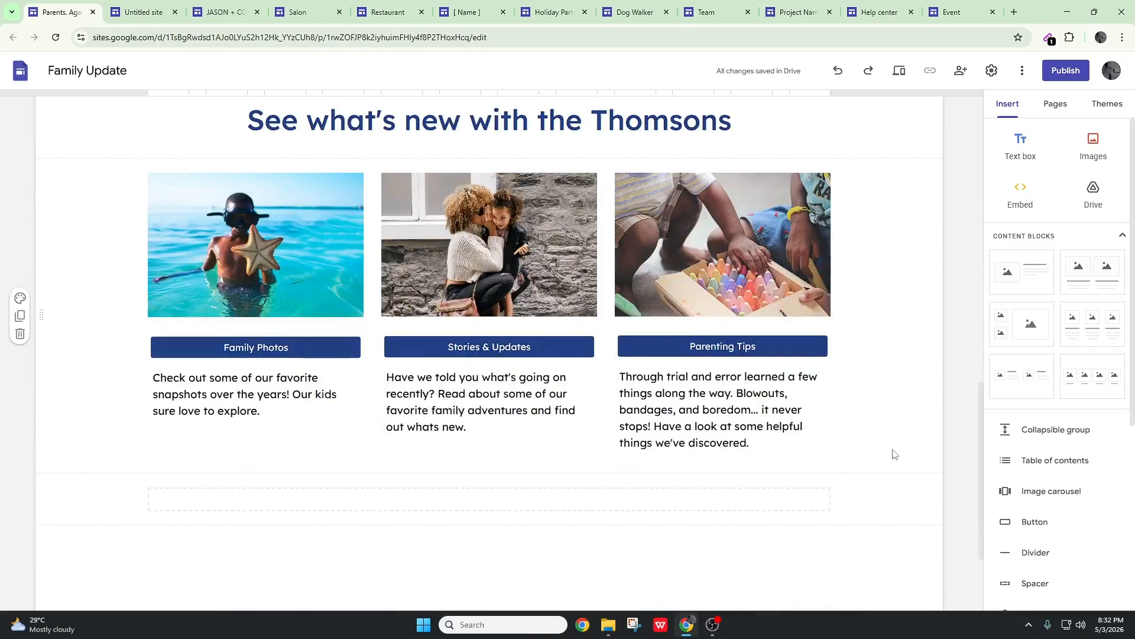
scroll(890, 440, "down", 2)
scroll(885, 426, "up", 2)
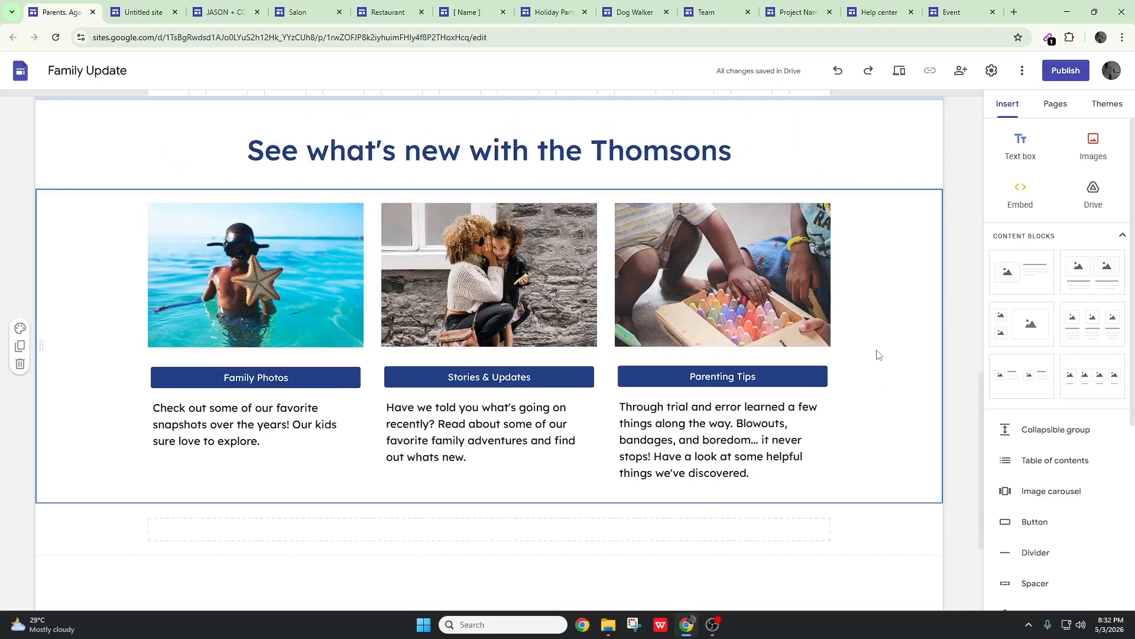
key("ctrl+d")
scroll(864, 372, "up", 4)
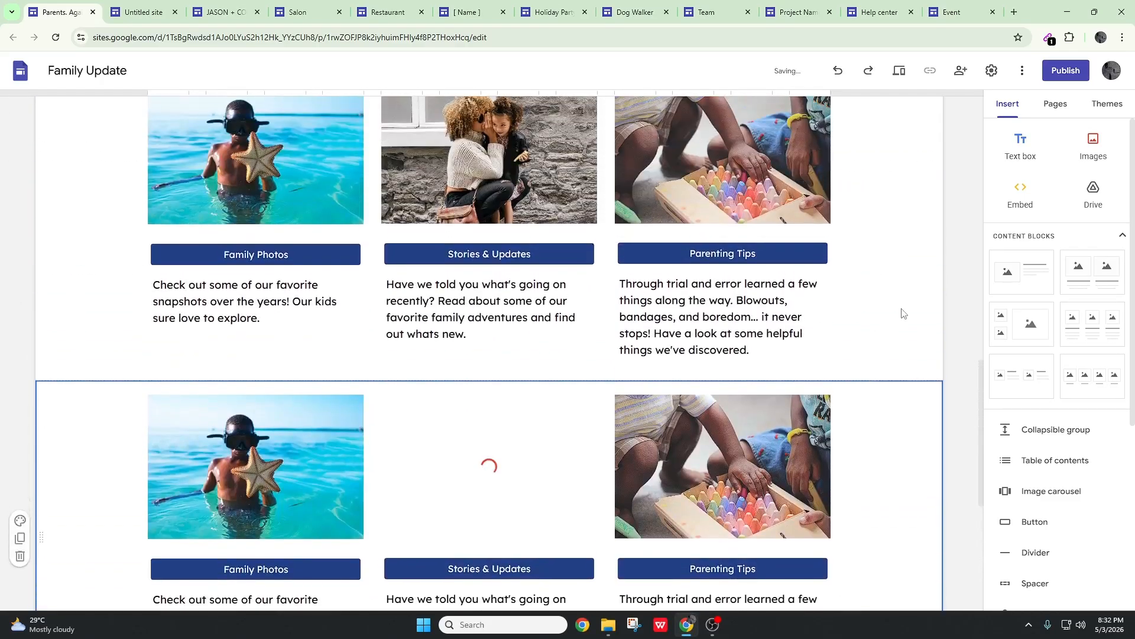
scroll(817, 338, "up", 8)
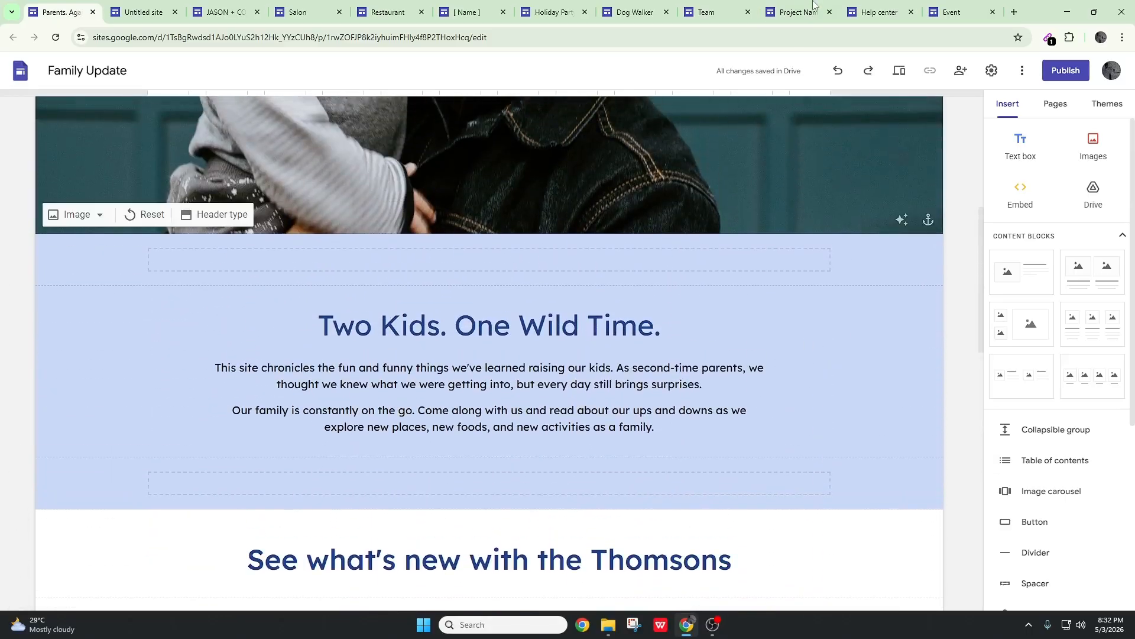
Copy the Project site's Take action button section into Family Update, directly below the "Two Kids. One Wild Time." section
left_click(814, 8)
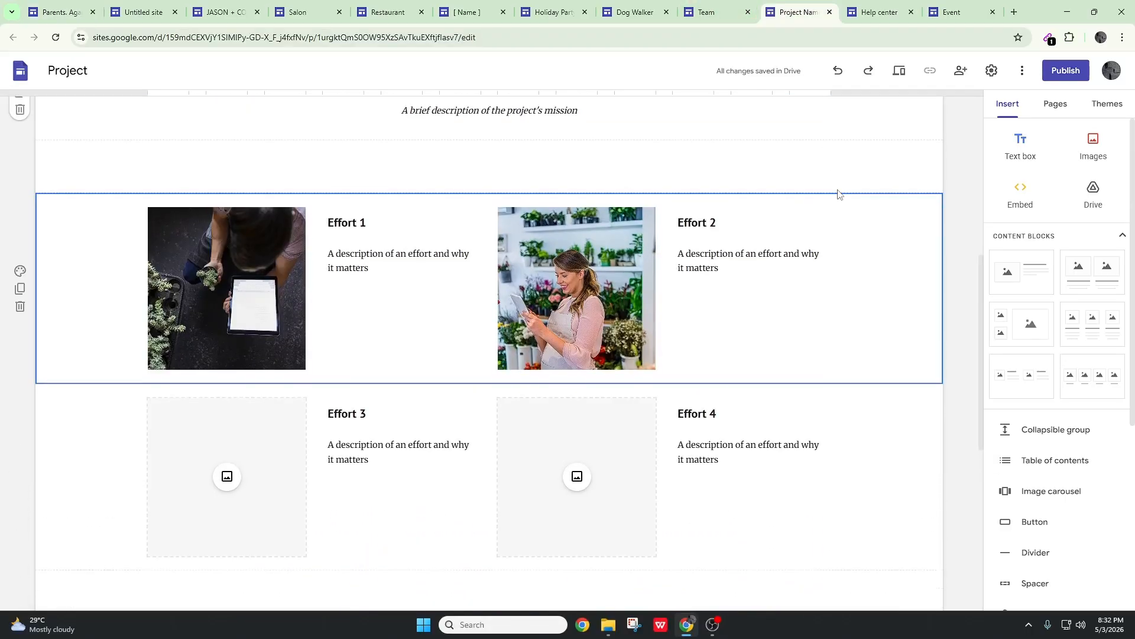
scroll(854, 233, "down", 6)
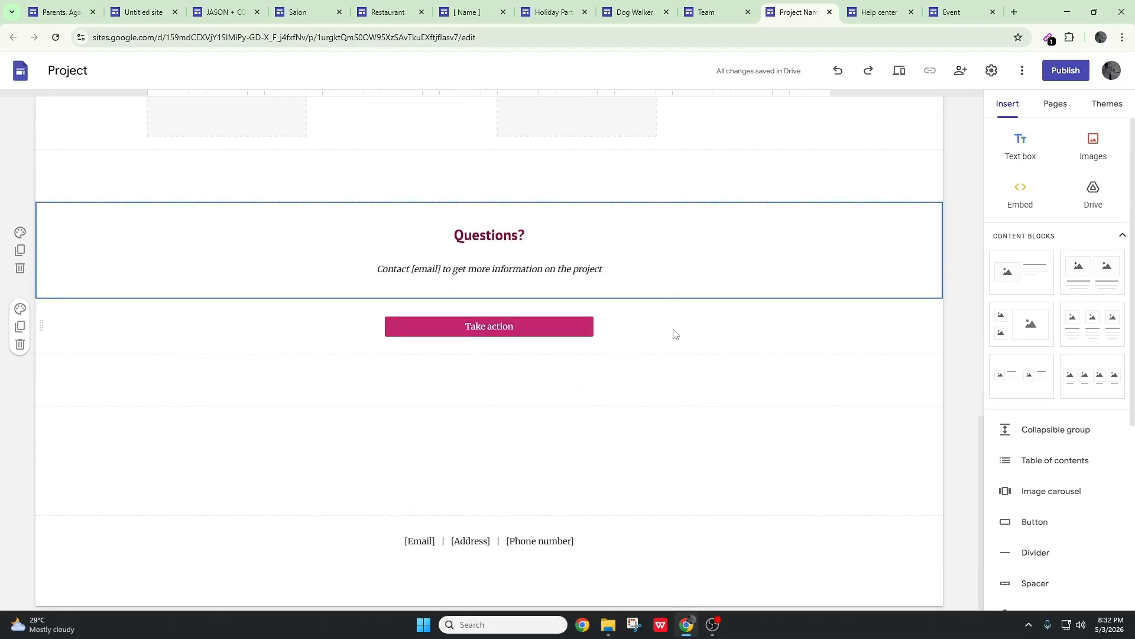
left_click(58, 11)
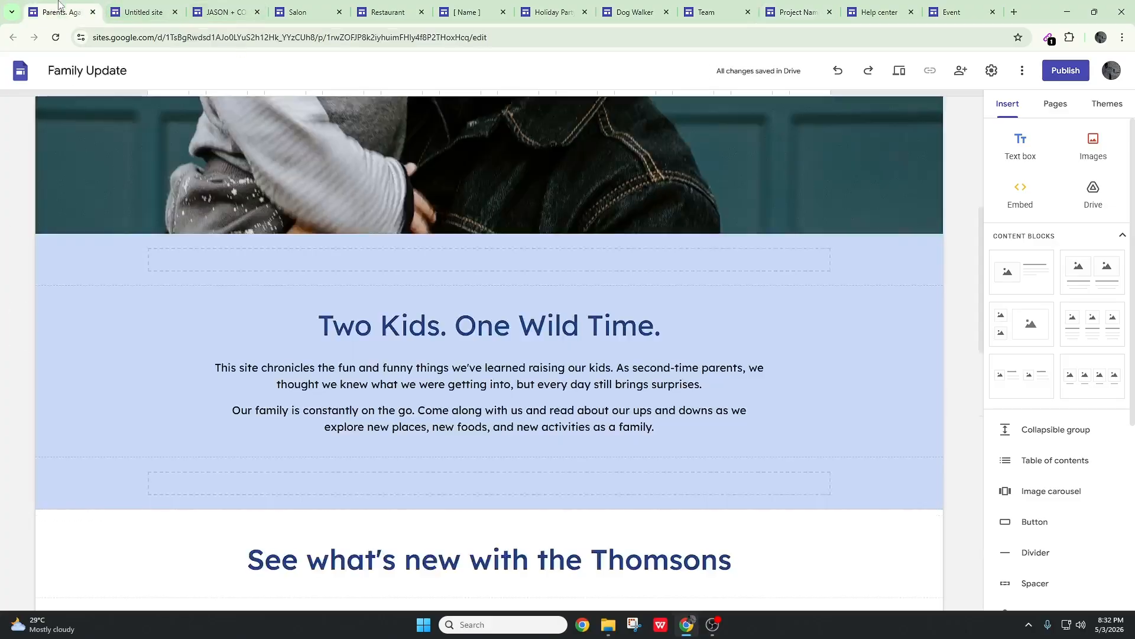
scroll(887, 473, "down", 12)
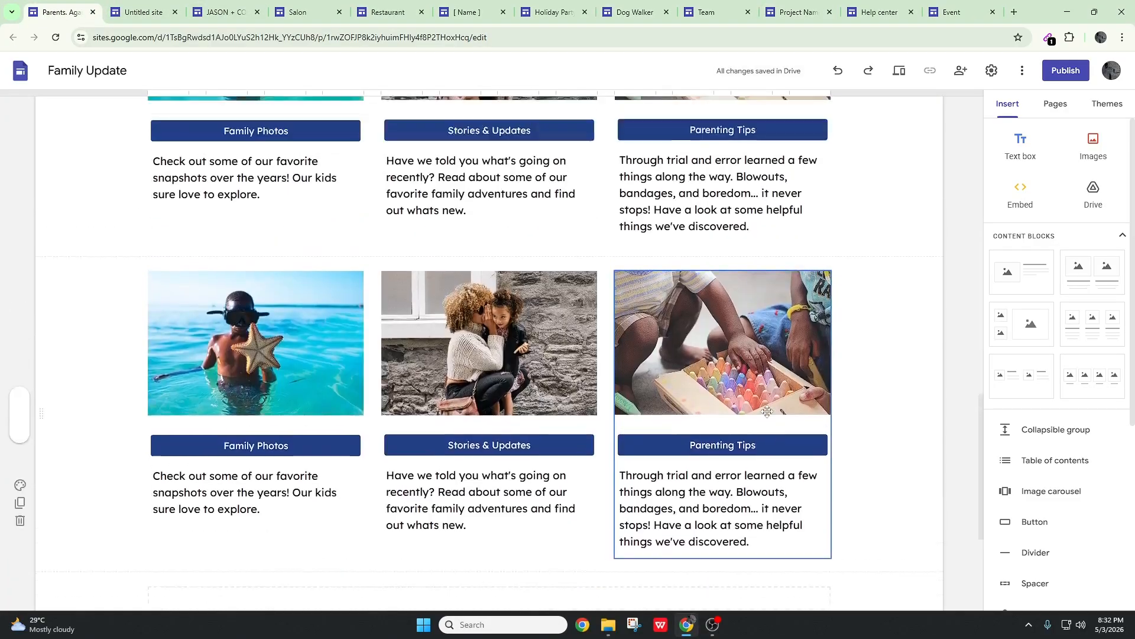
scroll(798, 307, "up", 13)
left_click(861, 396)
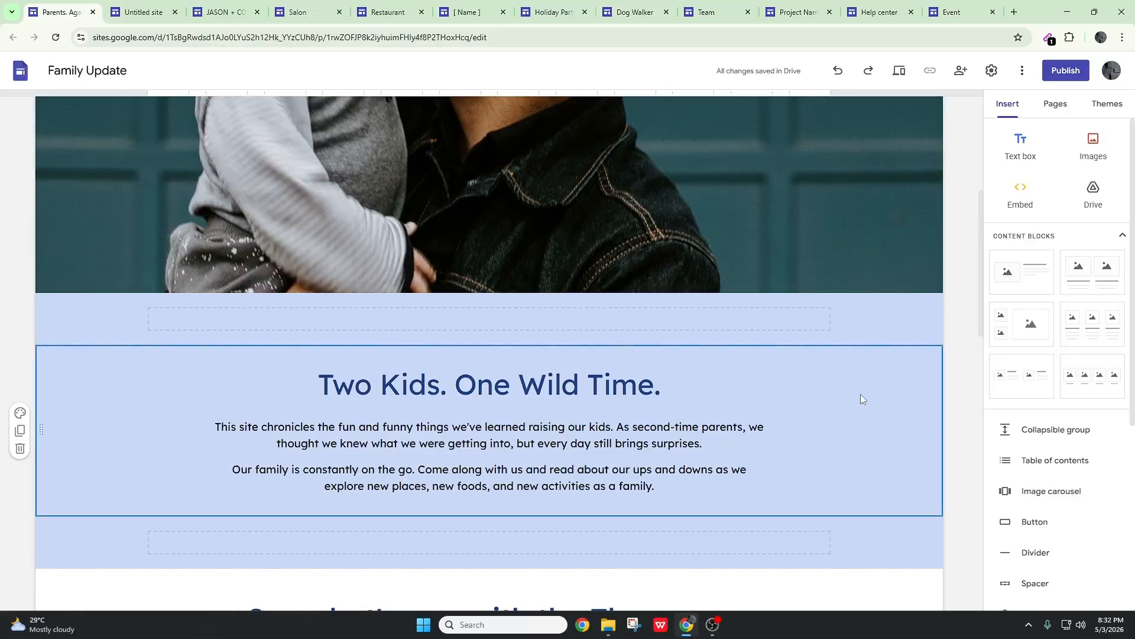
key("ctrl+v")
scroll(834, 379, "down", 6)
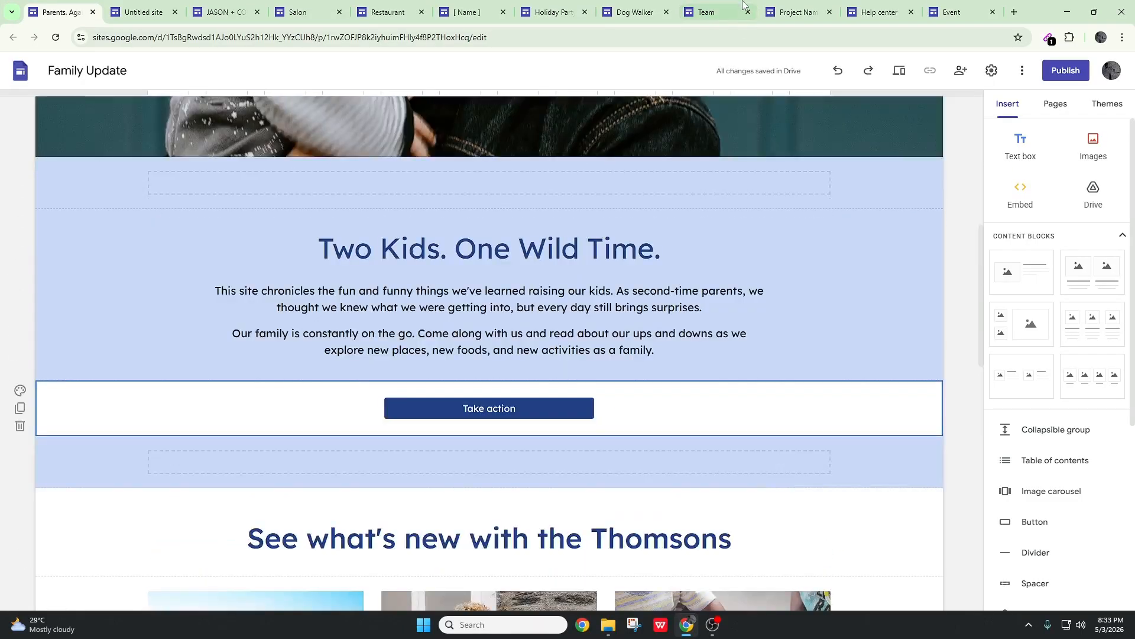
Check the Team and Project sites once more and close the Project site's tab
left_click(721, 12)
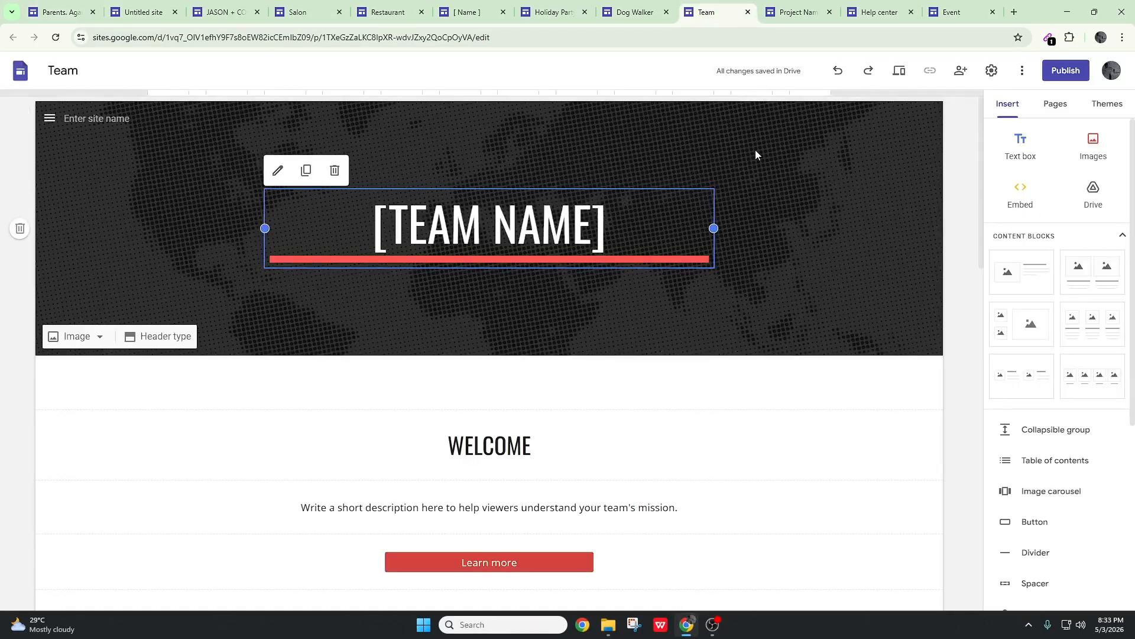
left_click(793, 11)
scroll(688, 409, "up", 3)
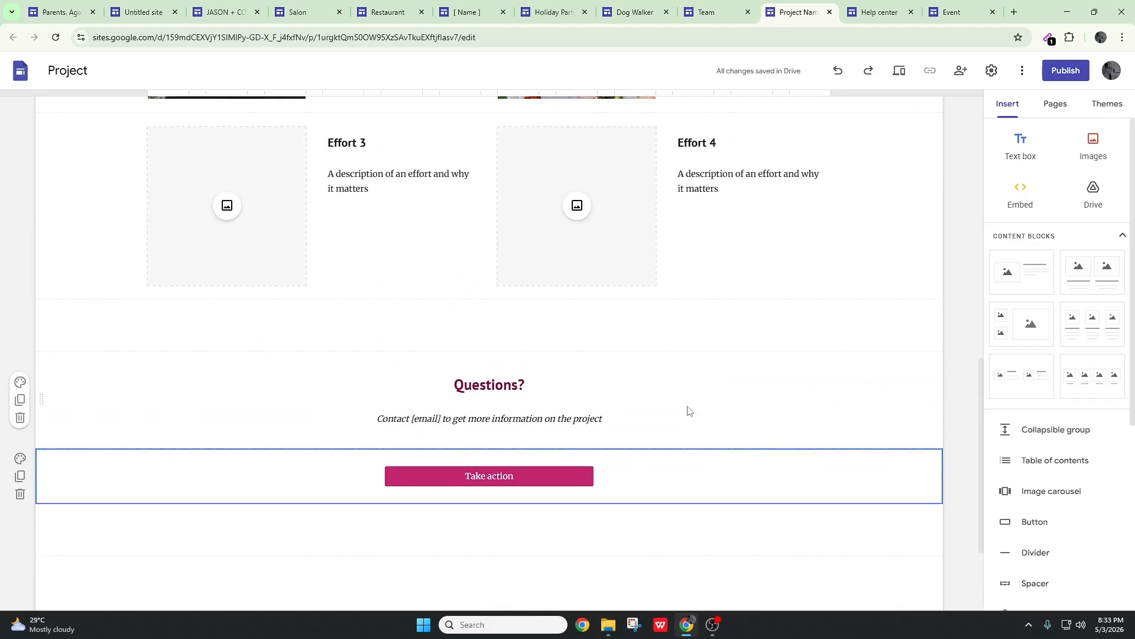
scroll(688, 408, "up", 10)
left_click(830, 12)
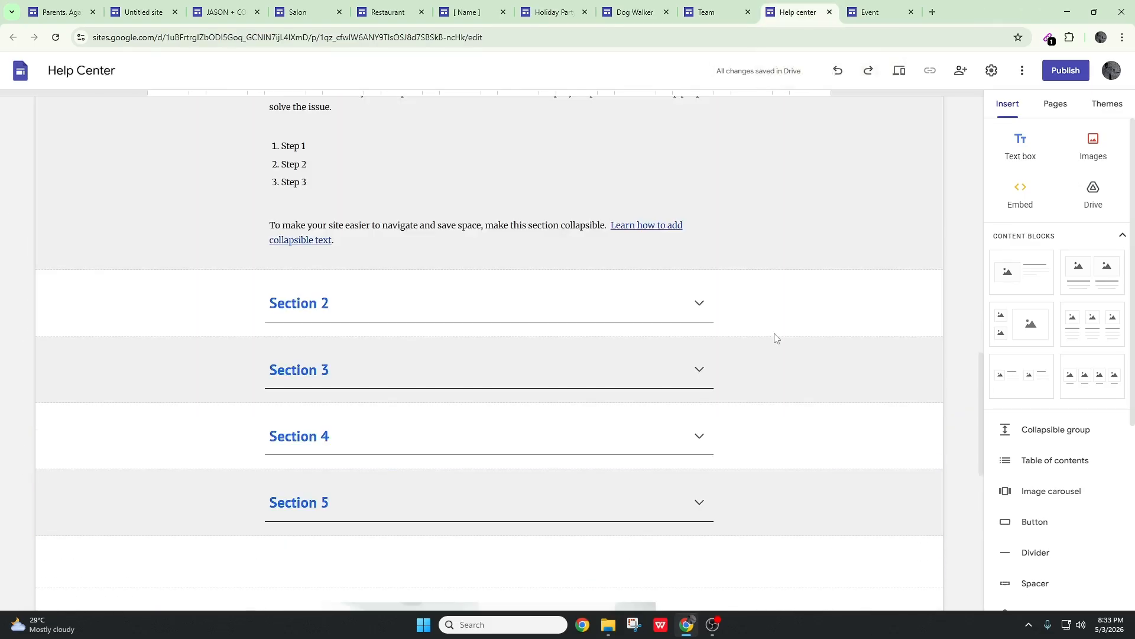
Copy the collapsible Section 2 from the Help Center site and paste it five times at the end of the Family Update page
scroll(679, 303, "down", 2)
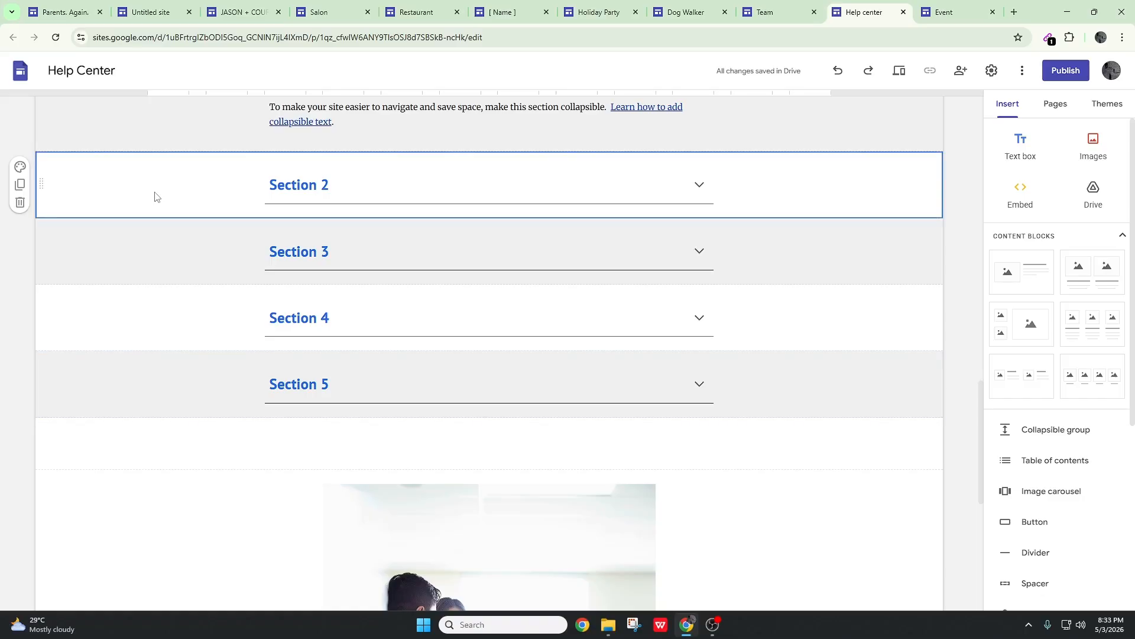
left_click(65, 12)
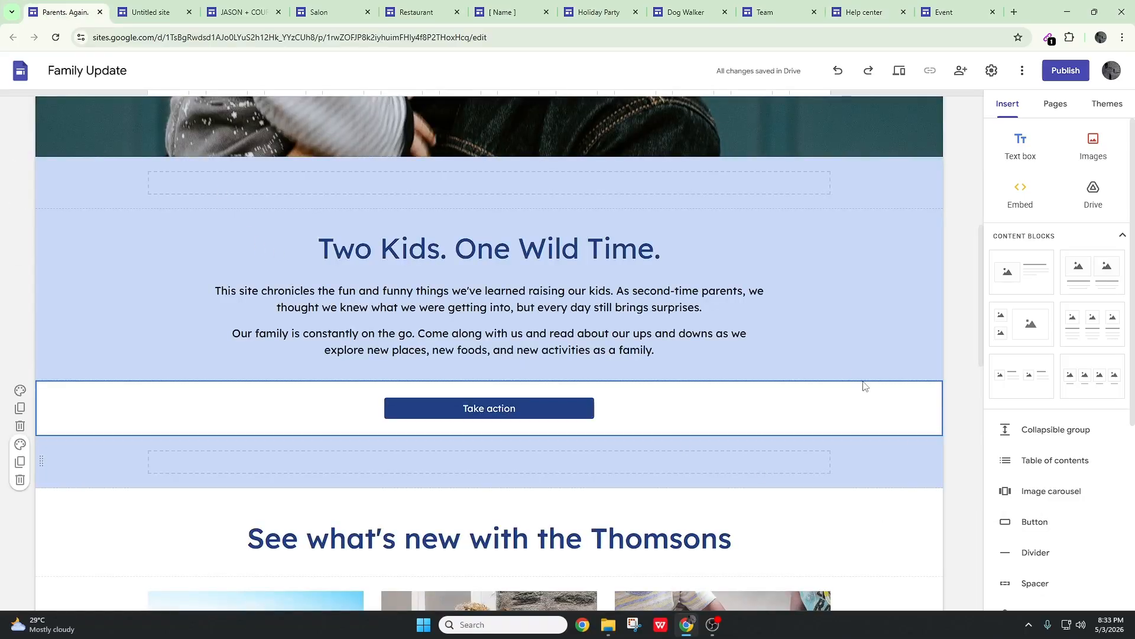
scroll(851, 384, "down", 6)
scroll(842, 380, "down", 4)
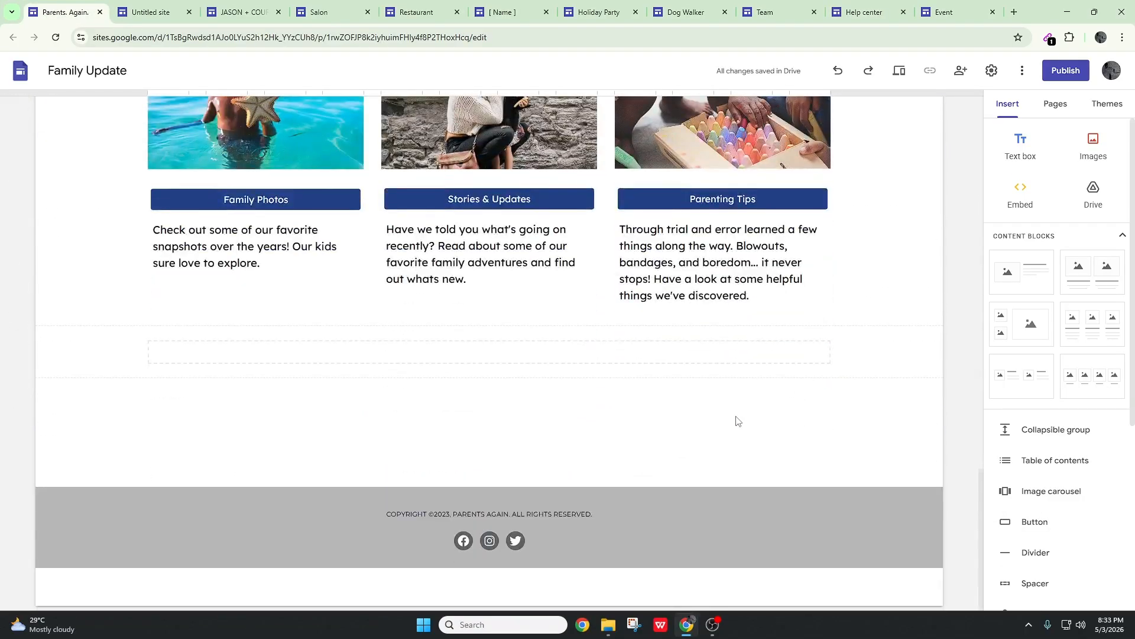
key("ctrl+v")
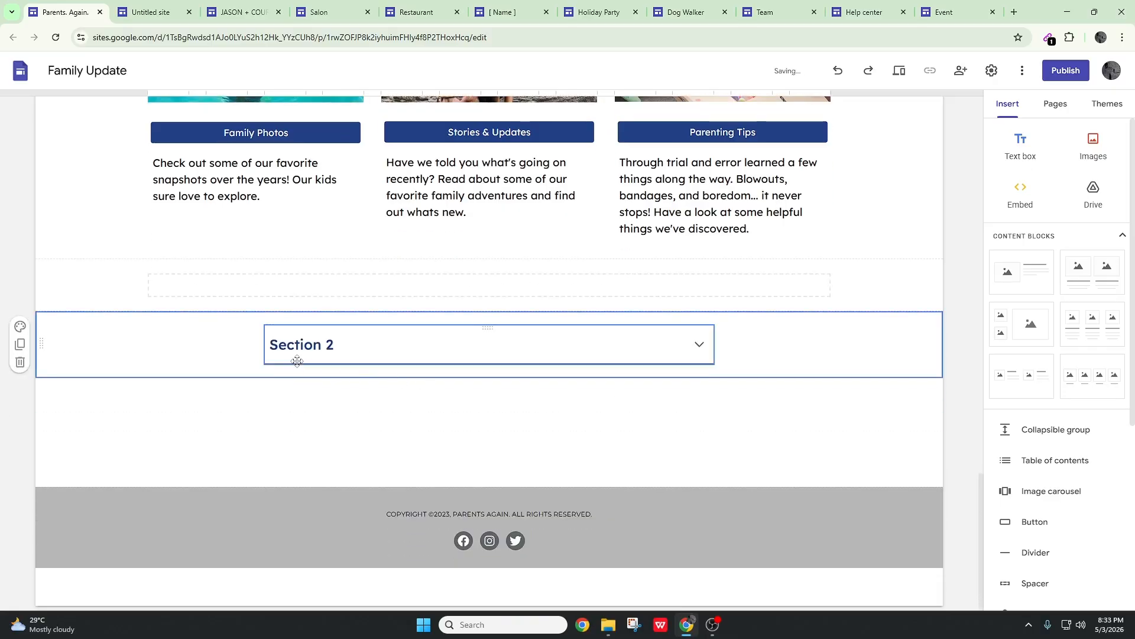
key("ctrl+v")
key("ctrl+v")
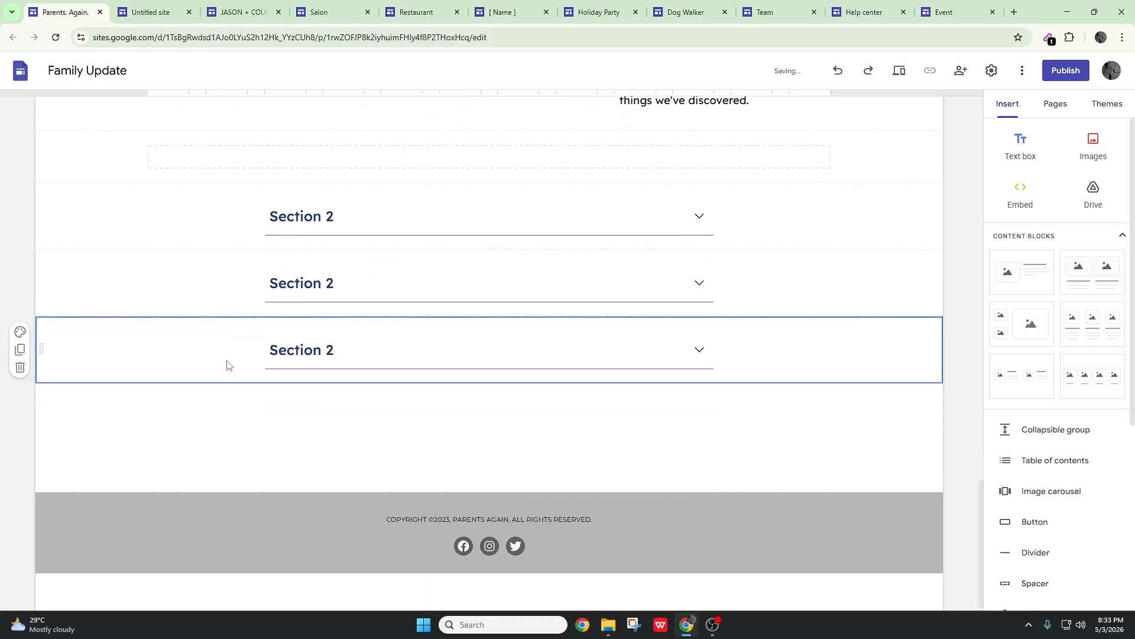
key("ctrl+v")
Insert a text box and move it above the first of the pasted Section 2 blocks
scroll(436, 344, "up", 4)
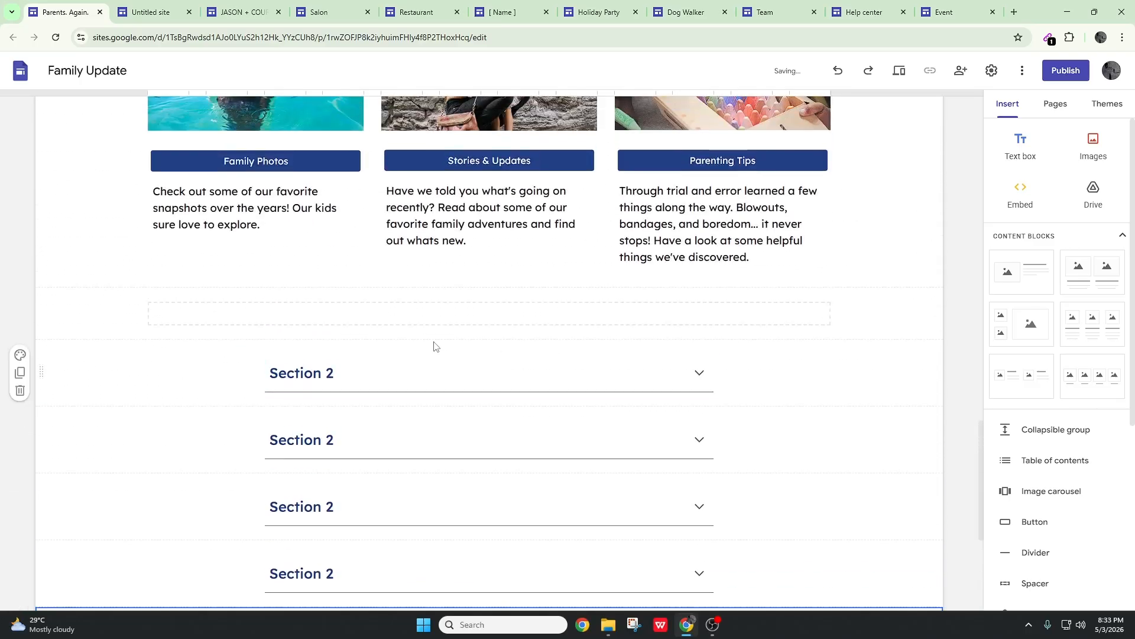
left_click(1019, 156)
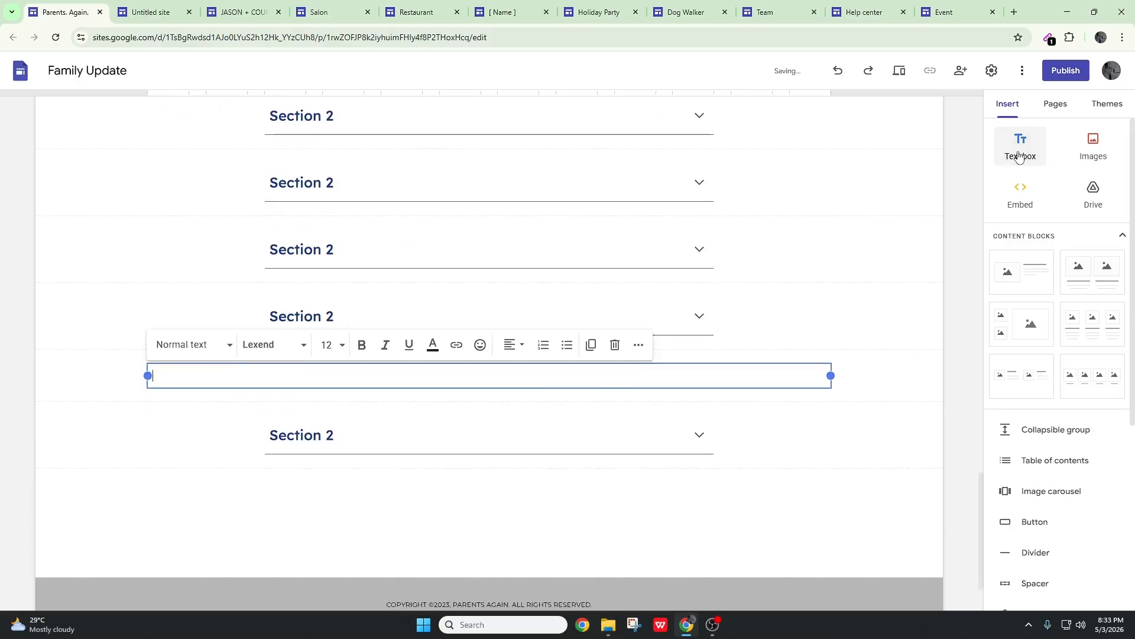
scroll(426, 373, "up", 4)
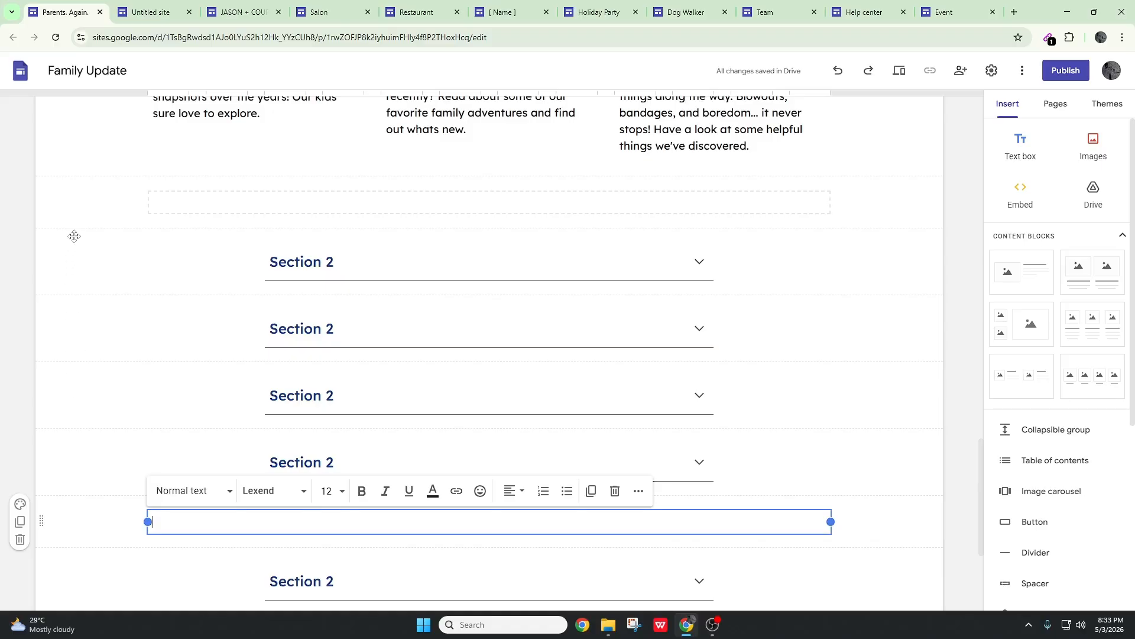
left_click_drag(74, 236, 65, 228)
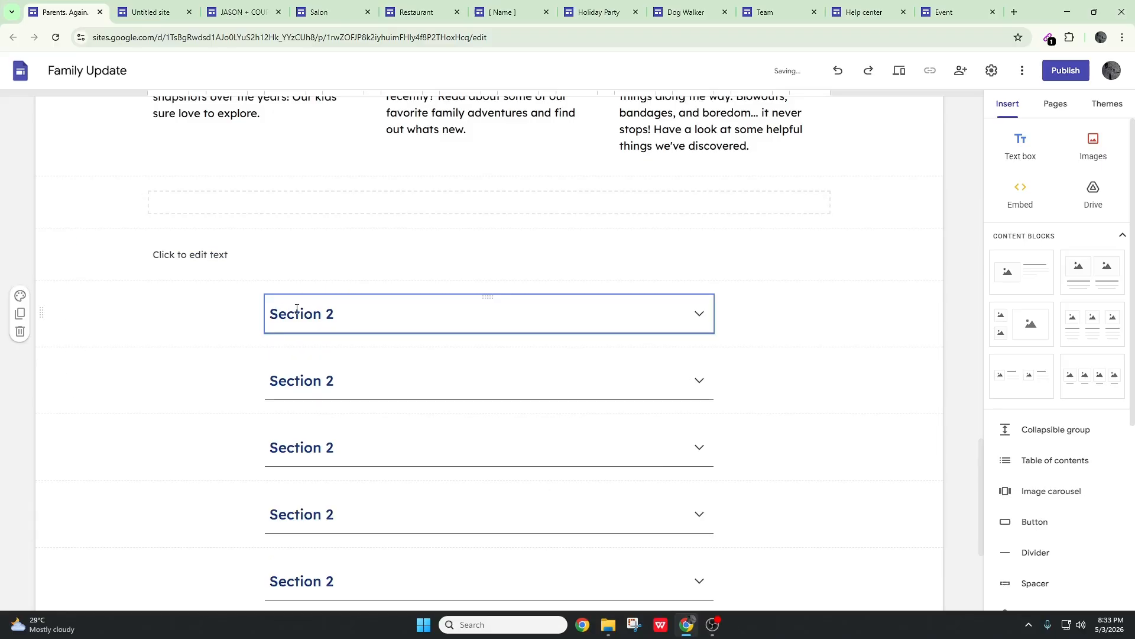
Enter "FAQs" in the new text box and set its text style to Heading
left_click(240, 254)
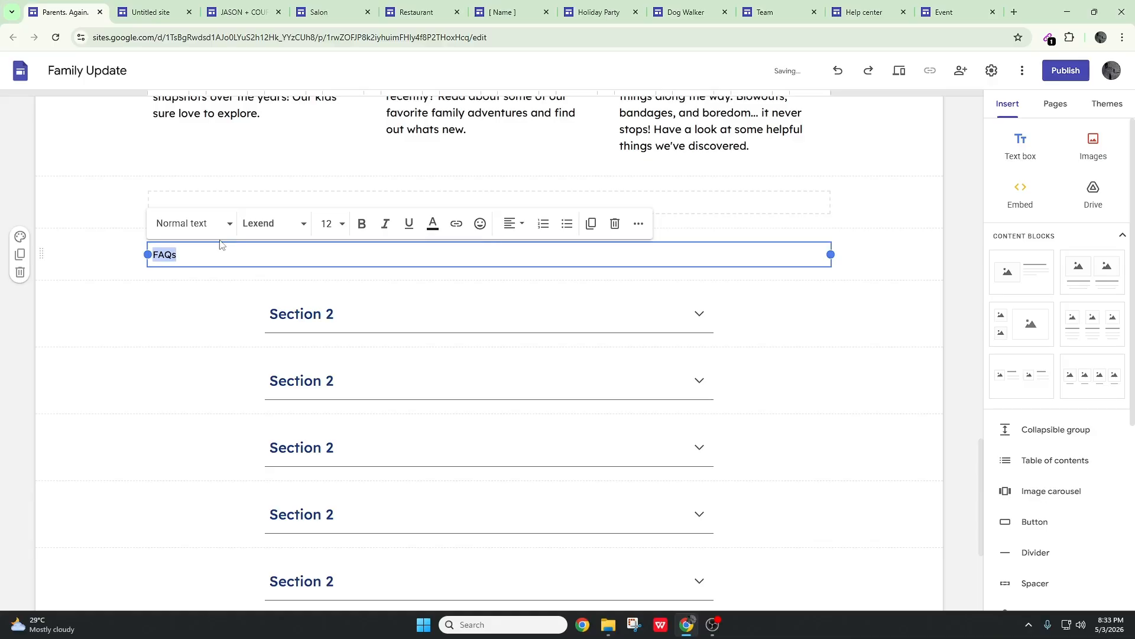
left_click(233, 231)
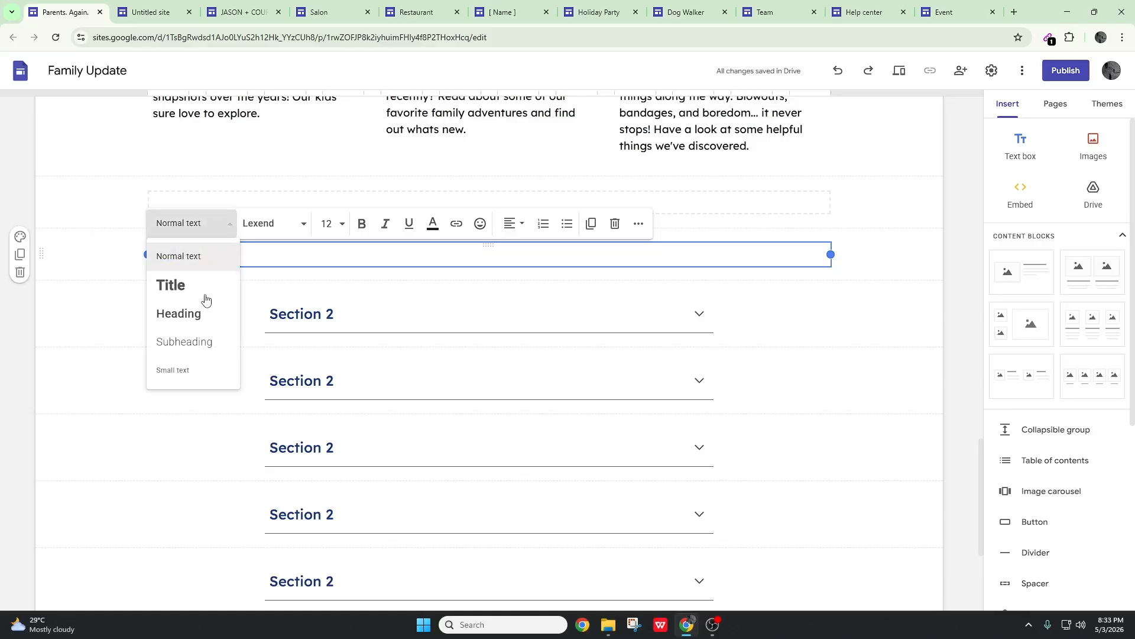
left_click(205, 298)
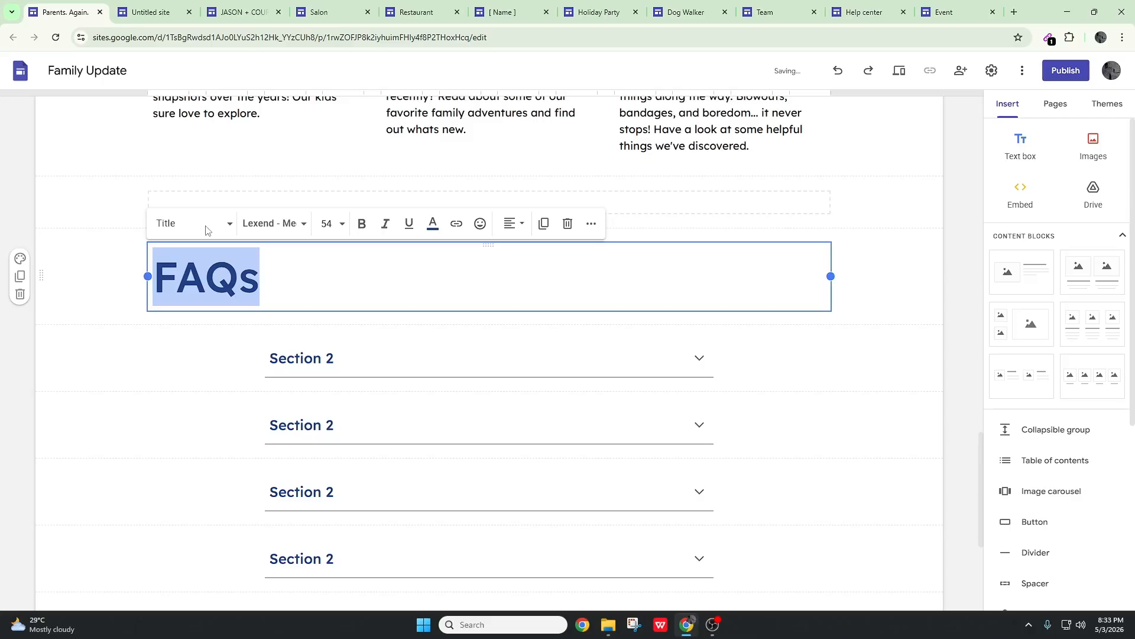
left_click(205, 229)
left_click(203, 312)
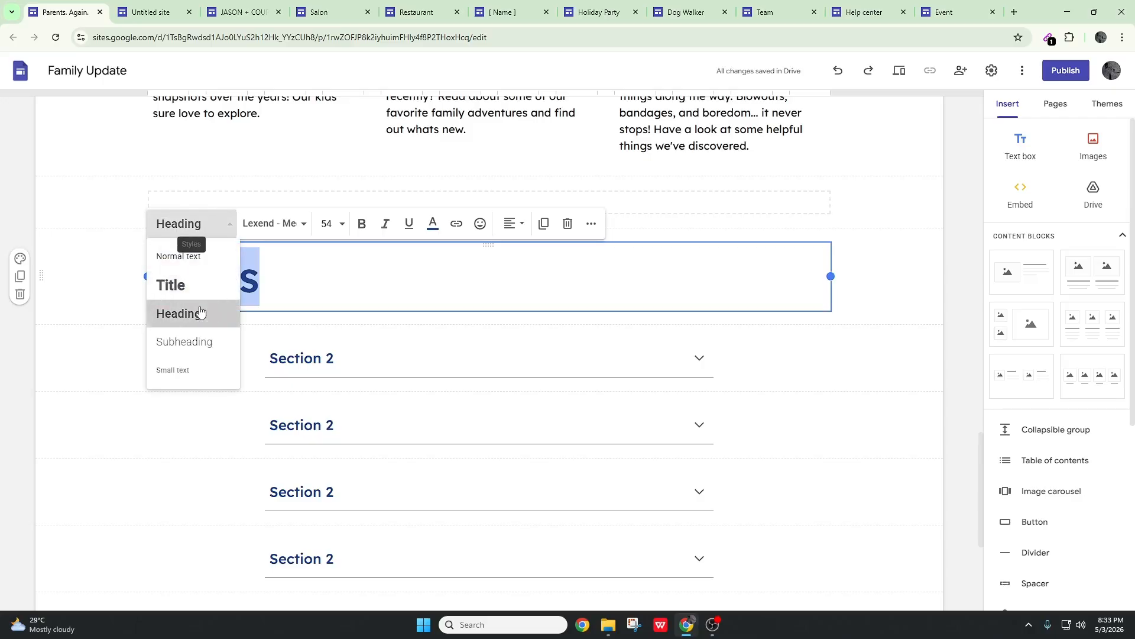
Try the Subheading and Small text styles on the FAQs text
left_click(225, 229)
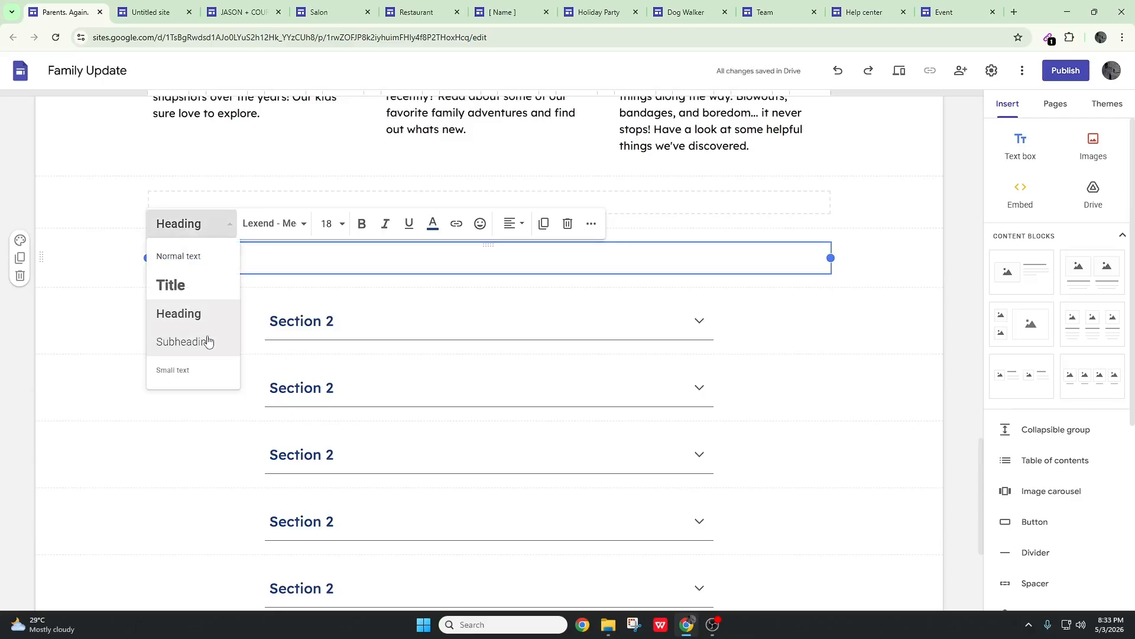
left_click(205, 338)
left_click(222, 229)
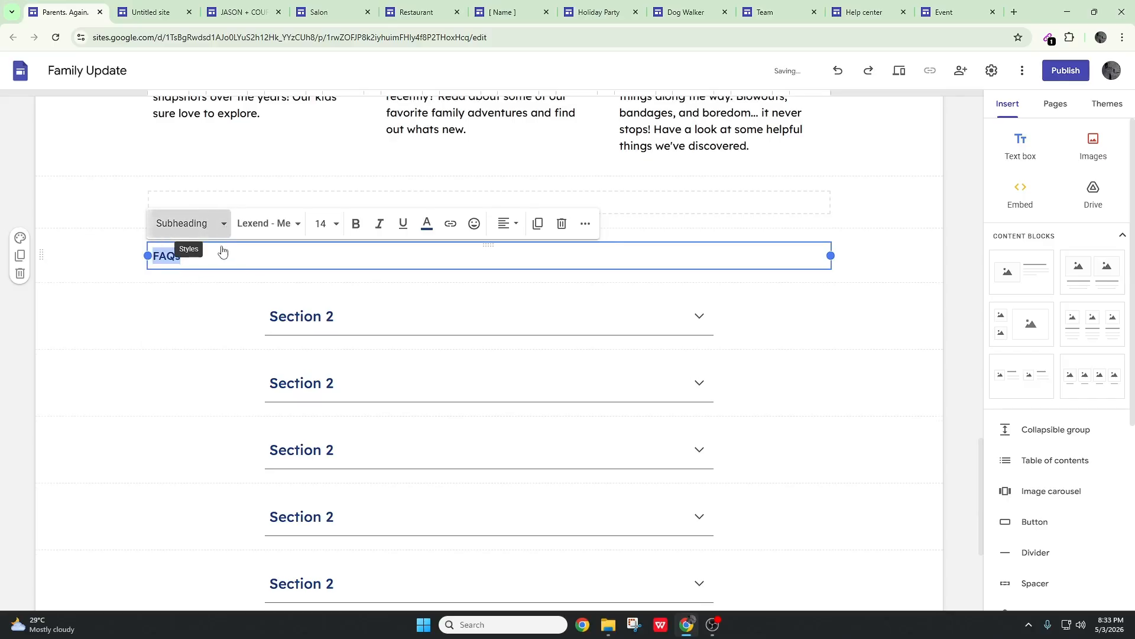
left_click(207, 225)
left_click(198, 370)
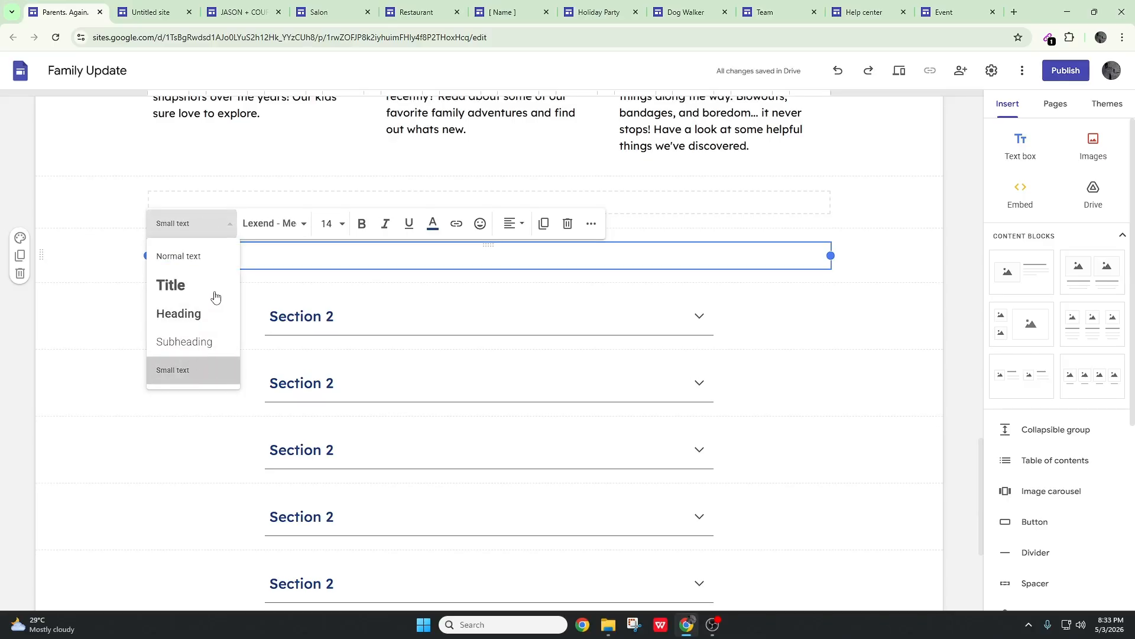
Set the FAQs text style to Title
left_click(216, 234)
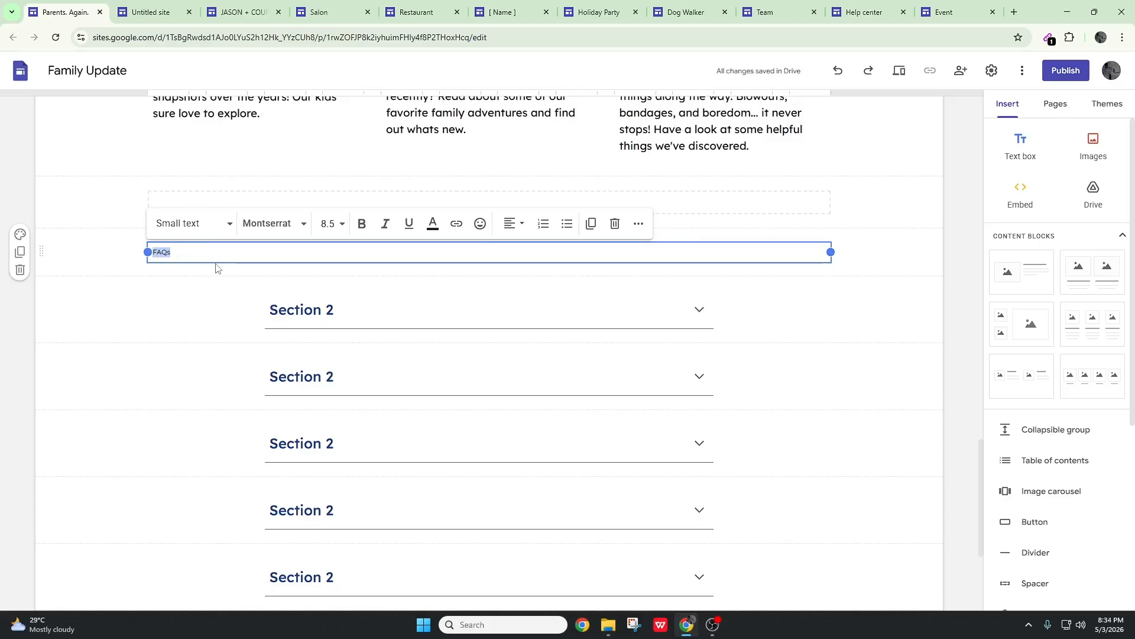
left_click(231, 230)
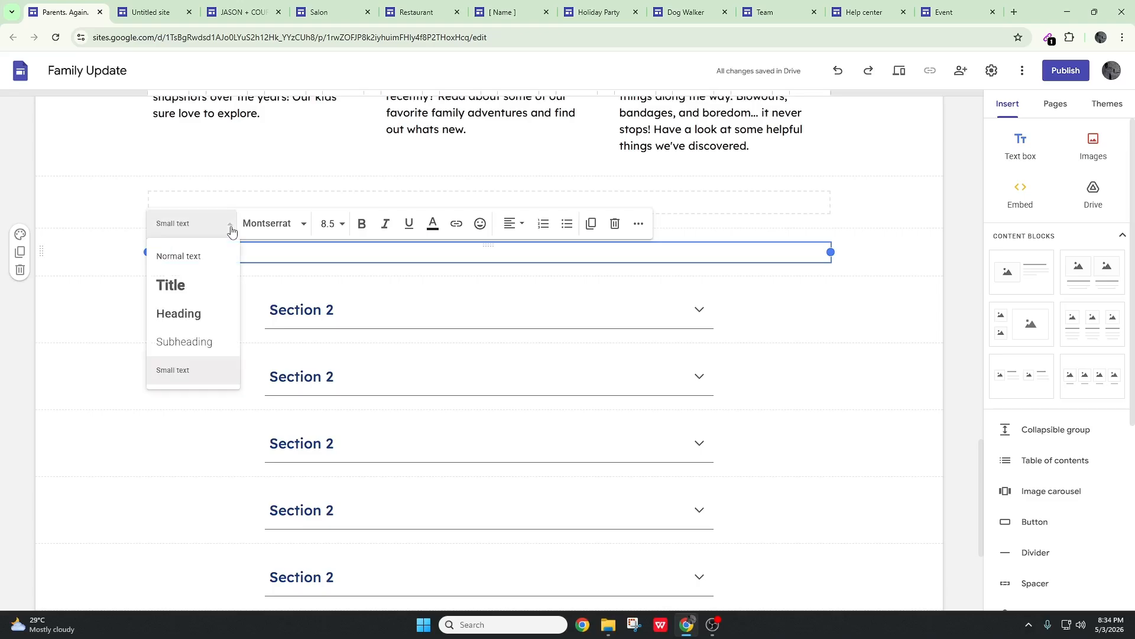
left_click(210, 287)
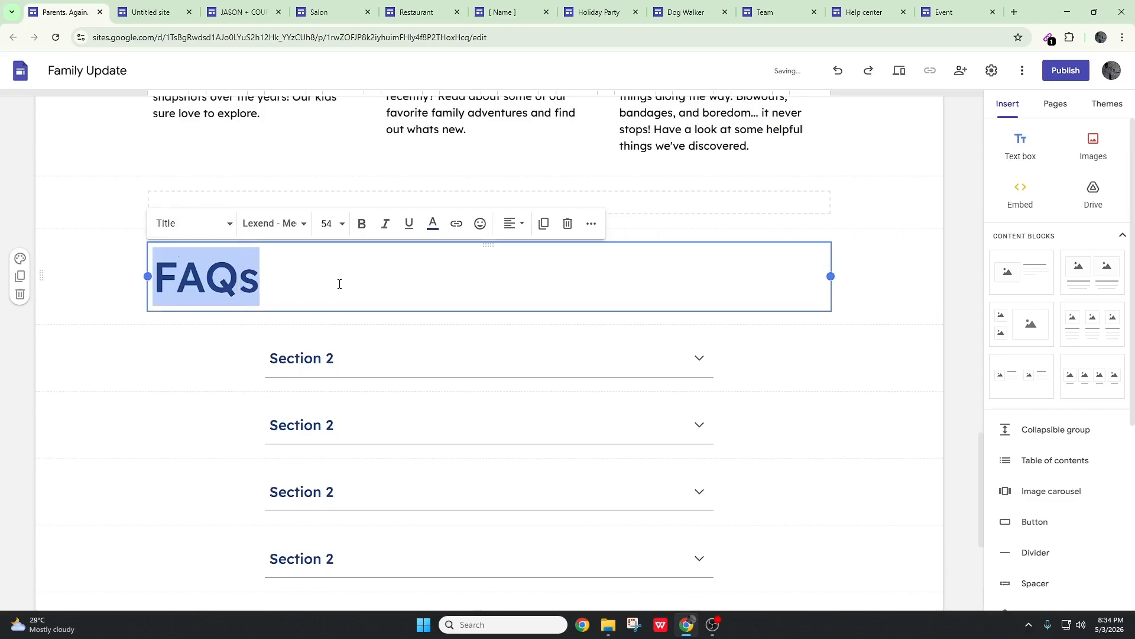
left_click(892, 324)
Copy the mailing-list subscription banner from the Team site and paste it below the "Two Kids. One Wild Time." section on the Family Update page
scroll(898, 340, "down", 4)
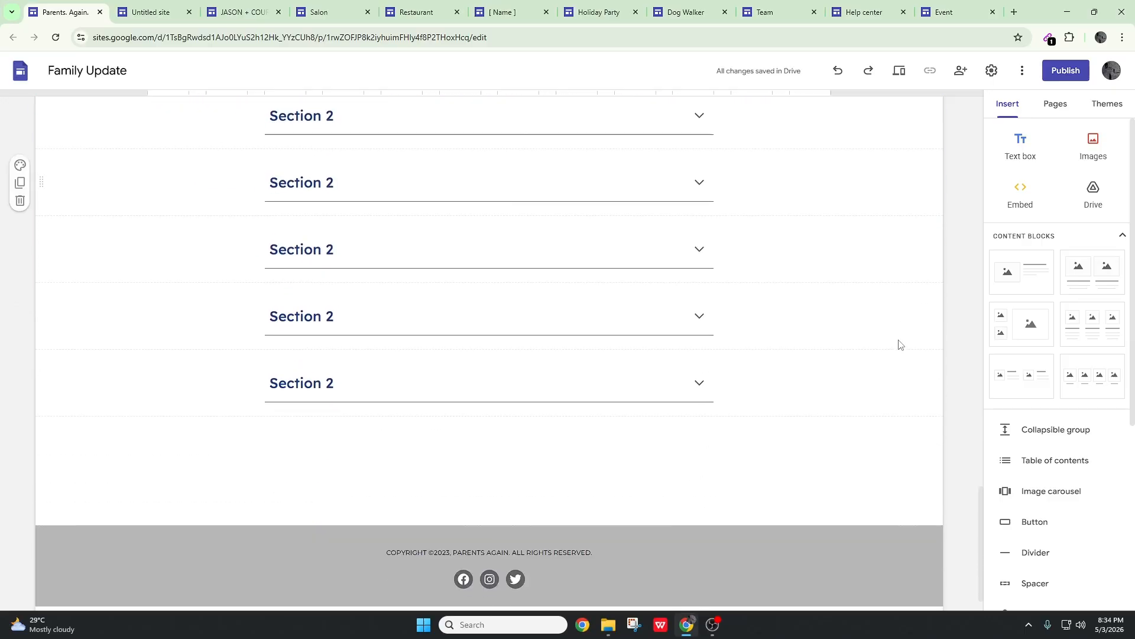
scroll(899, 343, "up", 3)
scroll(899, 345, "up", 8)
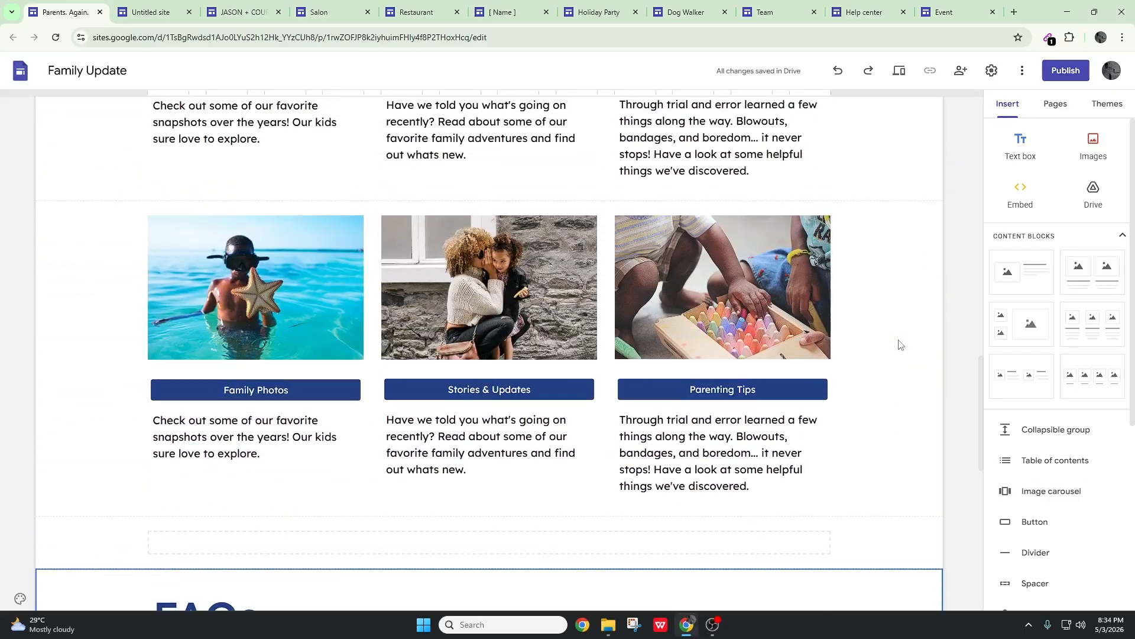
scroll(891, 333, "up", 5)
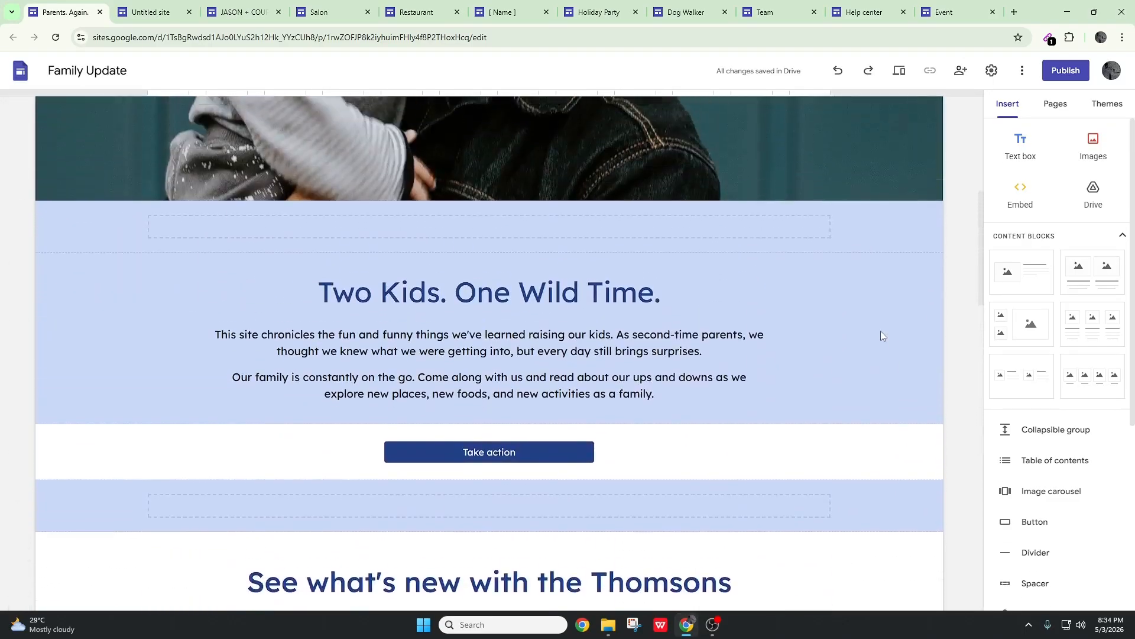
left_click(769, 12)
scroll(834, 347, "down", 11)
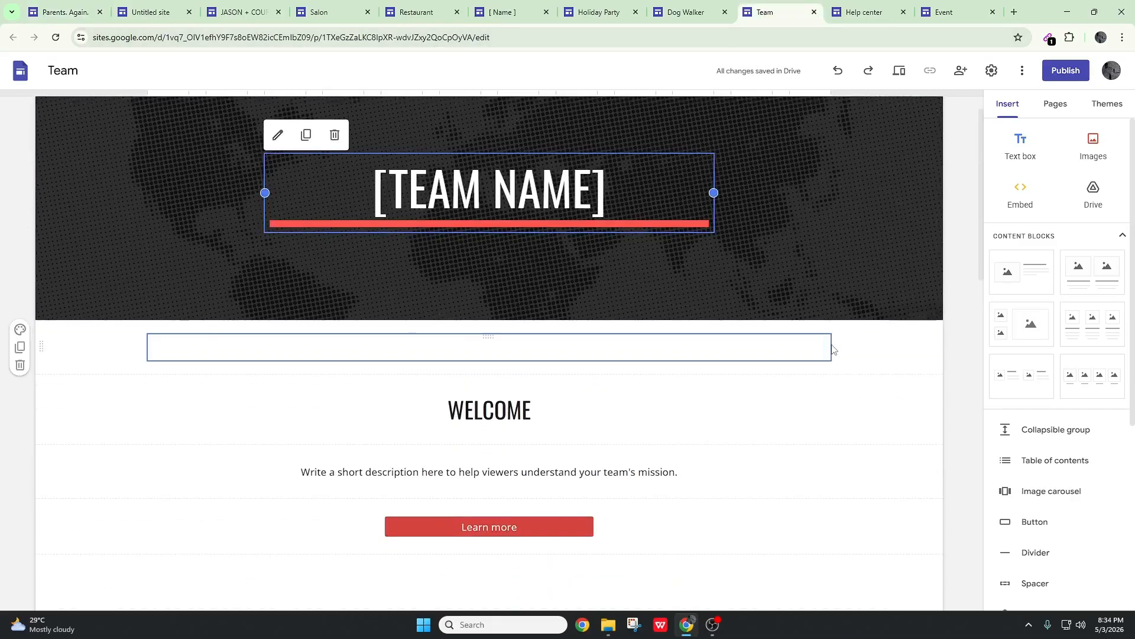
scroll(834, 347, "up", 5)
scroll(835, 347, "down", 10)
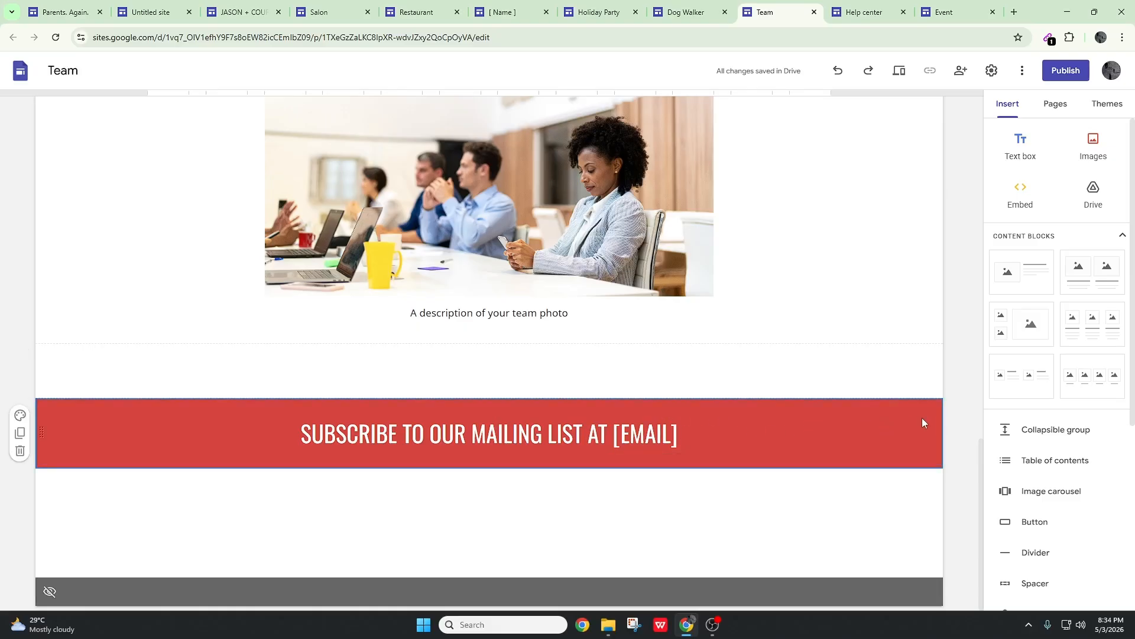
left_click(59, 4)
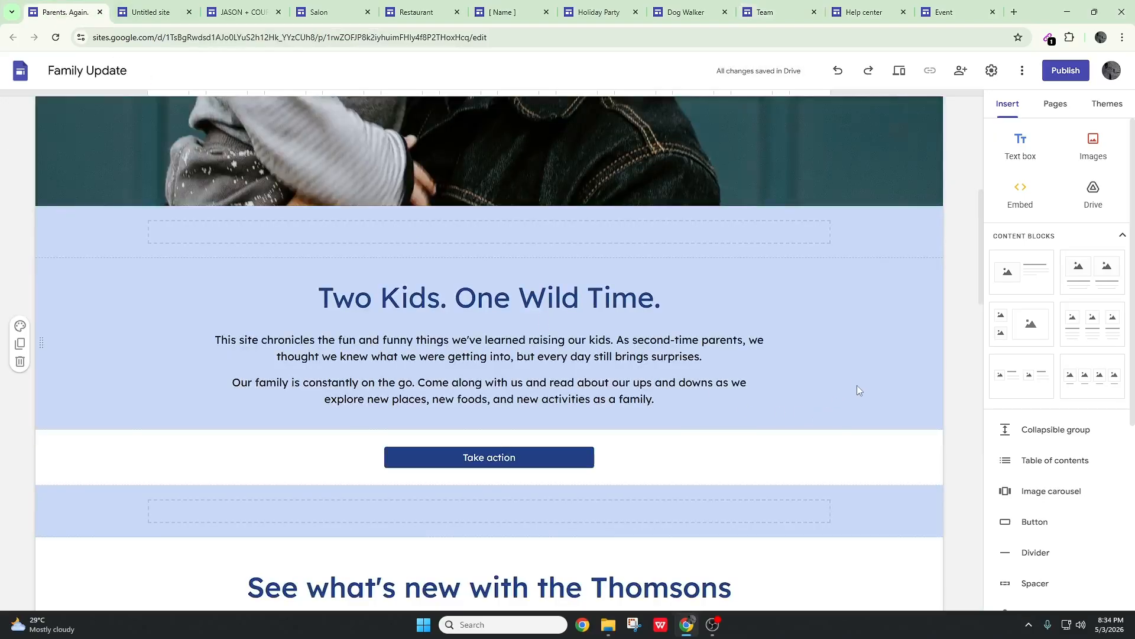
key("ctrl+z")
scroll(867, 338, "down", 3)
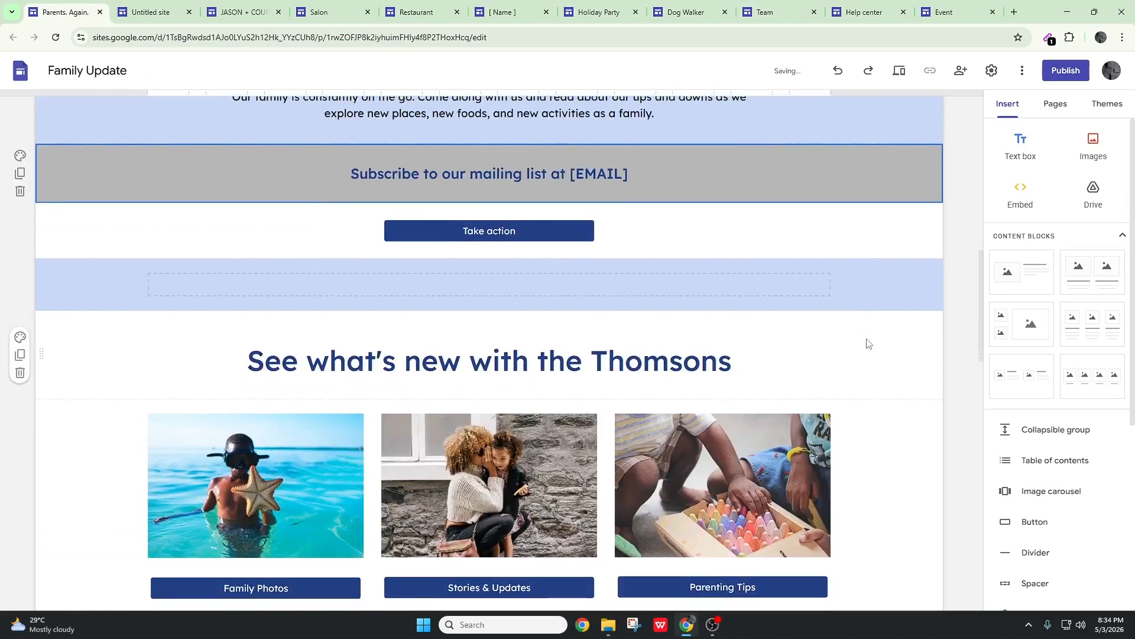
Close the Team site's tab
scroll(867, 338, "up", 3)
scroll(867, 338, "up", 3)
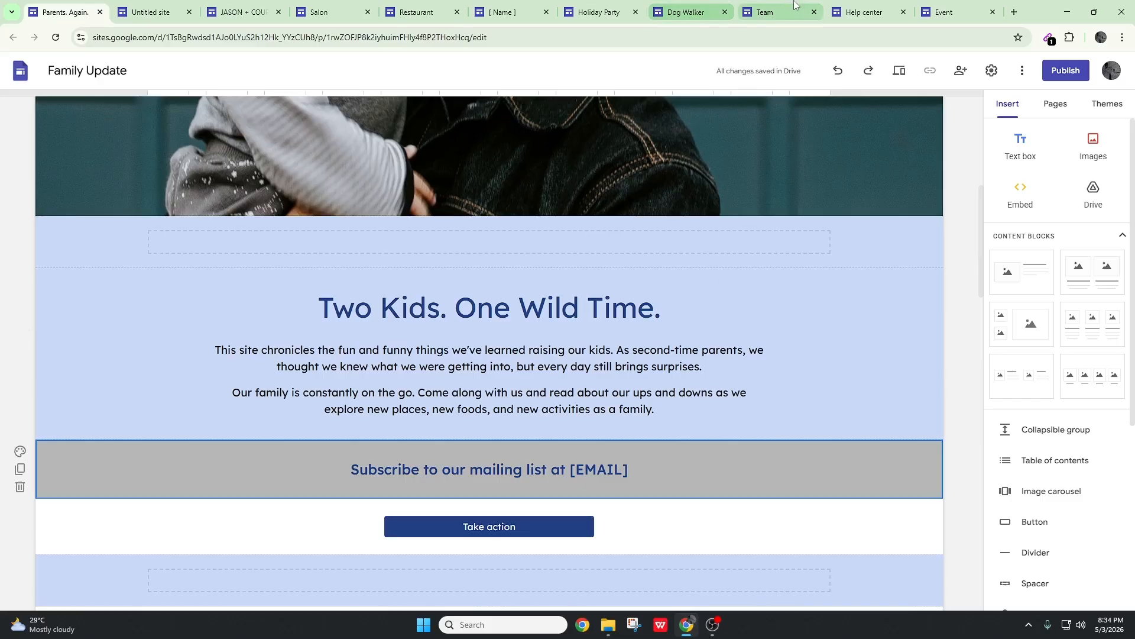
left_click(809, 19)
left_click(813, 13)
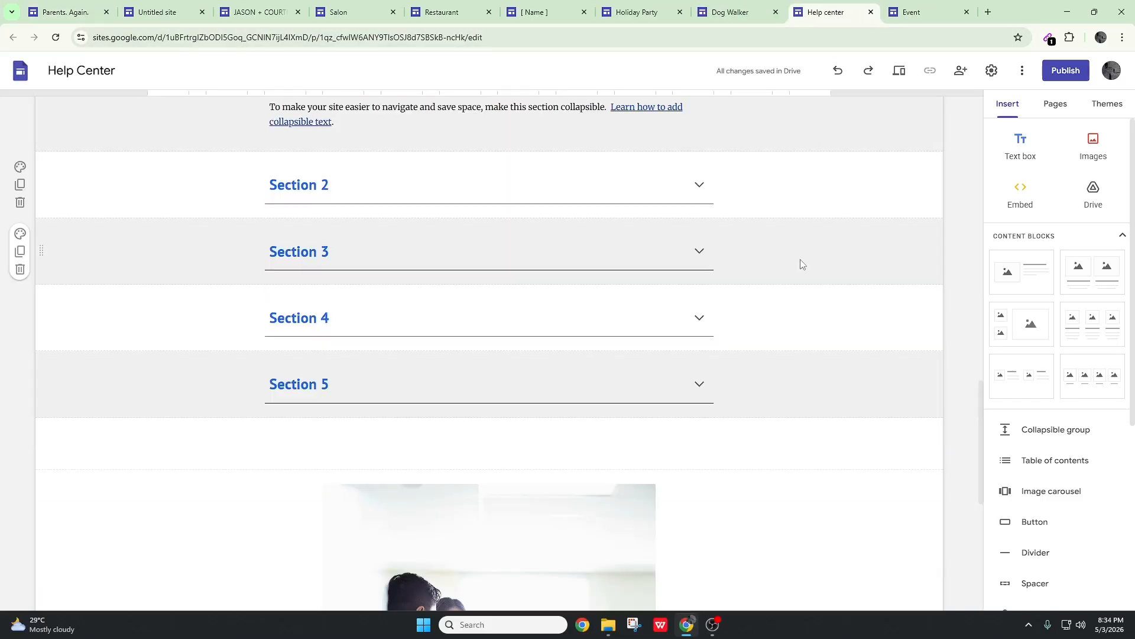
Examine the lower part of the Help Center site for reusable sections and compare it with the Family Update page
scroll(800, 262, "down", 5)
scroll(804, 263, "up", 10)
scroll(806, 264, "down", 10)
scroll(540, 418, "down", 3)
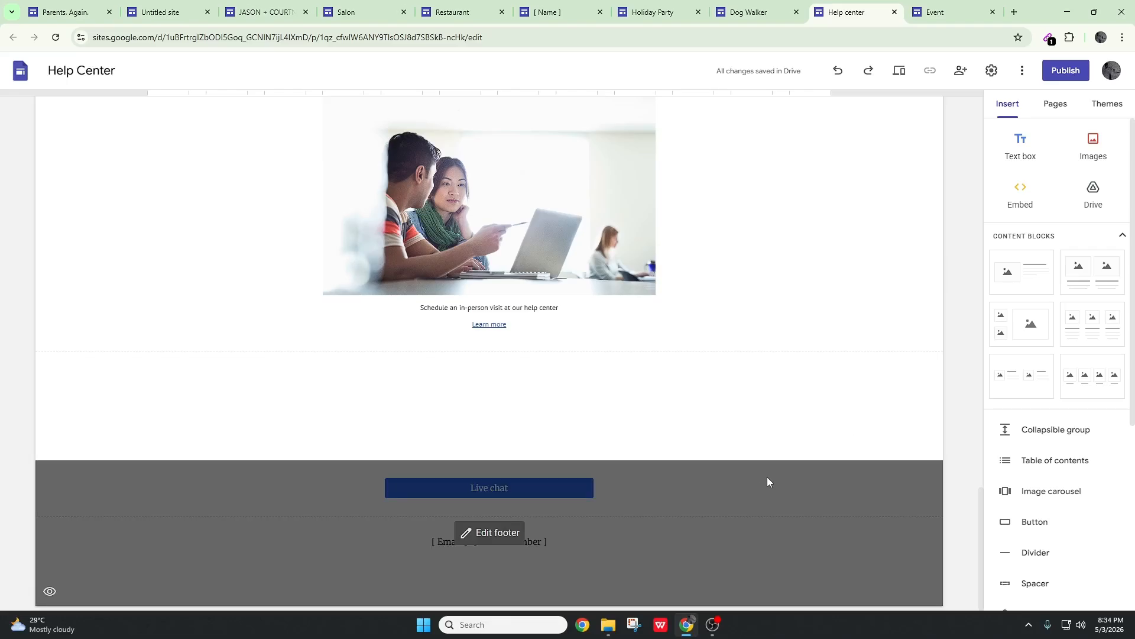
scroll(856, 451, "up", 5)
left_click(53, 12)
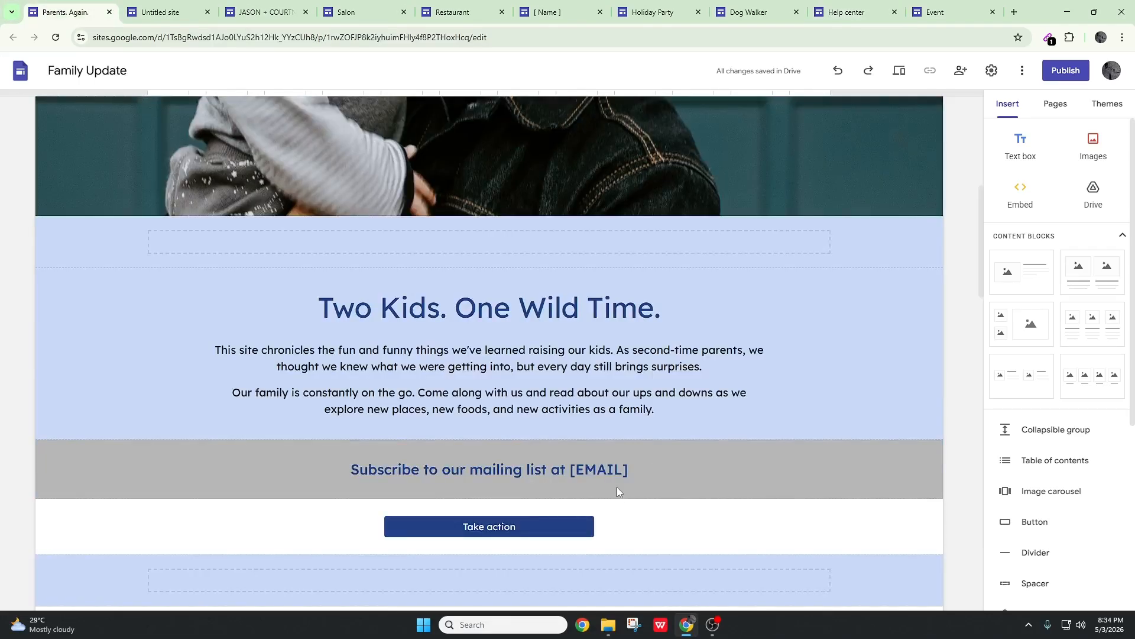
scroll(884, 376, "down", 15)
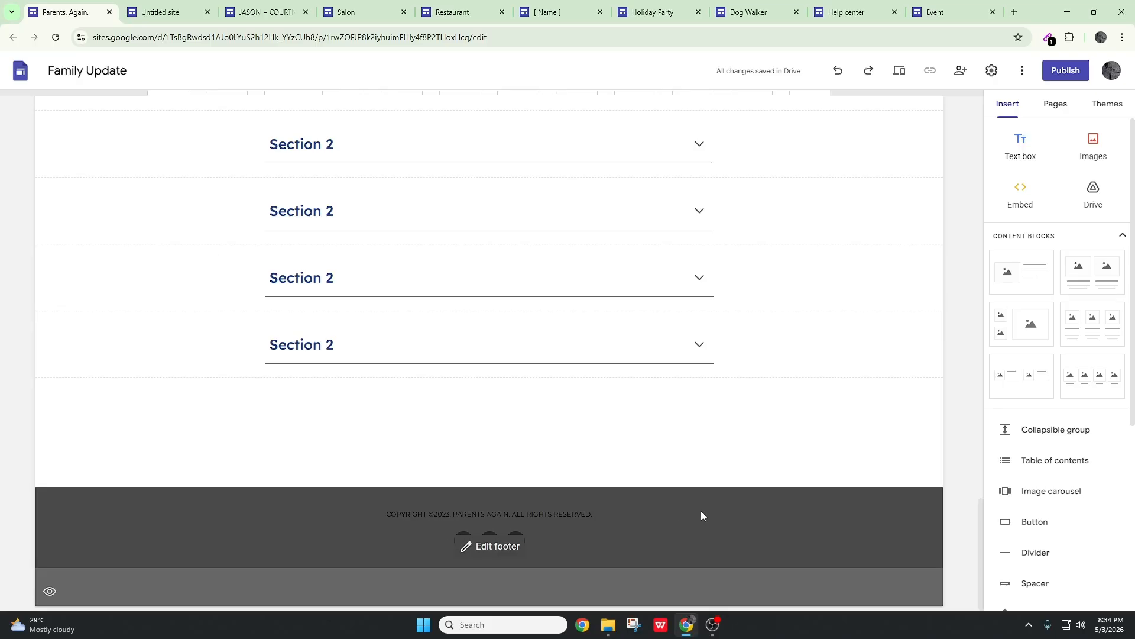
scroll(711, 508, "up", 20)
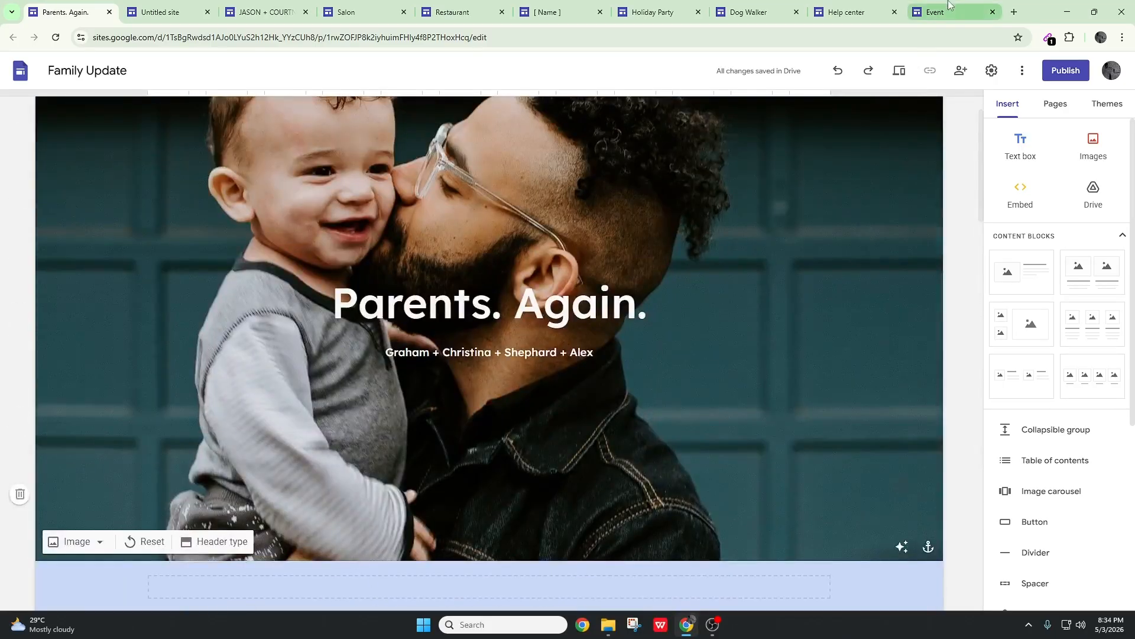
Look through the Event site for reusable sections, and close the Event and Help Center tabs
left_click(946, 11)
scroll(850, 298, "down", 20)
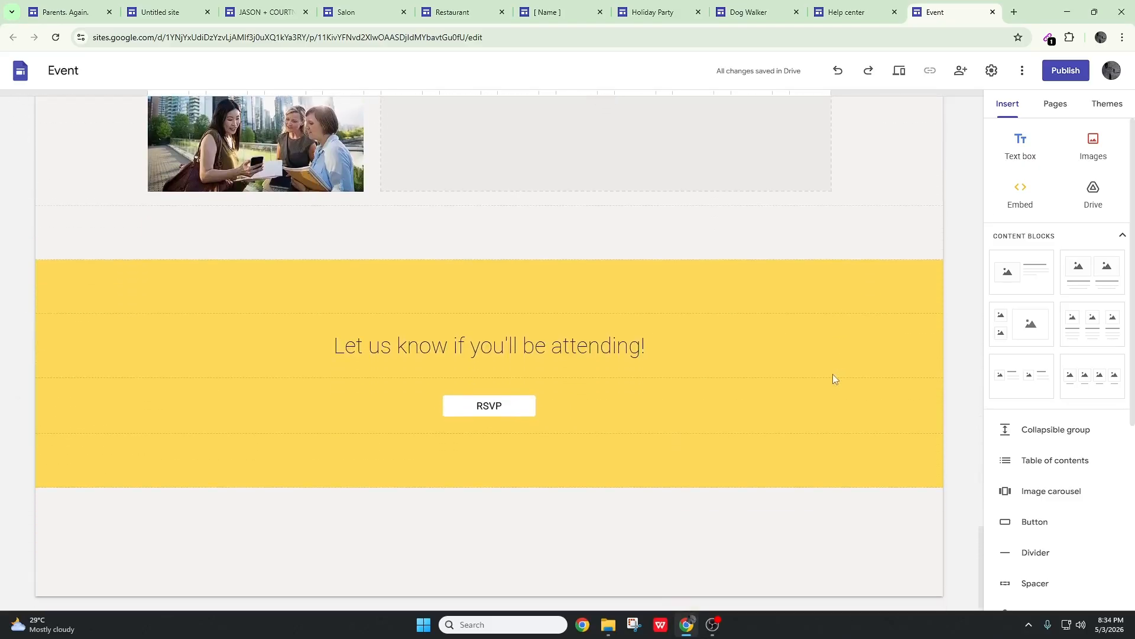
scroll(833, 379, "up", 10)
scroll(828, 381, "up", 15)
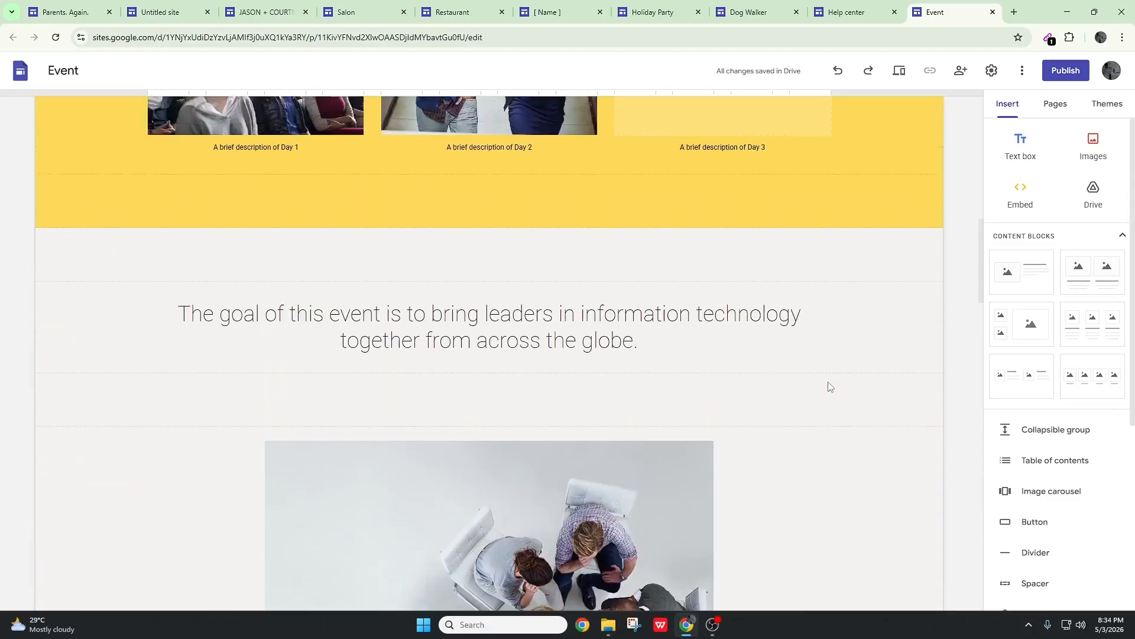
left_click(993, 13)
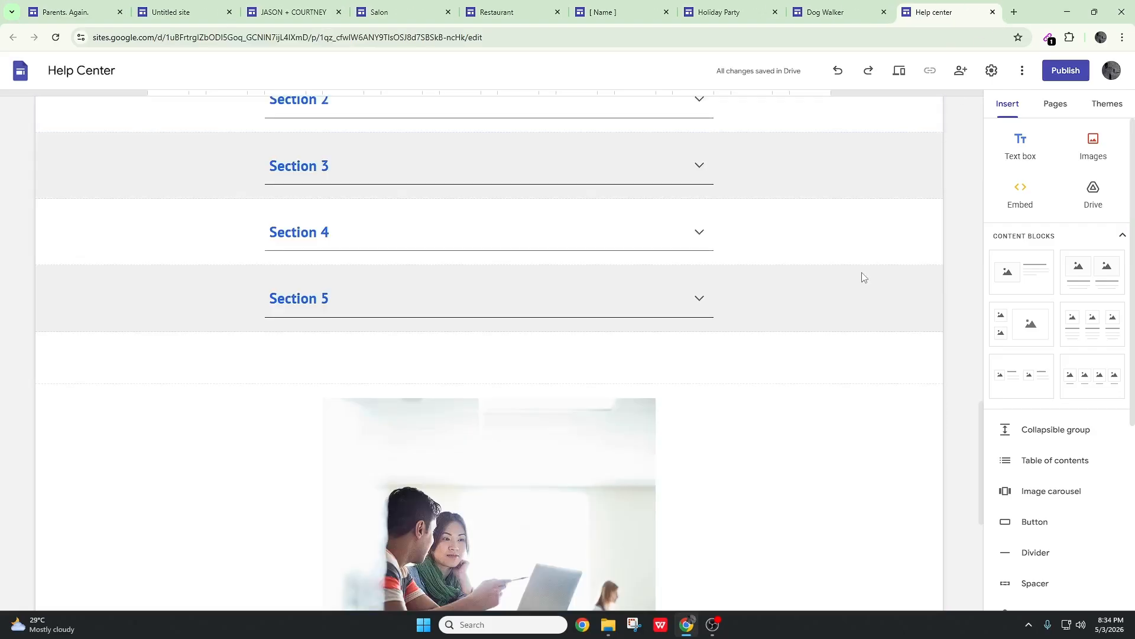
left_click(994, 12)
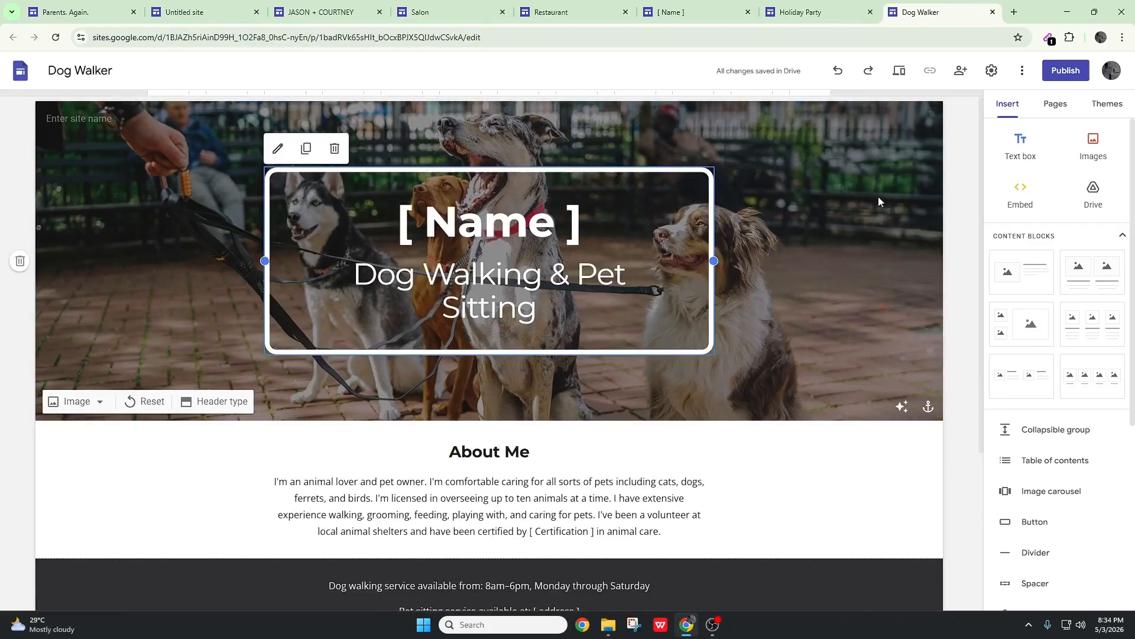
Look through the Dog Walker site and close its tab
scroll(722, 278, "down", 4)
scroll(676, 485, "up", 5)
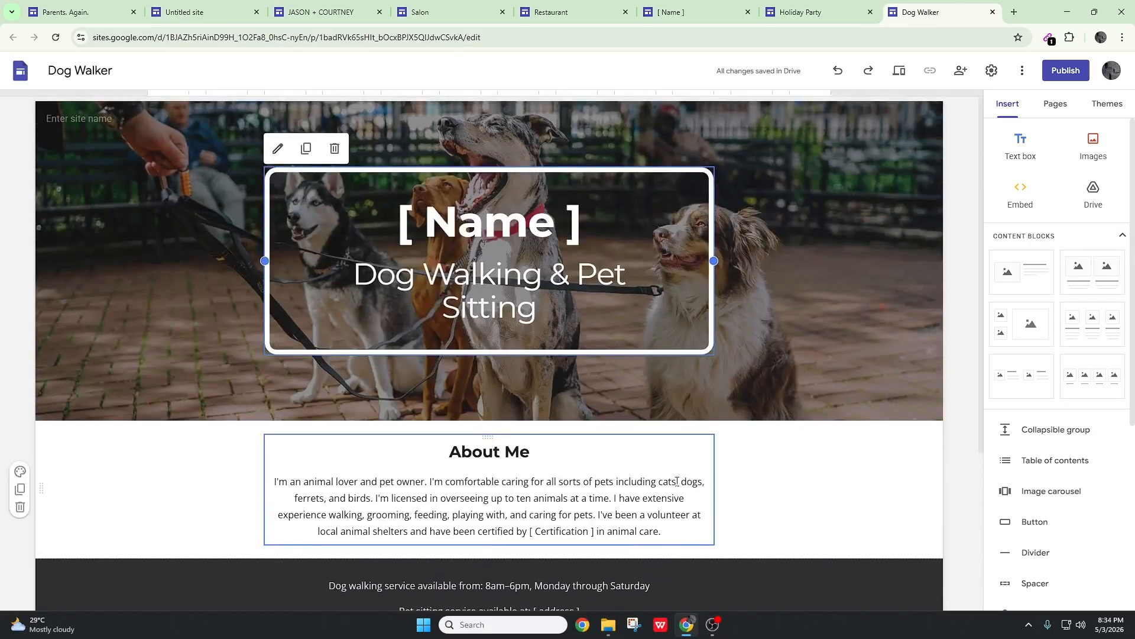
left_click(994, 13)
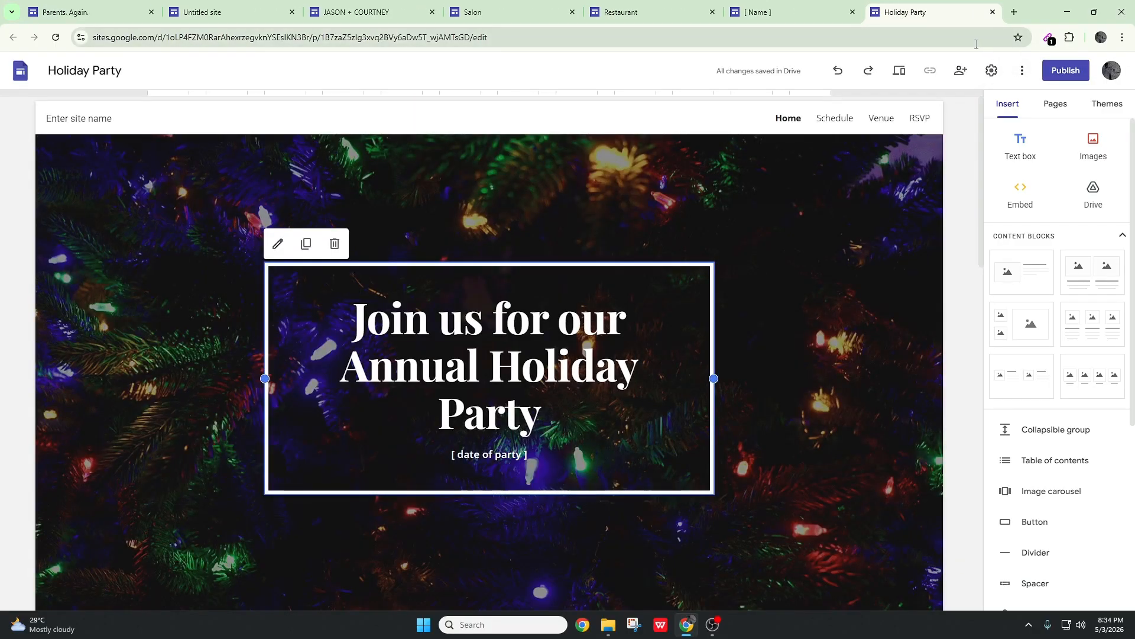
Look through the Holiday Party site's event details and close its tab
scroll(1059, 355, "down", 5)
scroll(863, 296, "down", 10)
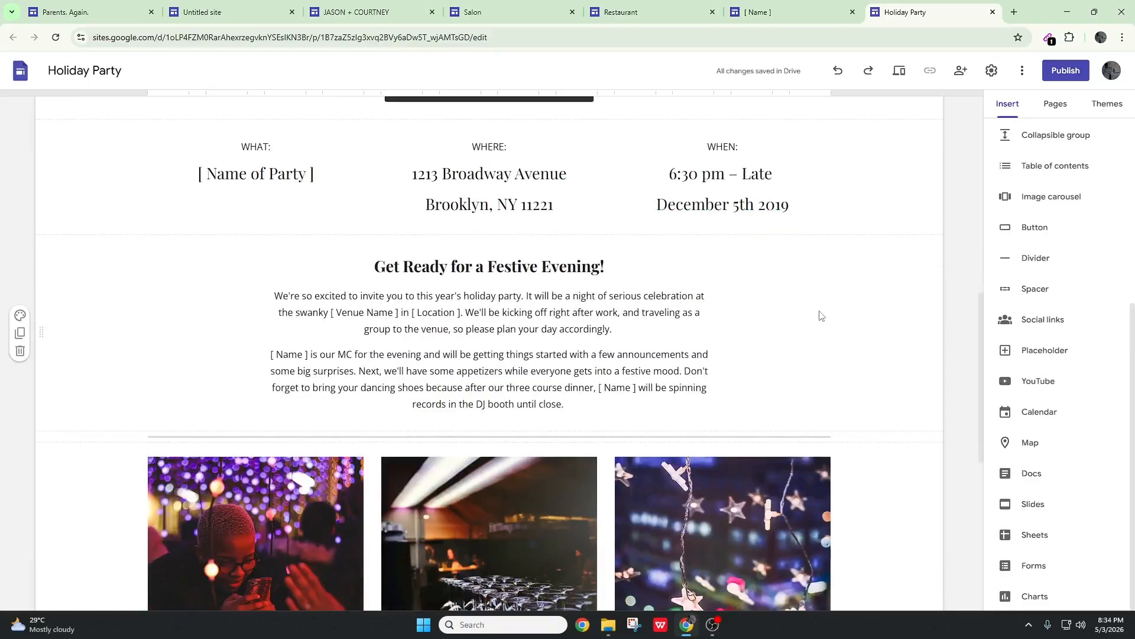
scroll(813, 305, "up", 2)
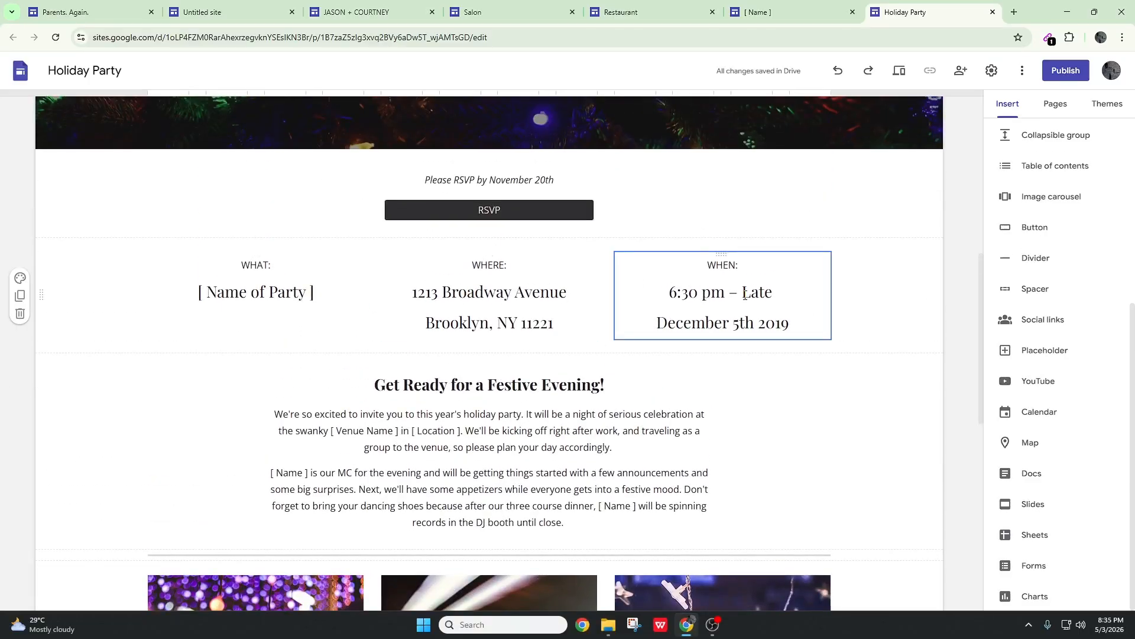
scroll(745, 295, "down", 9)
scroll(890, 261, "up", 12)
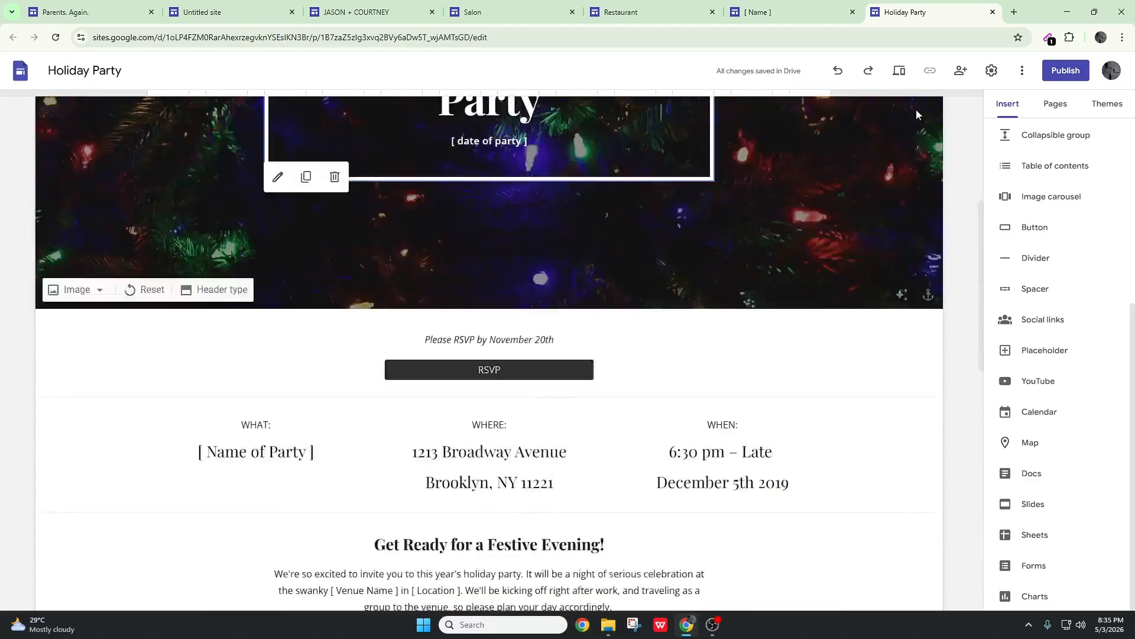
left_click(993, 11)
Copy the Portraits and Studio image section from the Photo Portfolio site and paste it twice above the mailing-list banner on the Family Update page
scroll(778, 407, "down", 14)
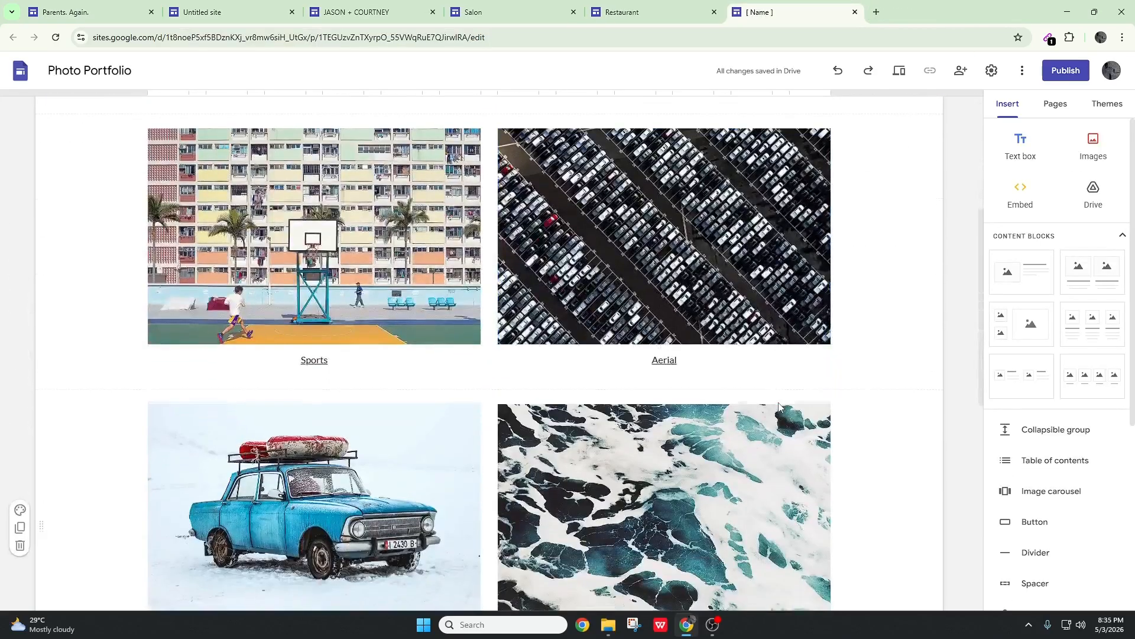
scroll(776, 406, "up", 4)
scroll(755, 450, "up", 10)
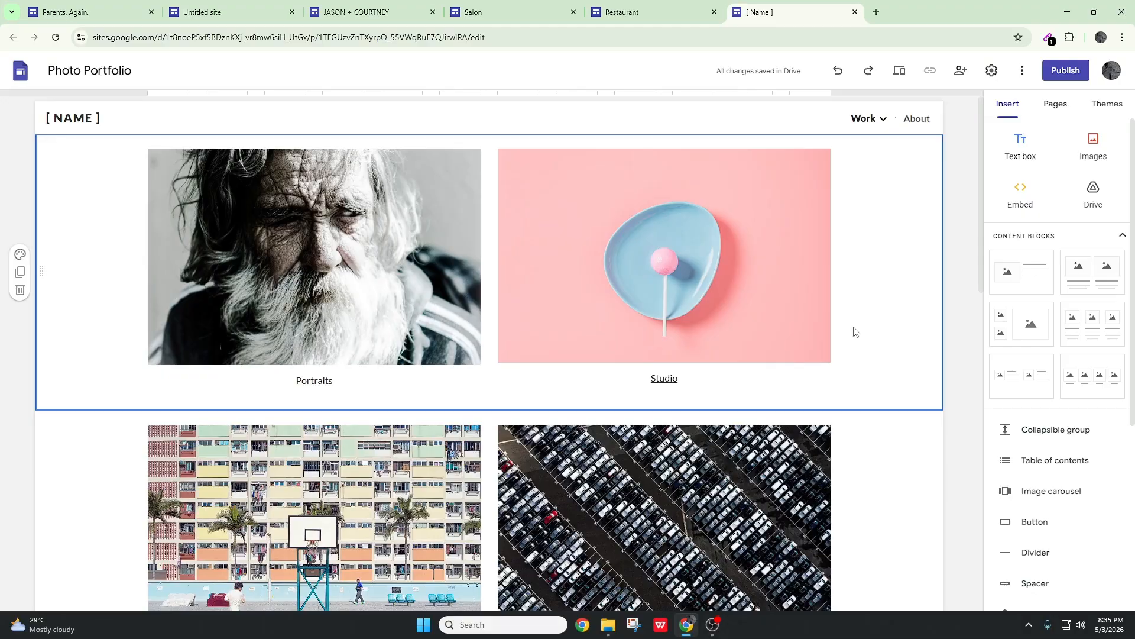
key("ctrl+1")
scroll(765, 422, "down", 7)
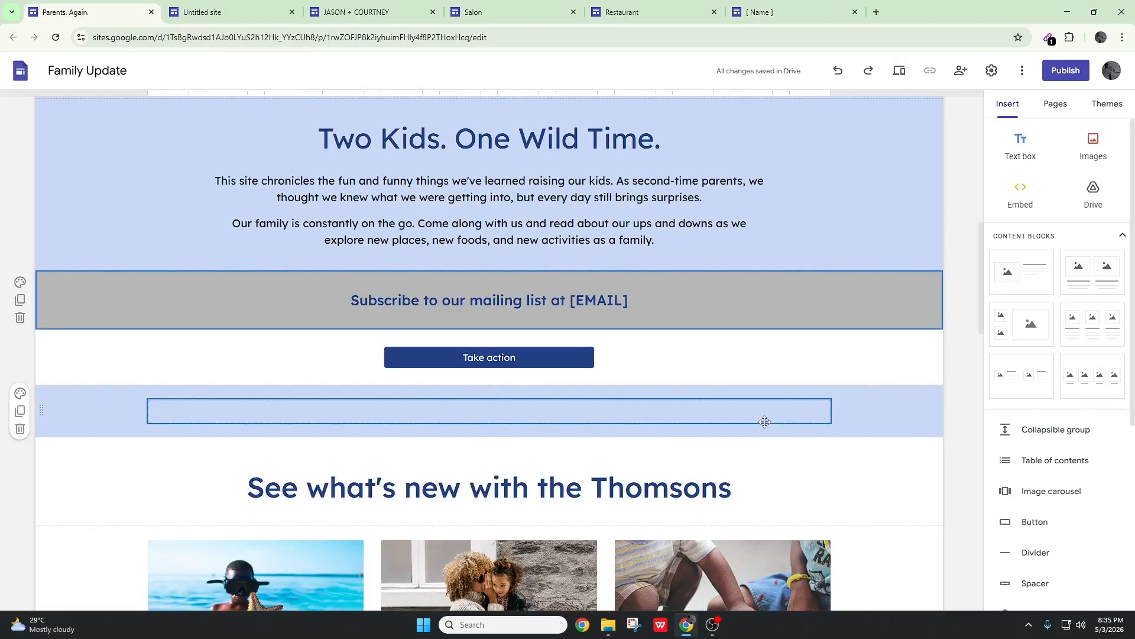
scroll(769, 414, "up", 4)
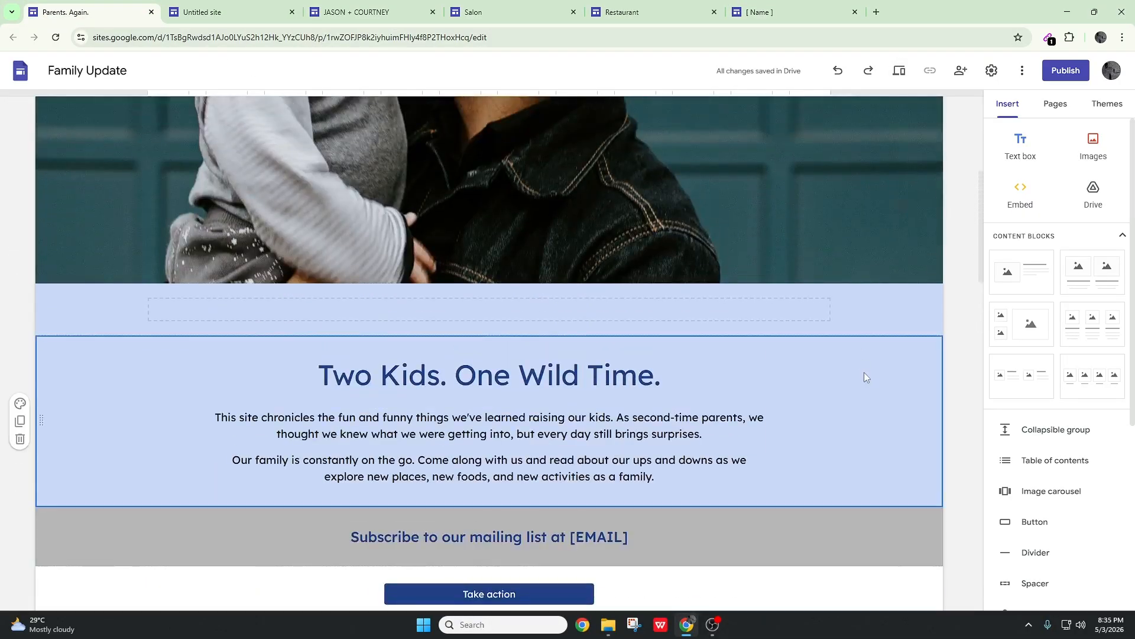
key("ctrl+v")
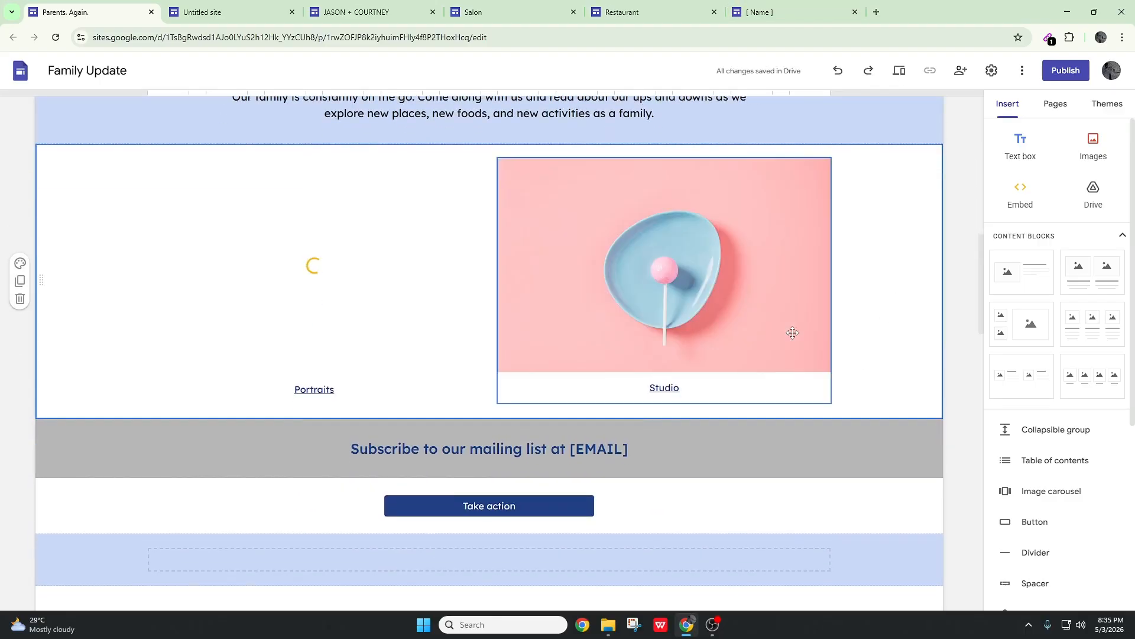
key("ctrl+v")
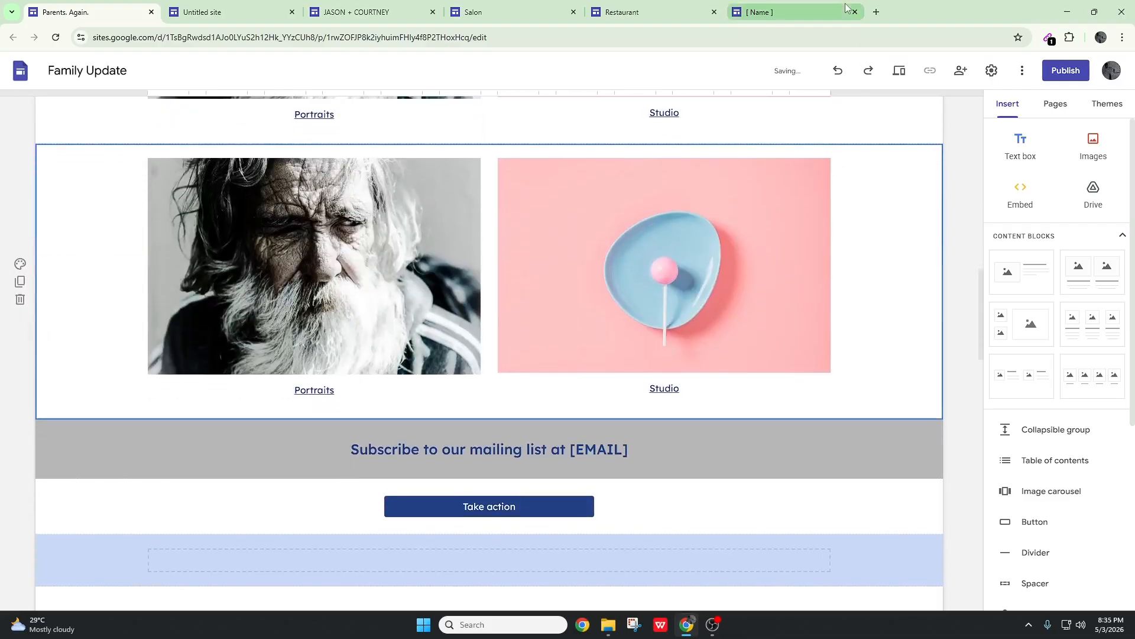
Close the Photo Portfolio tab, then look through the Restaurant site for reusable sections and close its tab
left_click(808, 15)
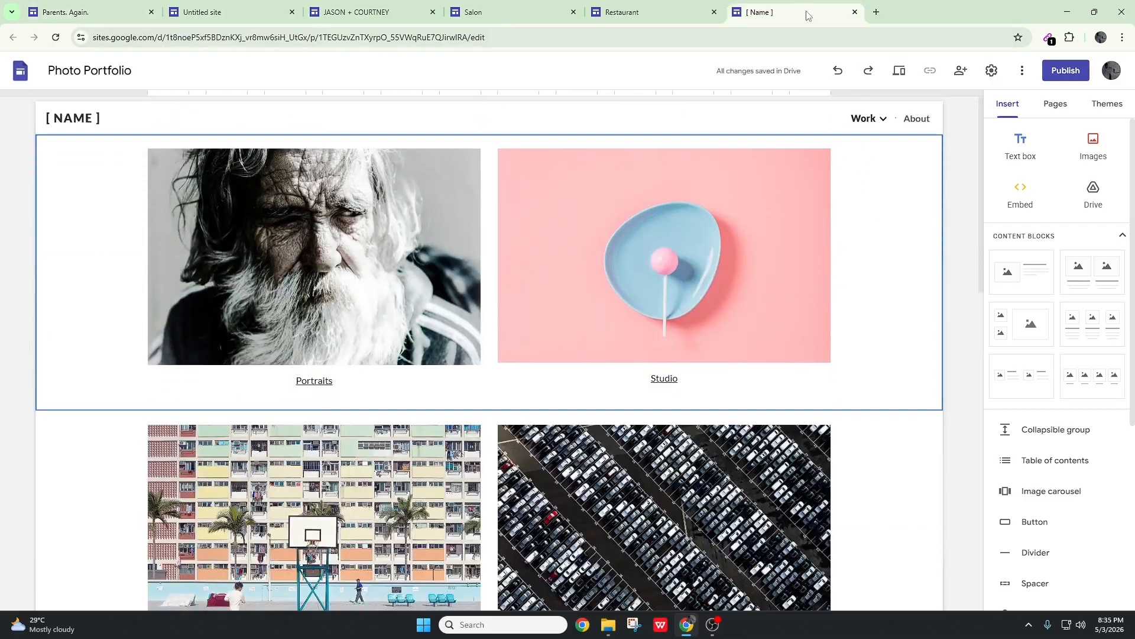
left_click(854, 13)
scroll(701, 394, "down", 10)
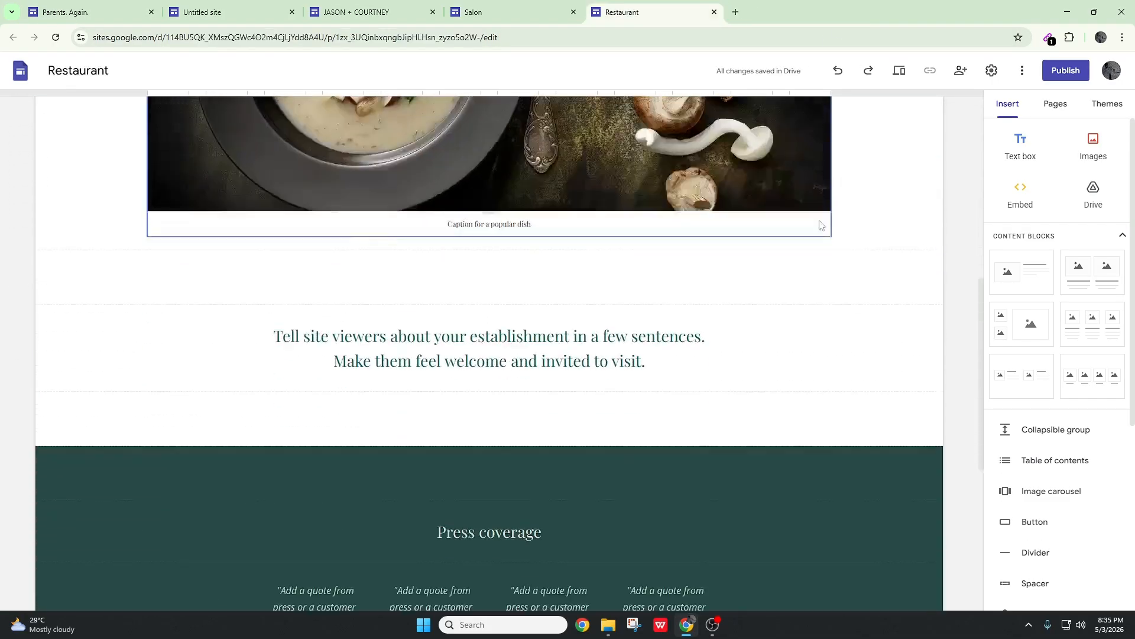
scroll(701, 389, "down", 3)
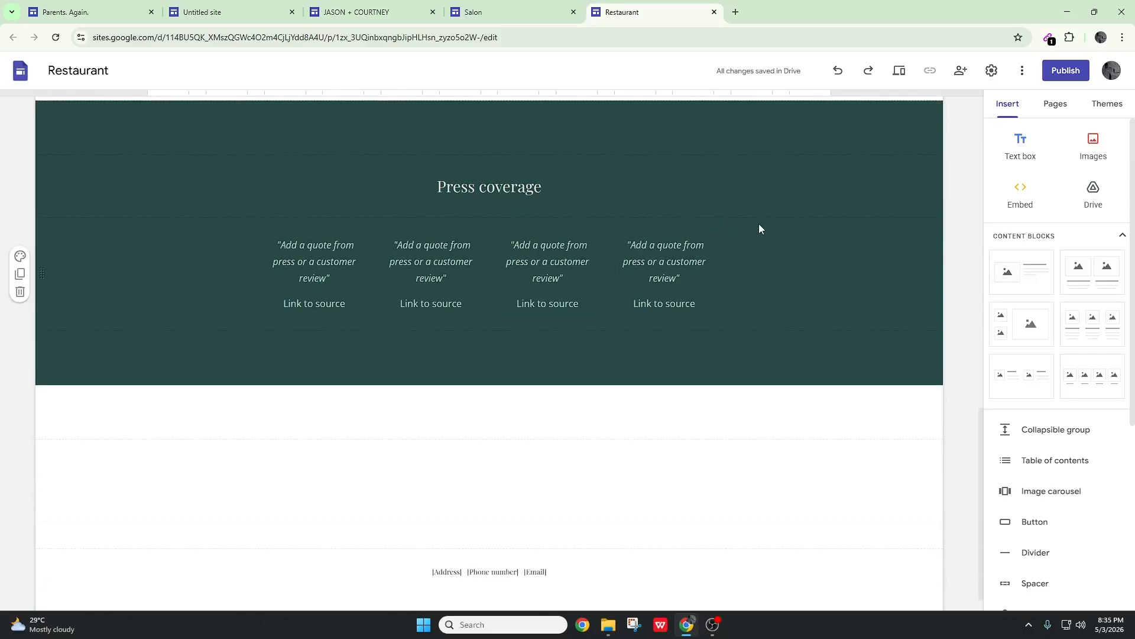
scroll(760, 229, "down", 1)
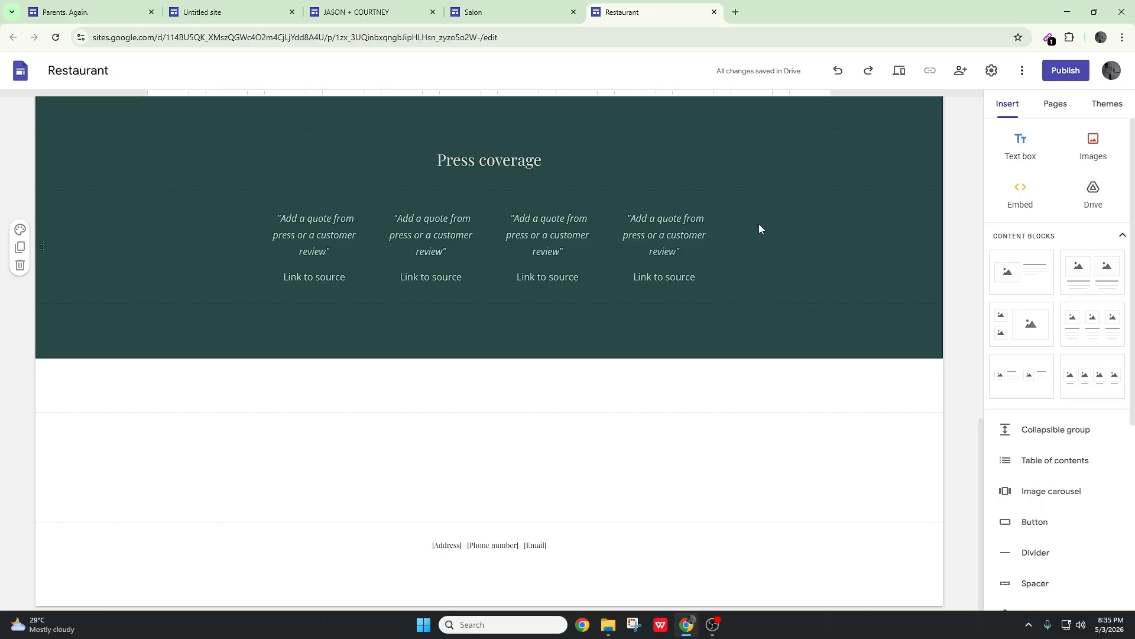
scroll(759, 229, "up", 15)
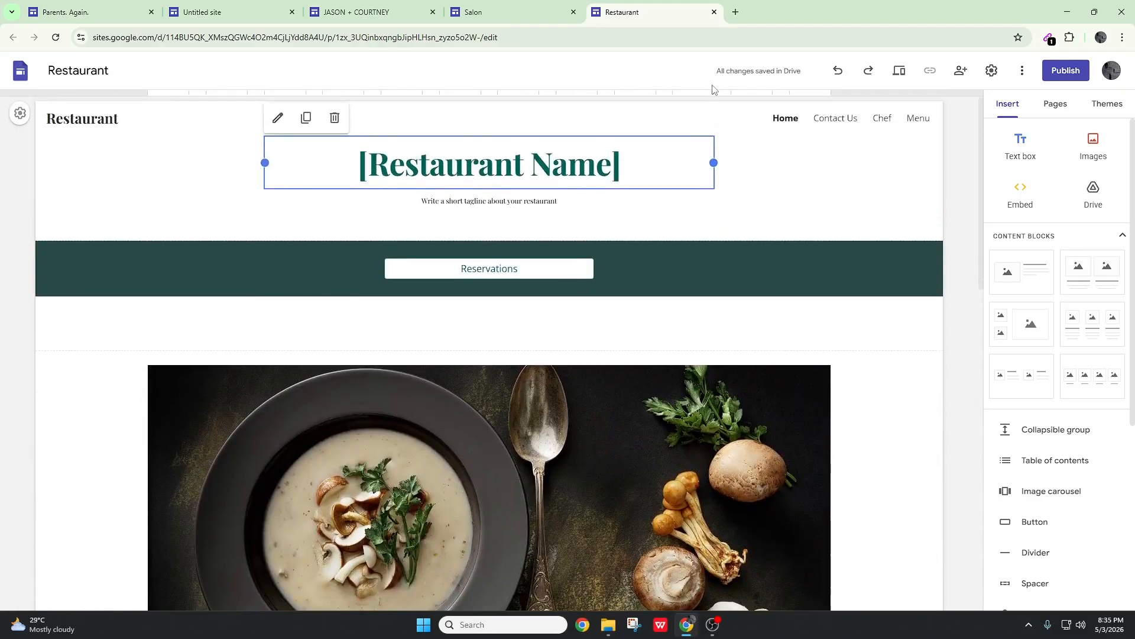
left_click(714, 12)
Look through the Salon and Wedding sites for reusable sections, and close their tabs along with the Untitled site tab
scroll(750, 369, "down", 5)
scroll(750, 369, "down", 5)
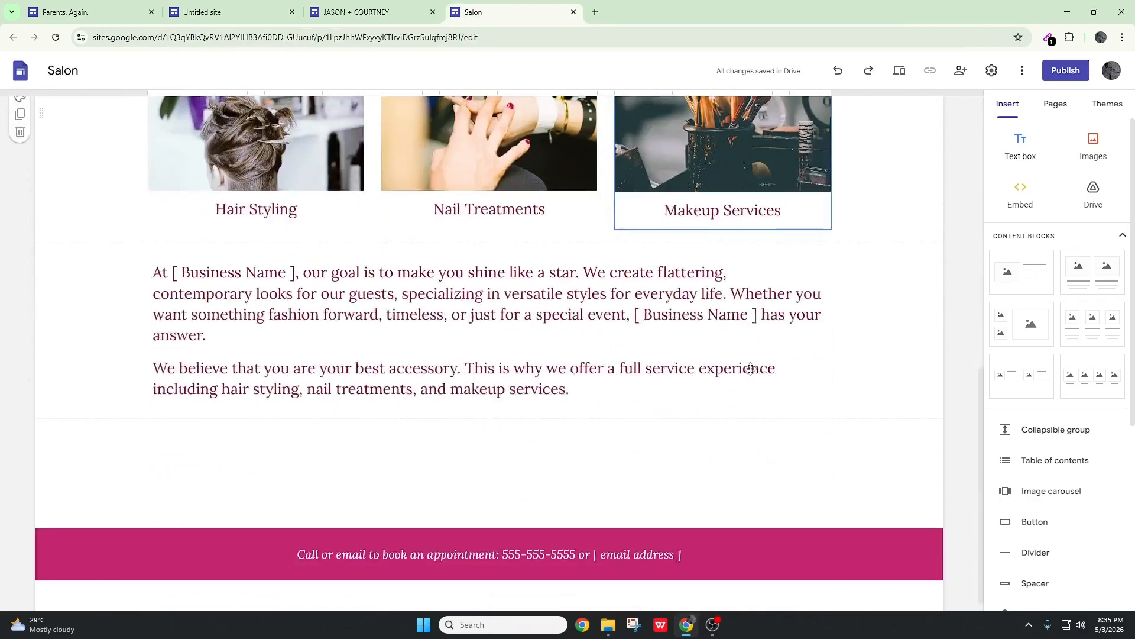
left_click(573, 12)
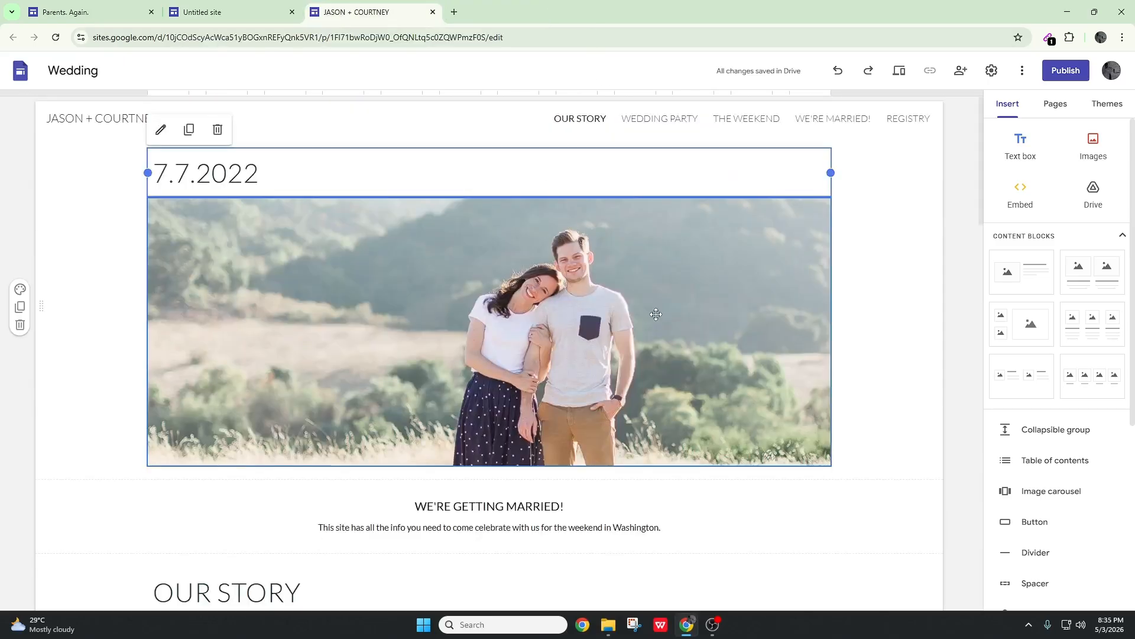
scroll(762, 392, "down", 15)
scroll(761, 392, "down", 9)
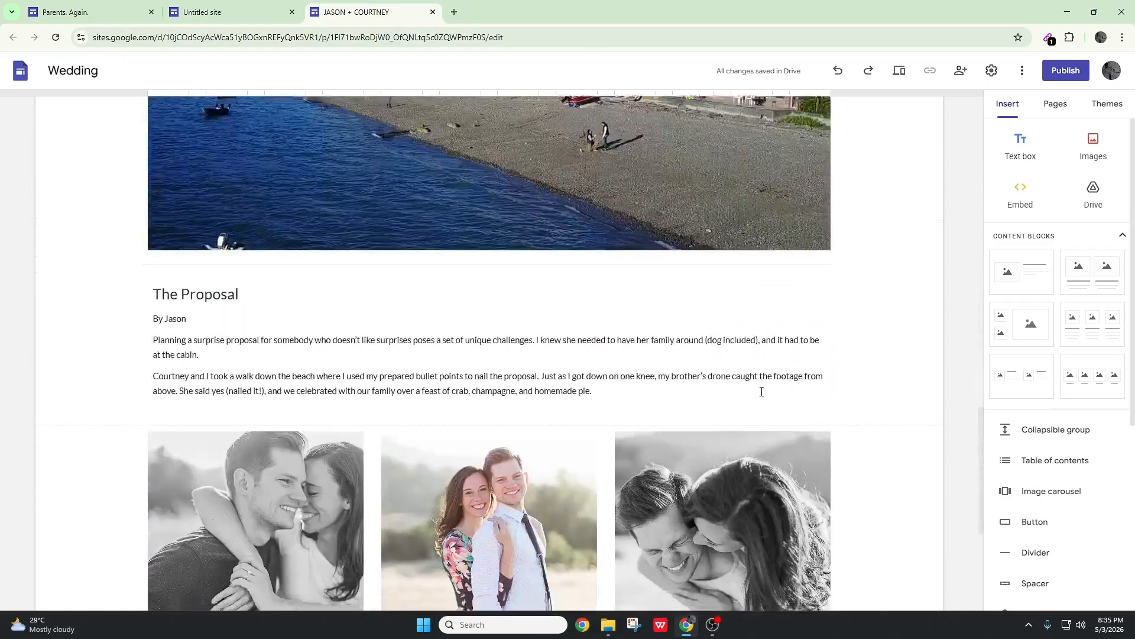
left_click(433, 12)
left_click(291, 13)
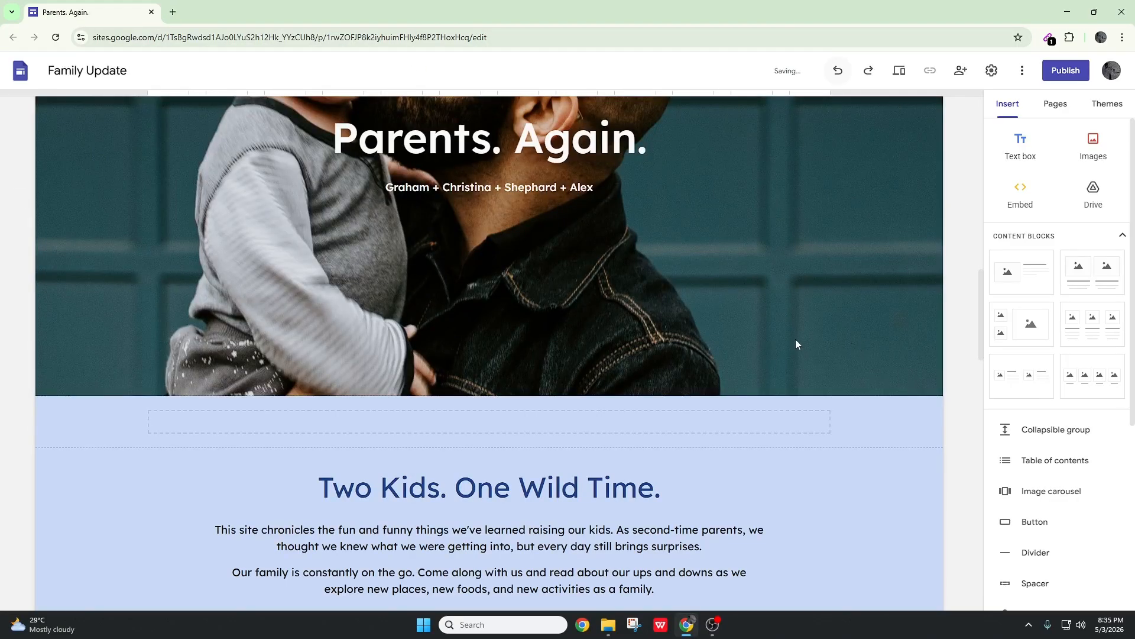
Replace the "See what's new" heading below the mailing-list banner with "NEW ARTICLES"
scroll(744, 329, "up", 4)
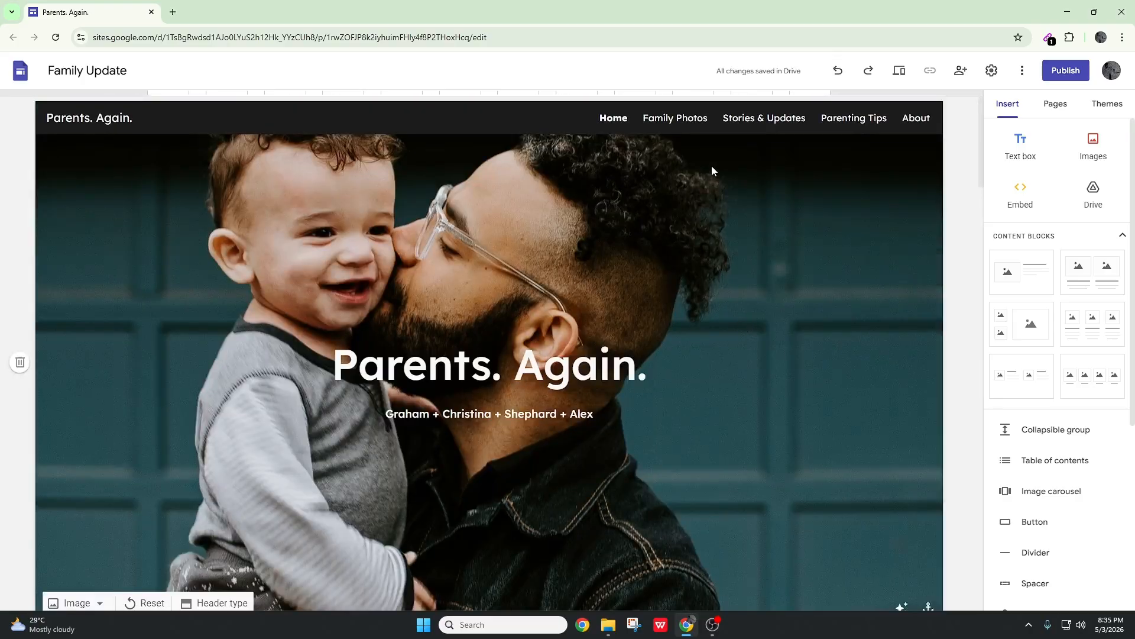
scroll(712, 170, "down", 4)
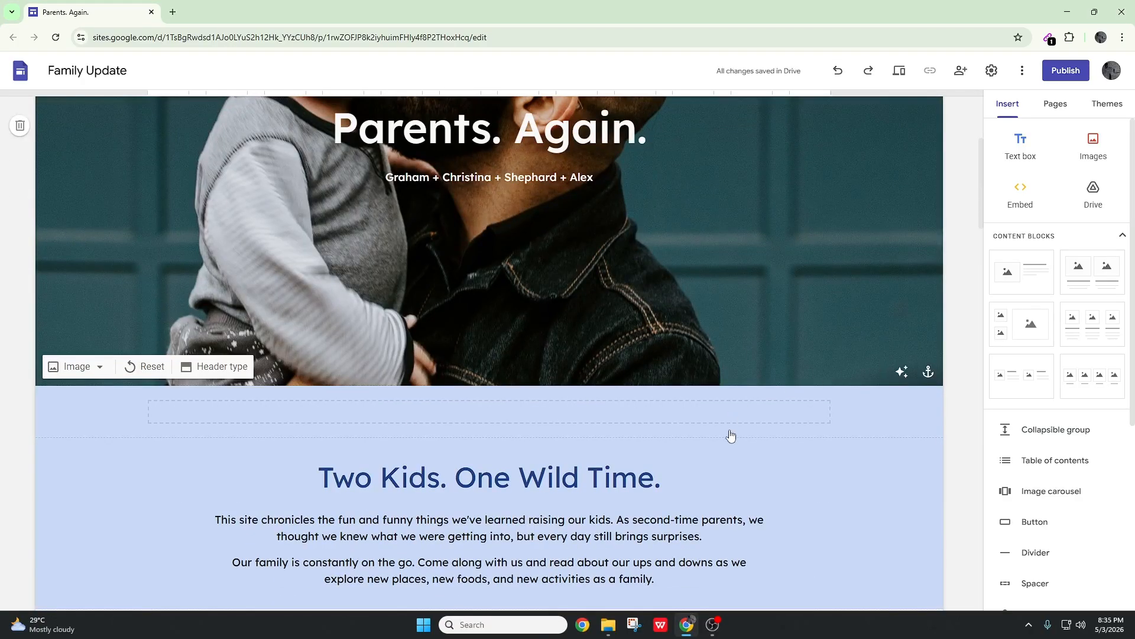
scroll(731, 436, "down", 20)
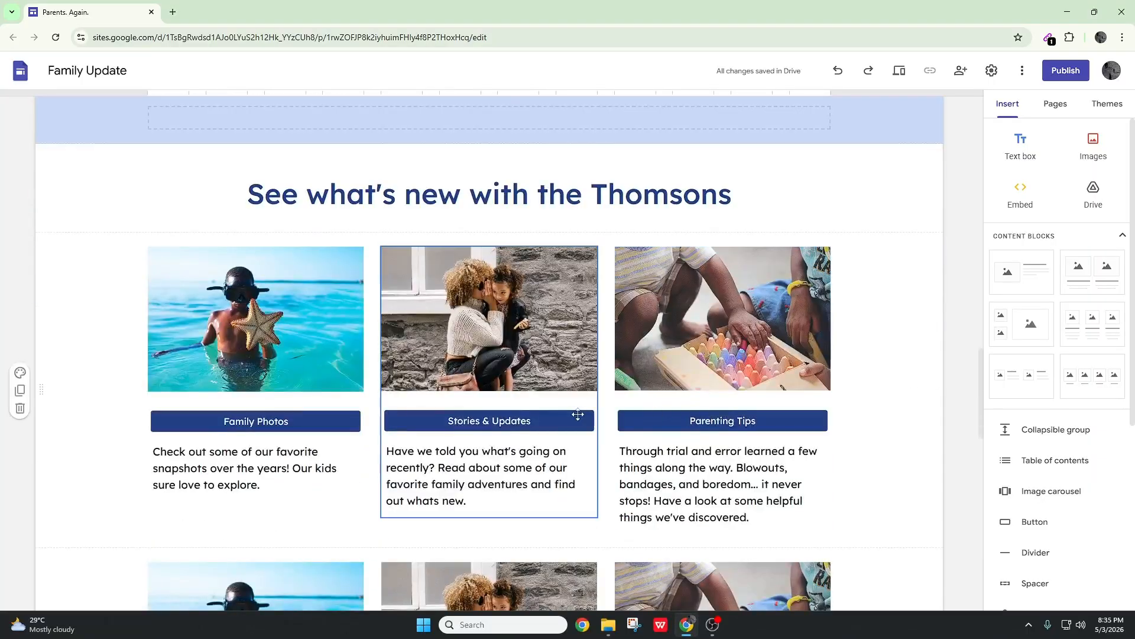
scroll(578, 414, "down", 2)
scroll(550, 403, "up", 7)
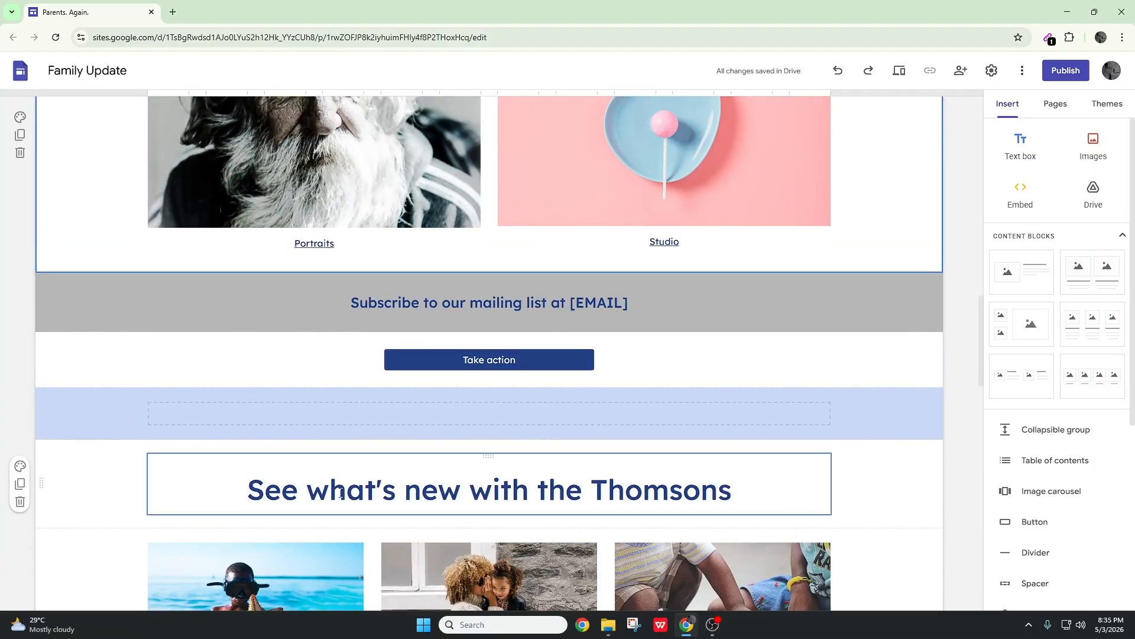
triple_click(278, 500)
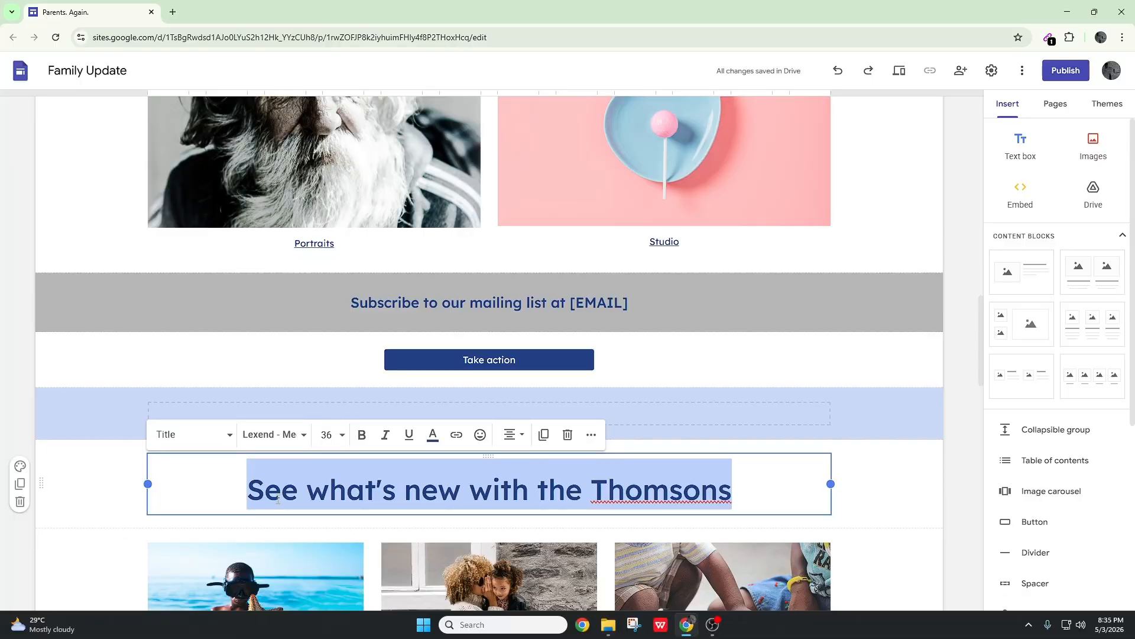
key("BackSpace")
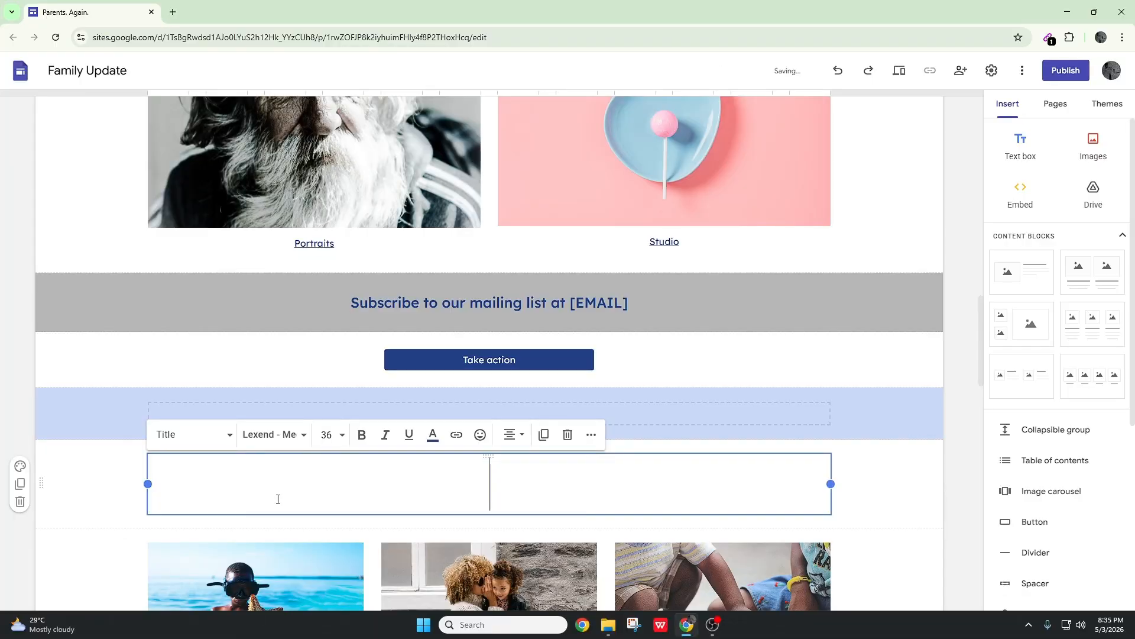
type("NEW ")
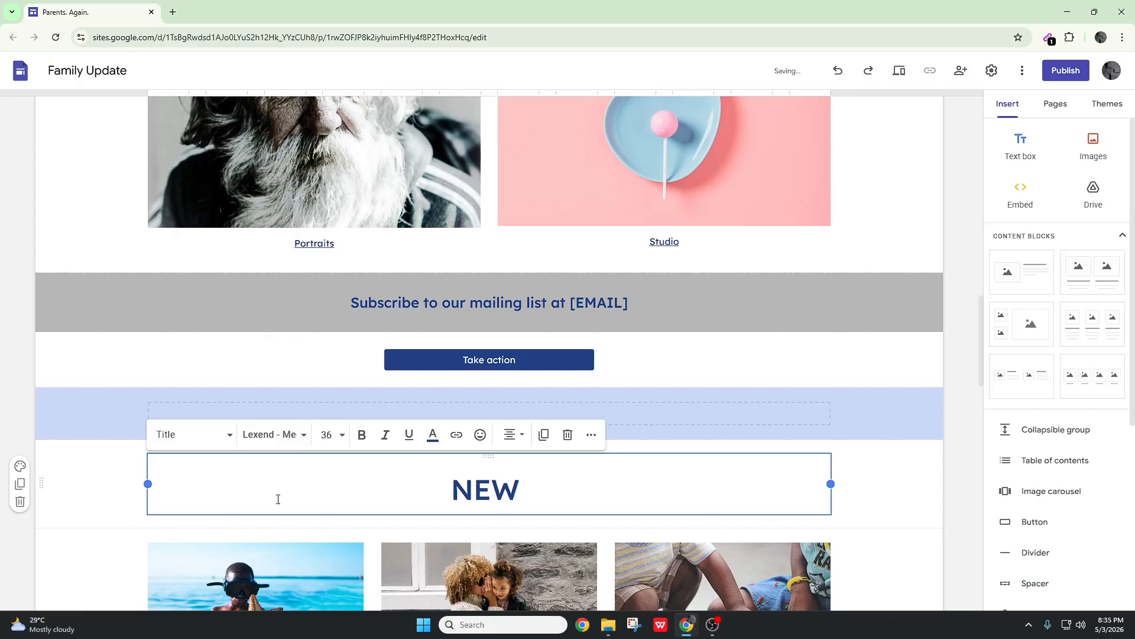
type("ARTICLES")
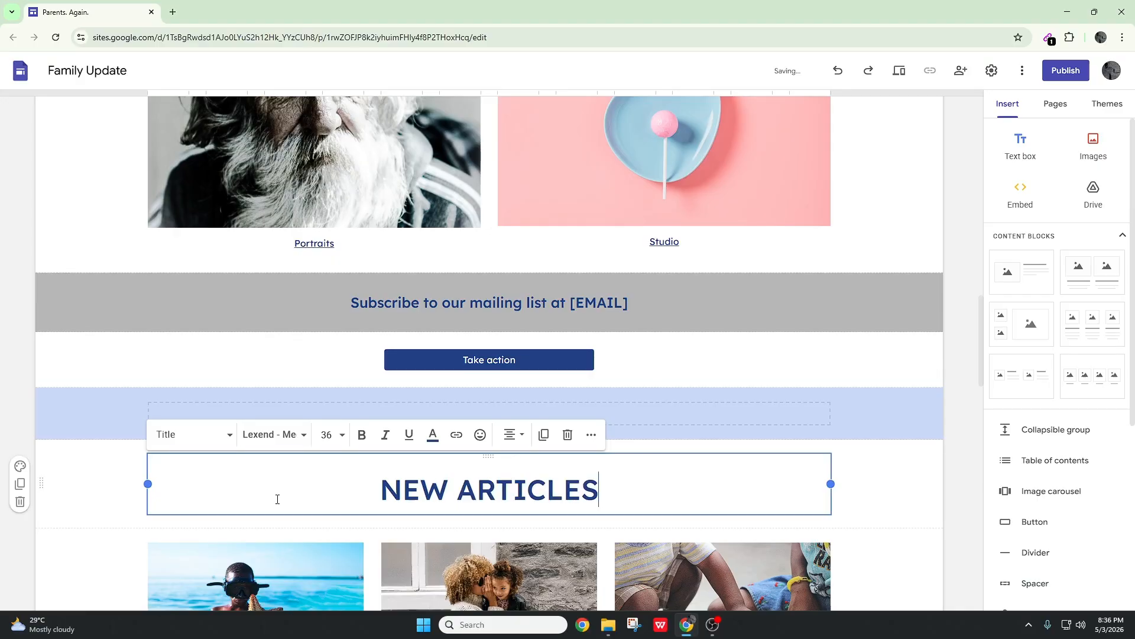
left_click(909, 469)
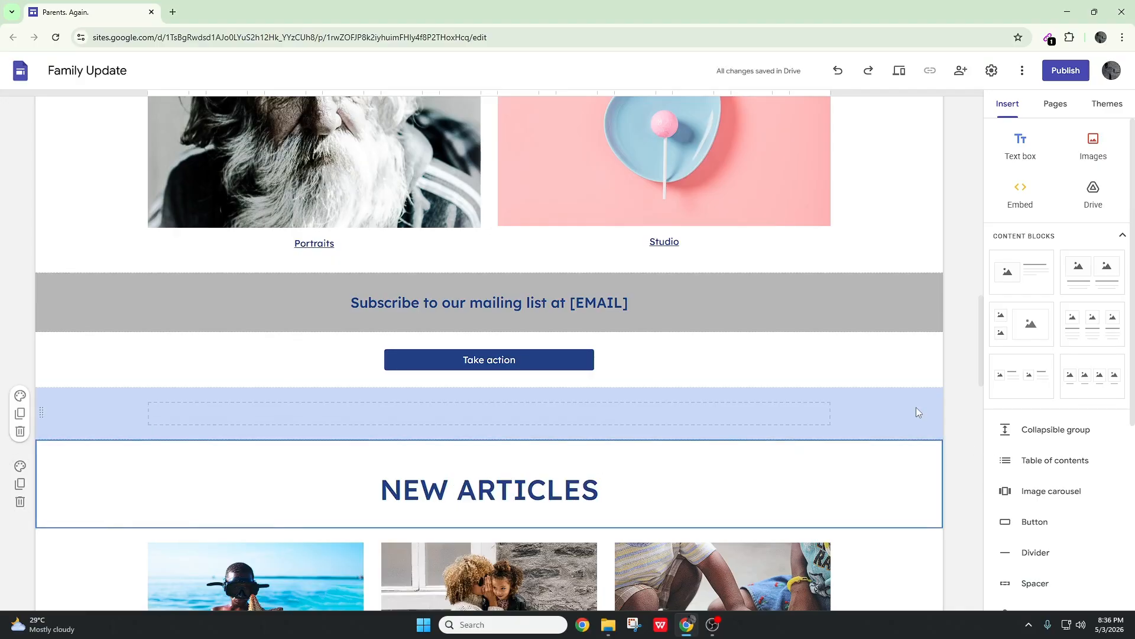
Move the "NEW ARTICLES" heading section directly below the header image, above the "Two Kids. One Wild Time." intro
scroll(917, 406, "down", 4)
scroll(917, 407, "up", 3)
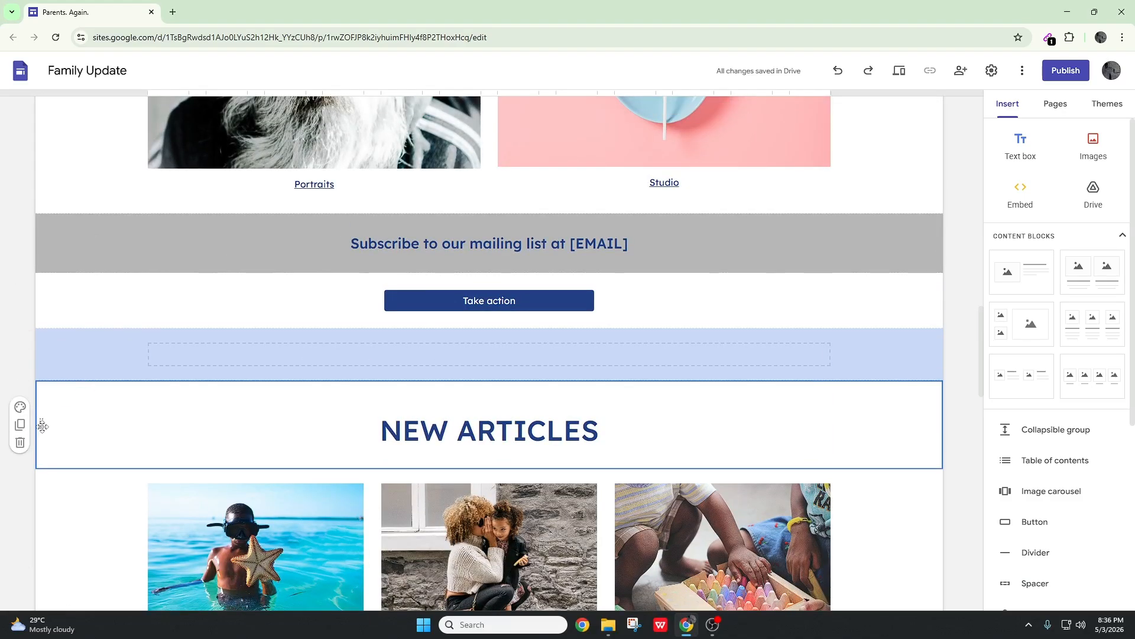
left_click_drag(42, 426, 59, 359)
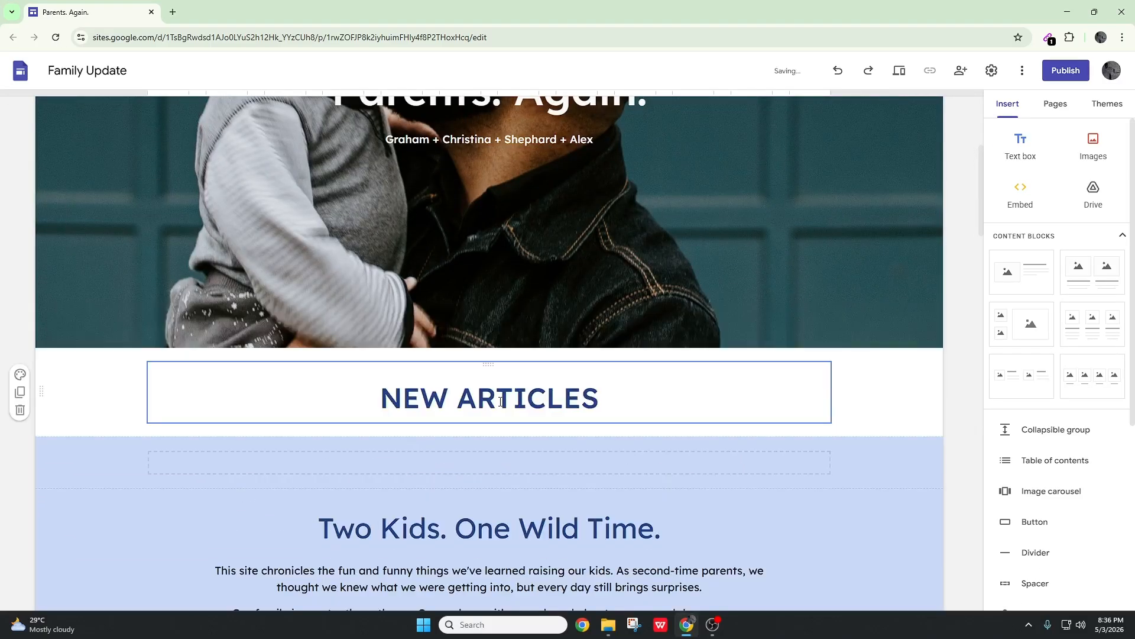
Move the first Family Photos, Stories & Updates and Parenting Tips section up directly below the "NEW ARTICLES" heading
scroll(508, 491, "down", 15)
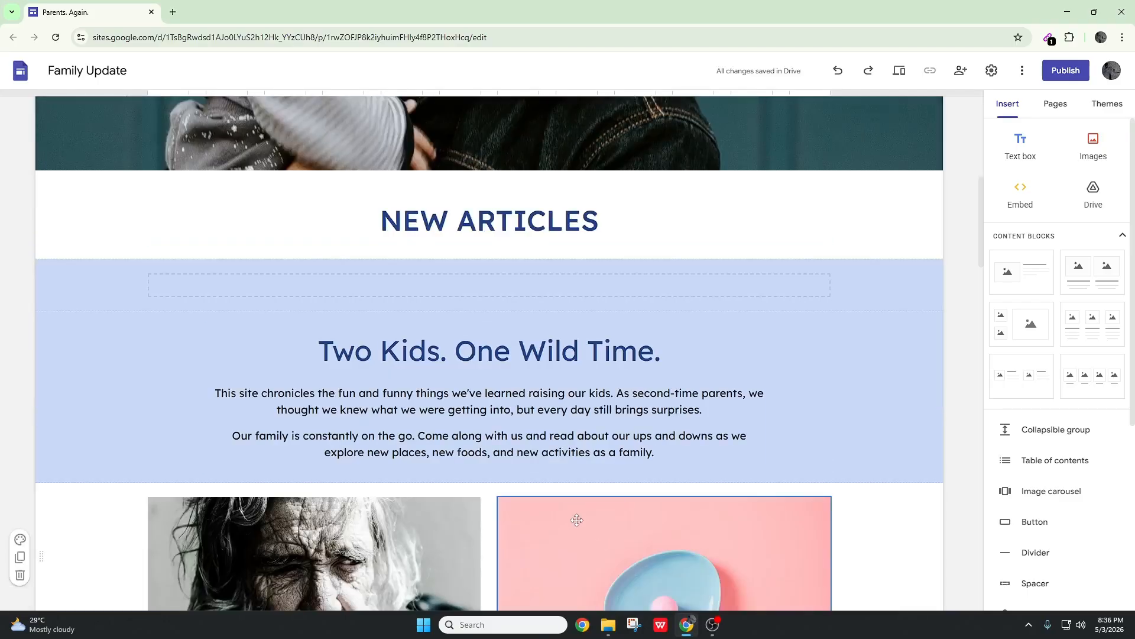
scroll(416, 473, "down", 3)
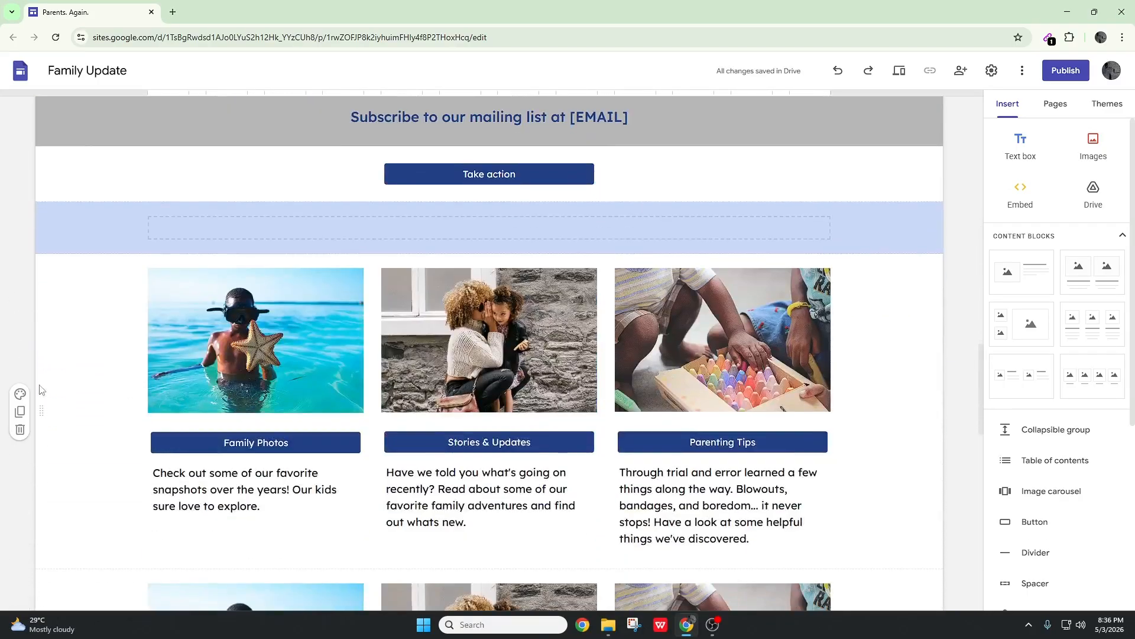
left_click_drag(40, 414, 80, 452)
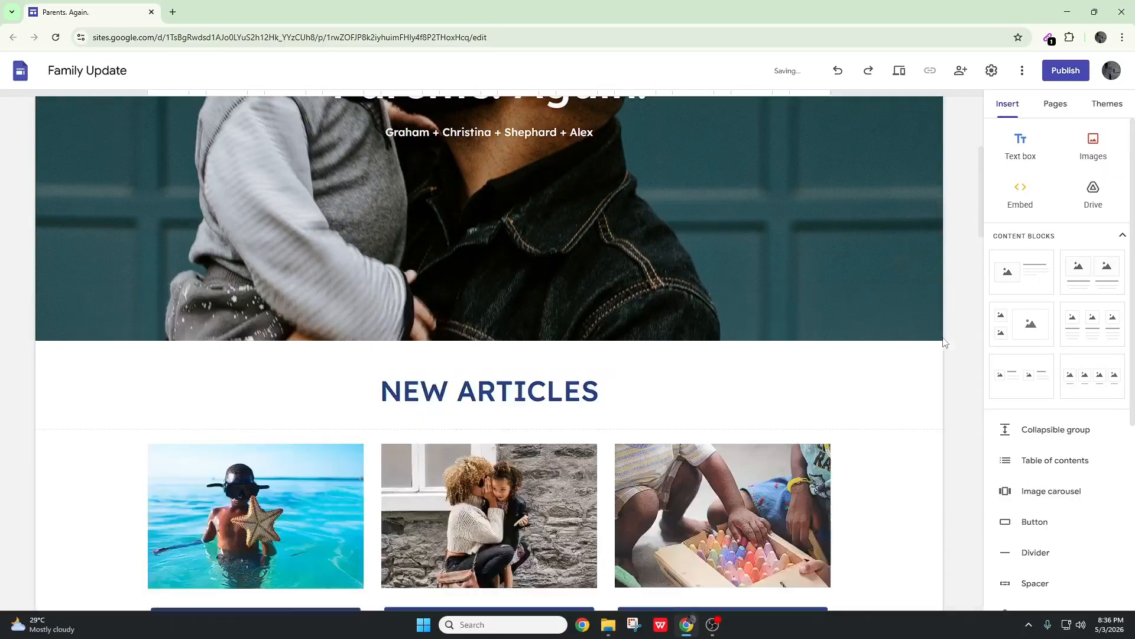
Move another three-column Family Photos, Stories & Updates and Parenting Tips section from below the mailing-list banner to just above the "Two Kids. One Wild Time." section
scroll(867, 343, "down", 10)
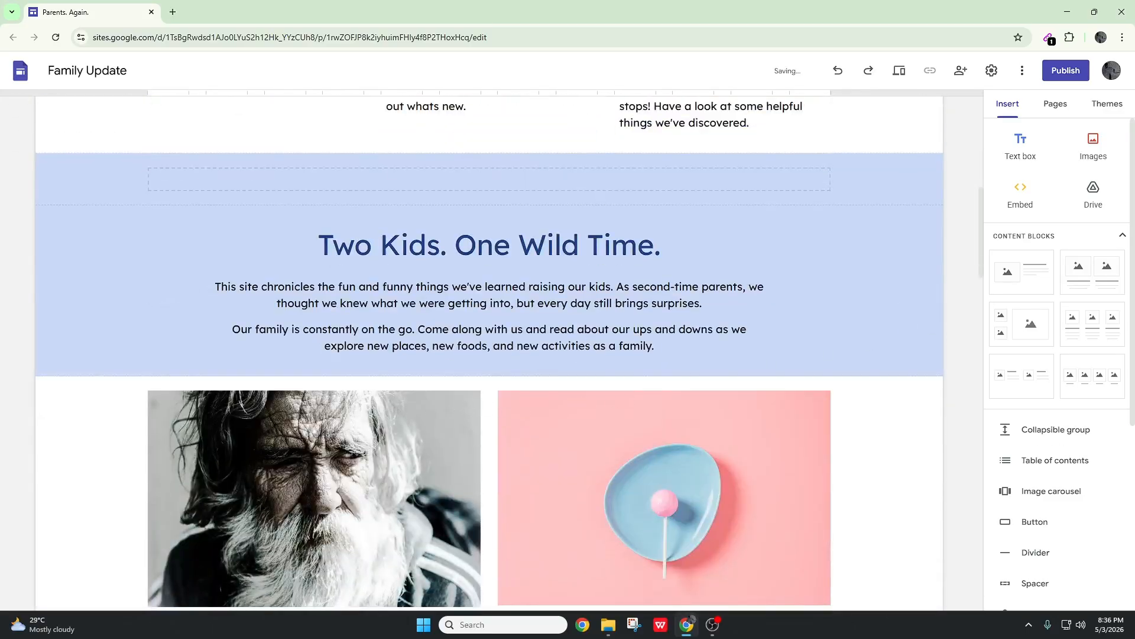
scroll(256, 401, "down", 12)
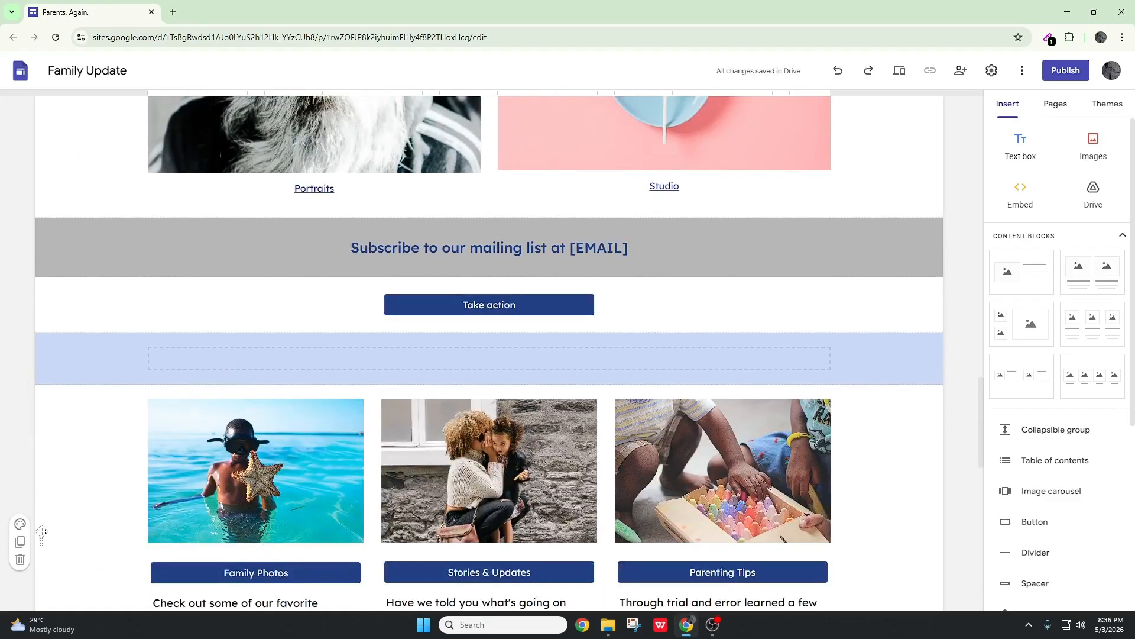
left_click_drag(40, 537, 81, 214)
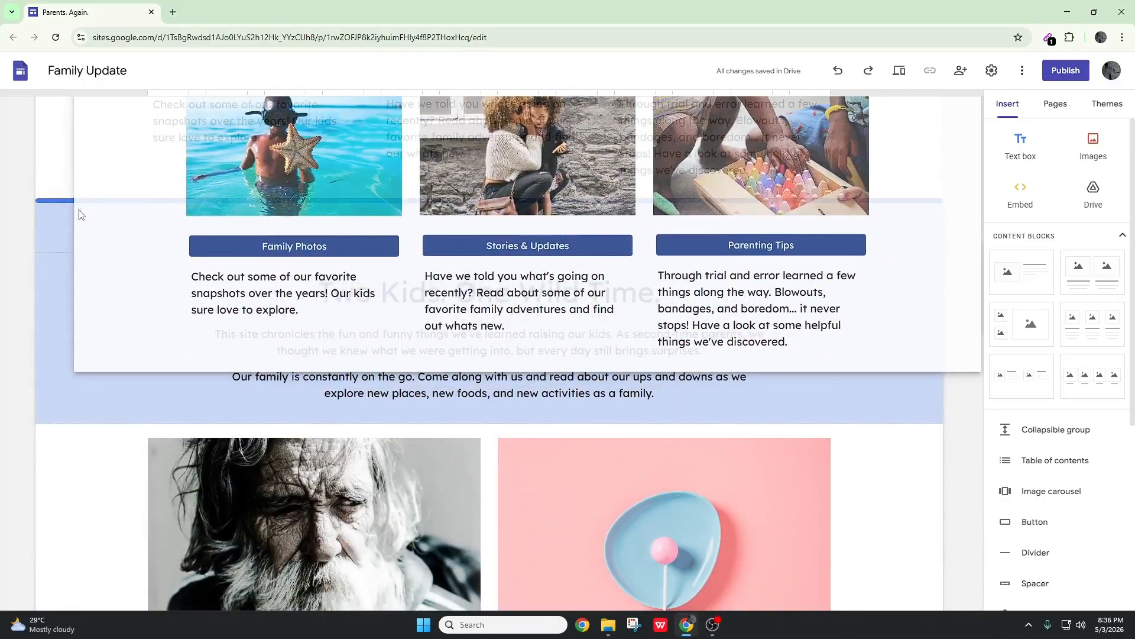
left_click_drag(571, 318, 571, 318)
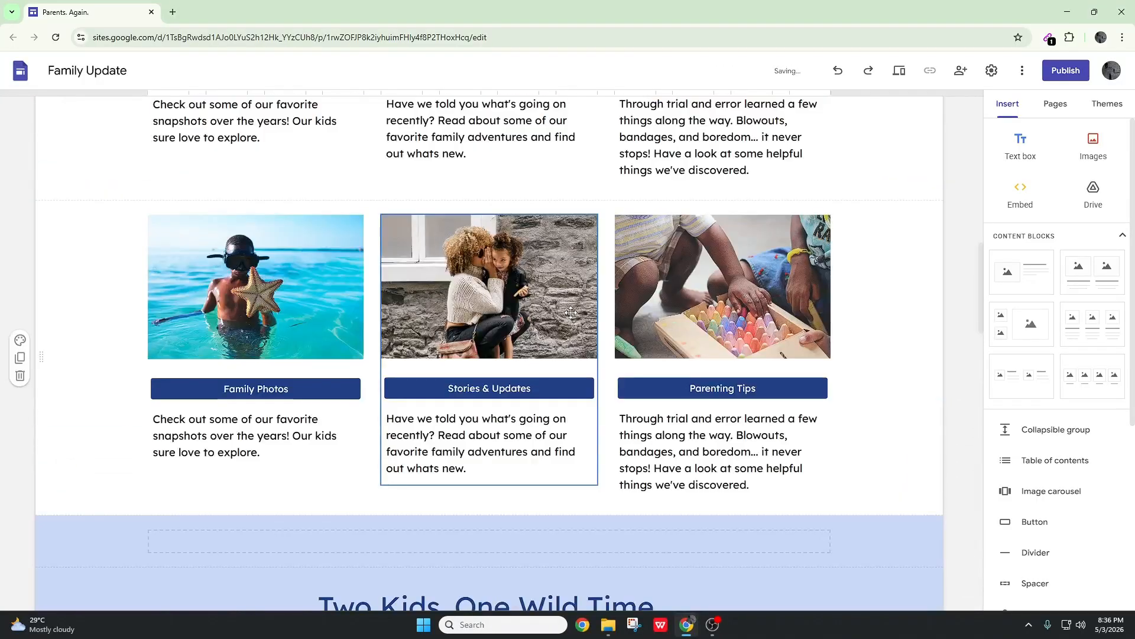
Replace the "Two Kids. One Wild Time." heading above the Portraits and Studio images with "PHOTO GALLARY"
scroll(910, 274, "up", 8)
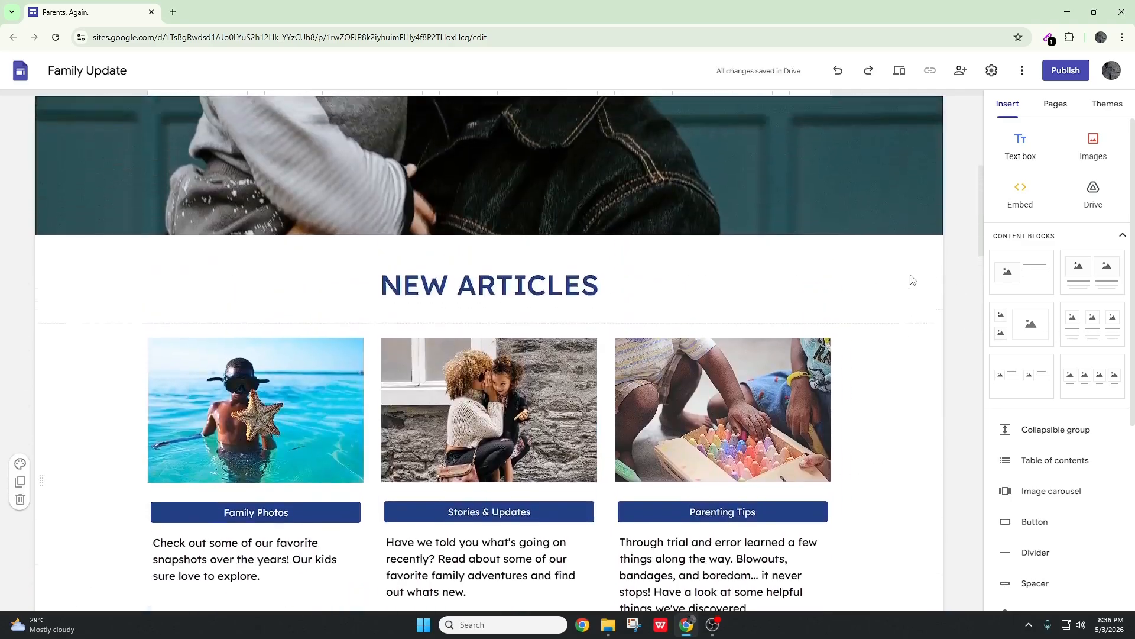
scroll(911, 275, "down", 4)
scroll(910, 275, "down", 10)
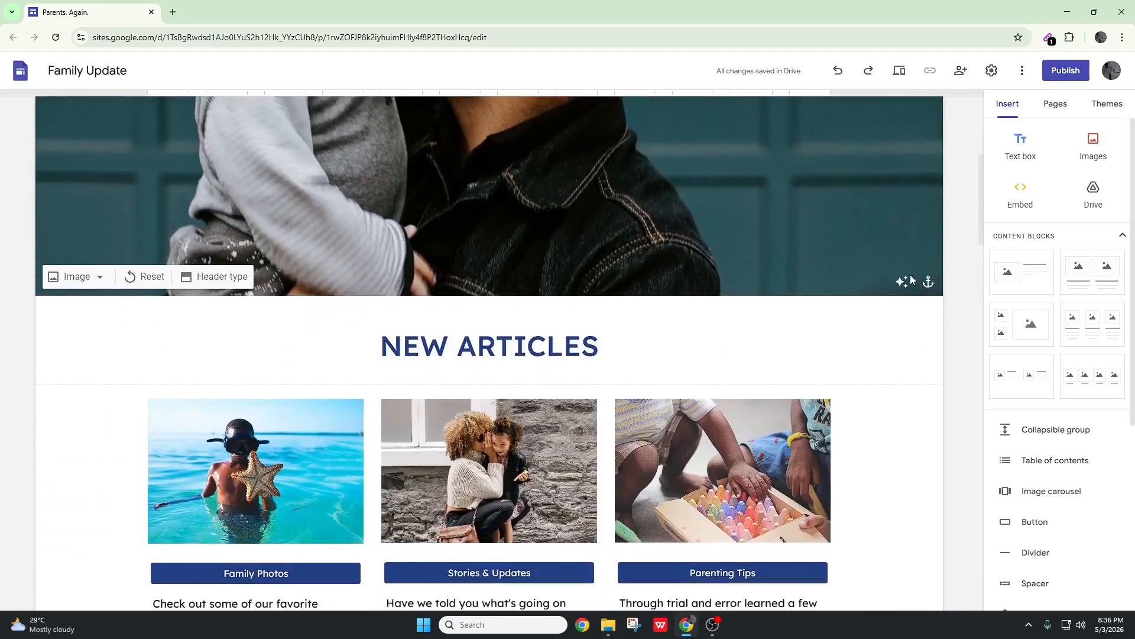
scroll(924, 374, "down", 7)
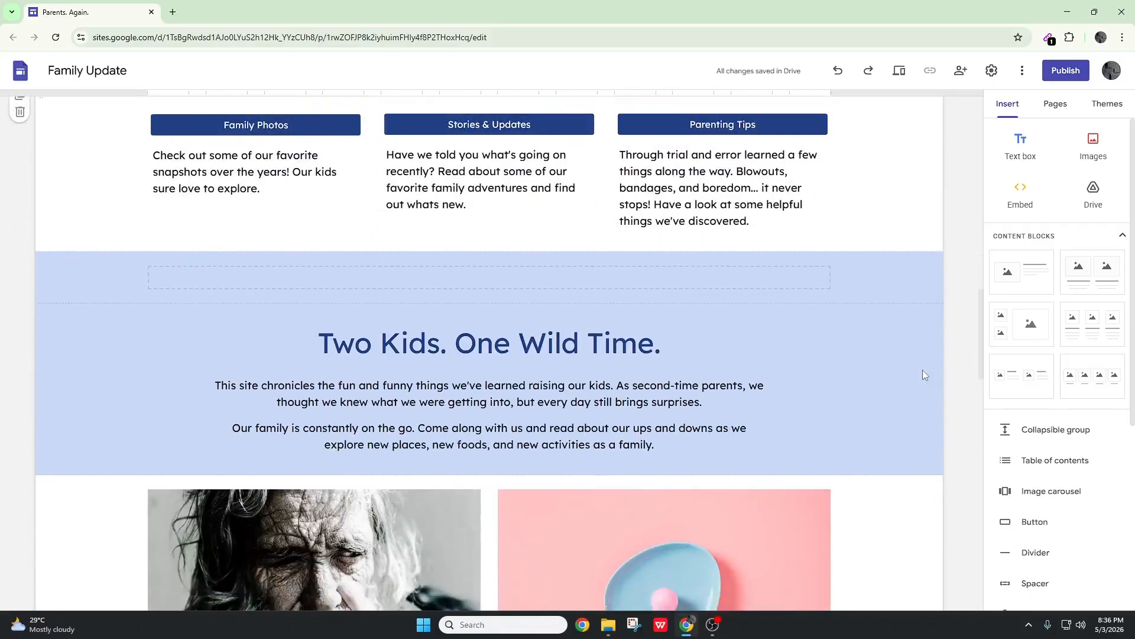
scroll(923, 374, "up", 4)
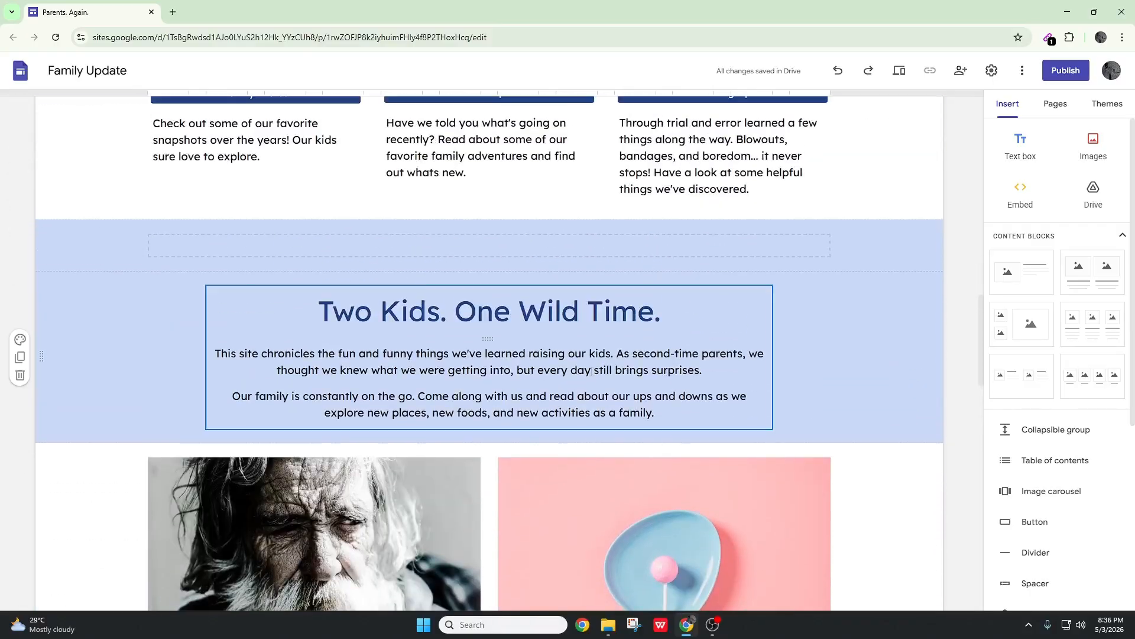
triple_click(503, 311)
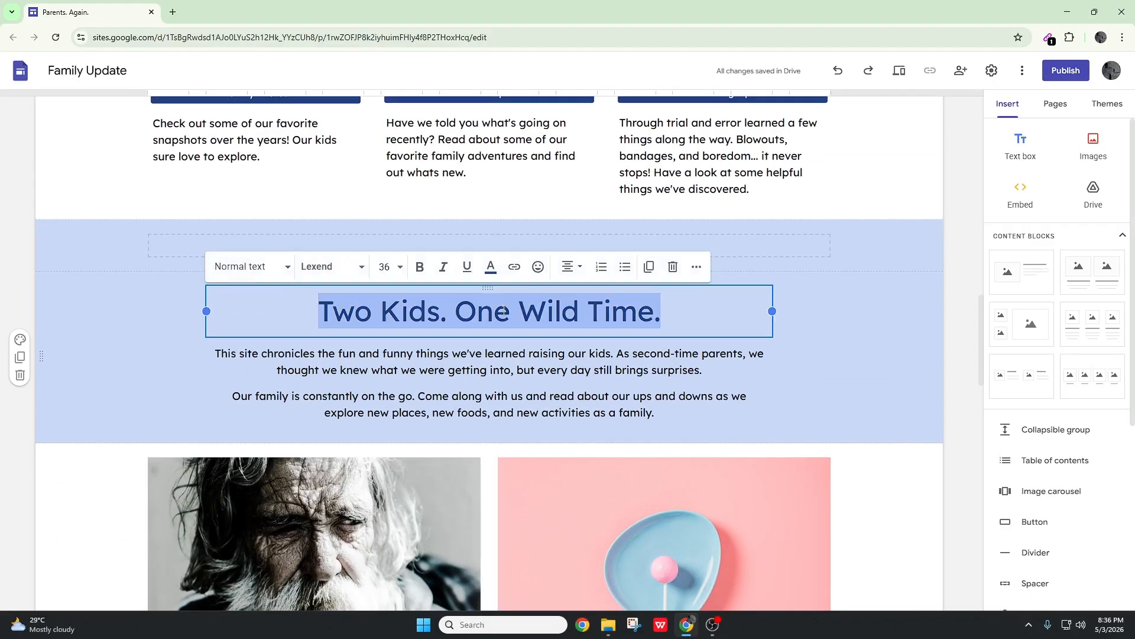
key("BackSpace")
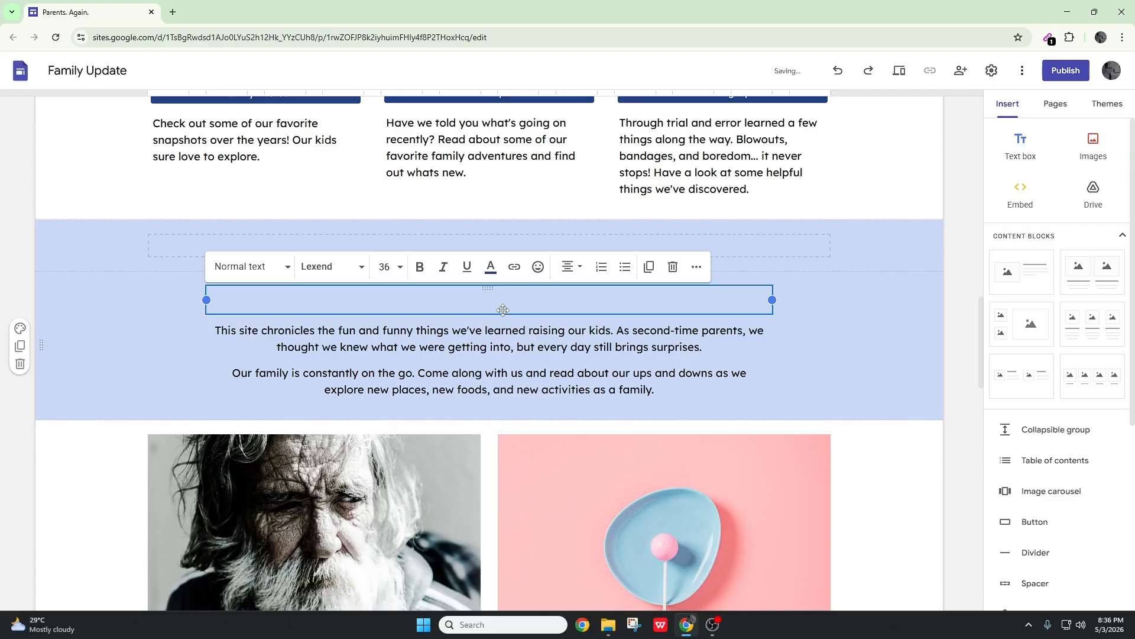
type("PHOTO")
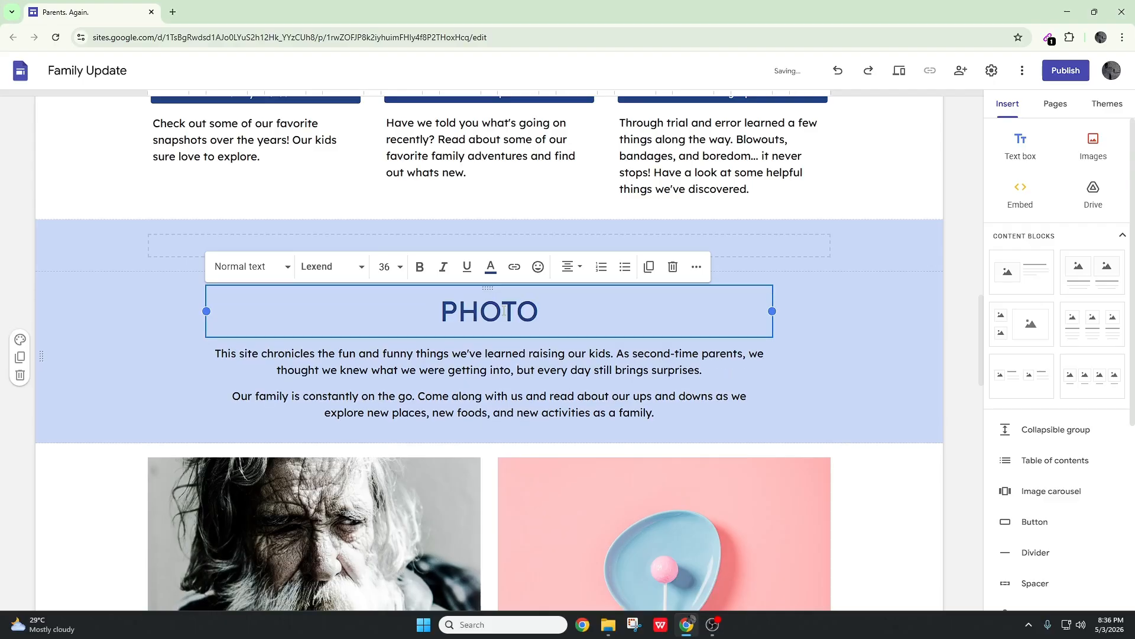
type(" GALLARY")
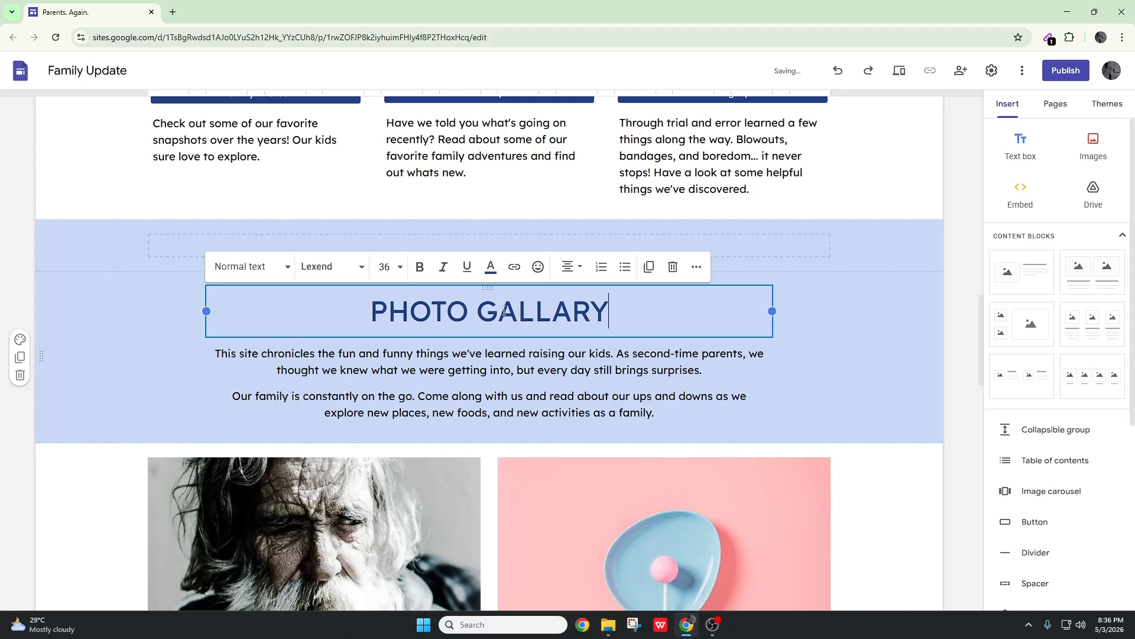
Set the section colors of the "PHOTO GALLARY" text section to Style 1
left_click(863, 388)
scroll(860, 390, "down", 3)
scroll(860, 390, "up", 2)
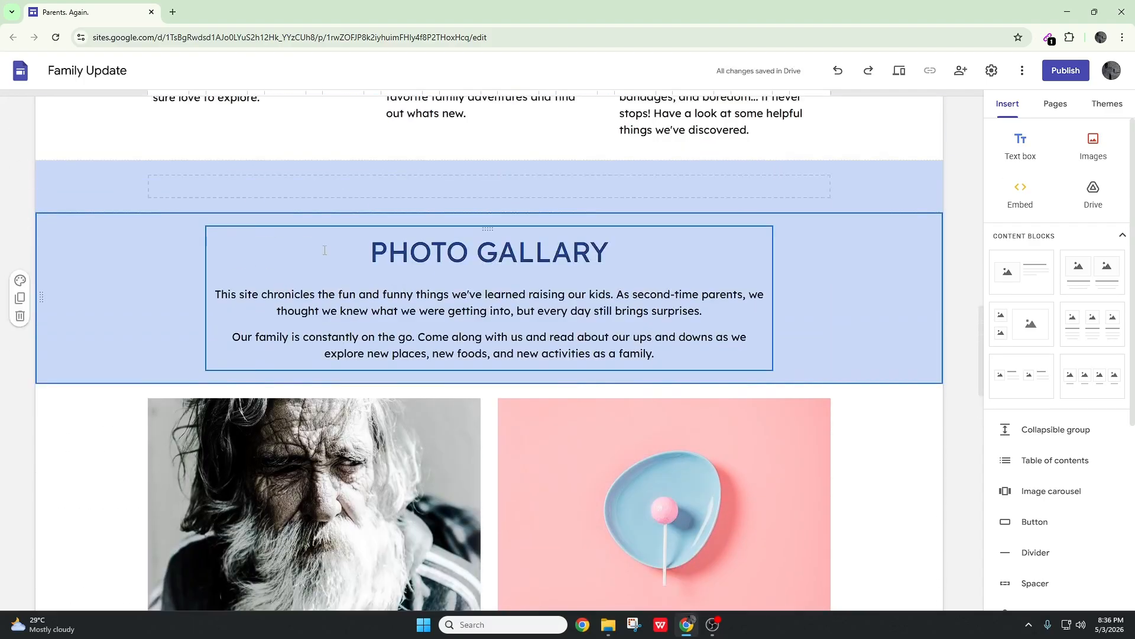
left_click(21, 286)
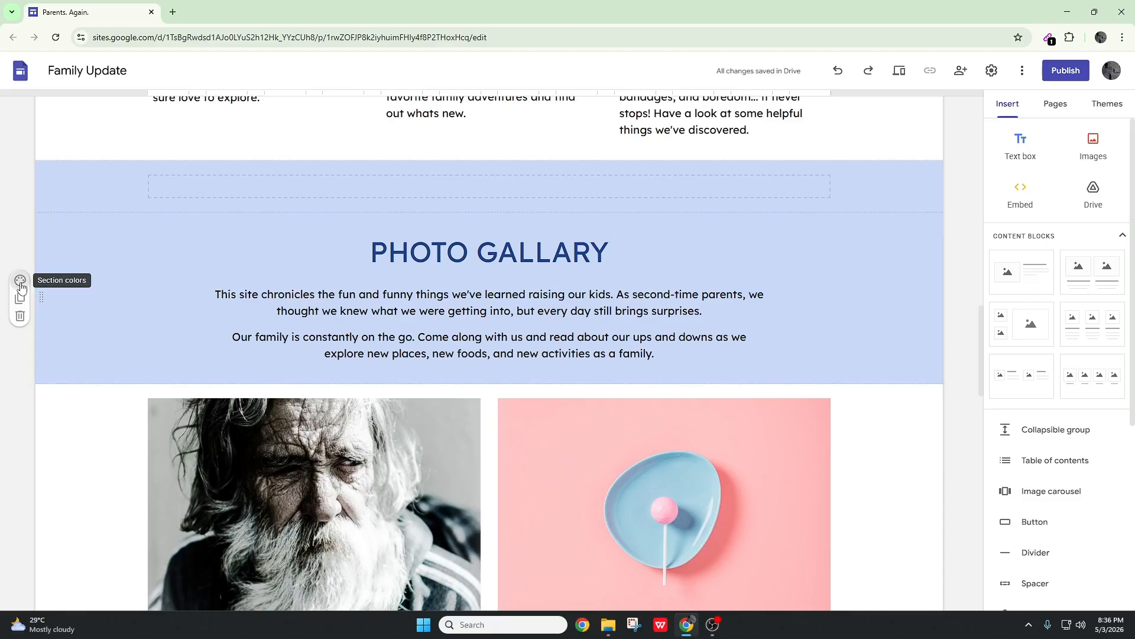
left_click(20, 286)
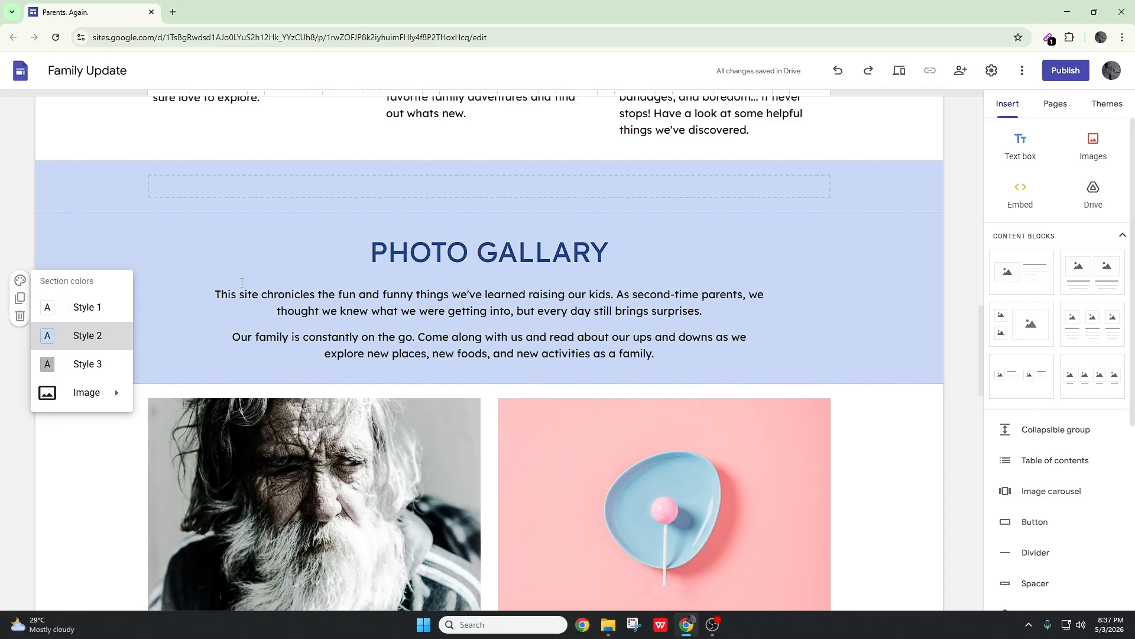
left_click(81, 318)
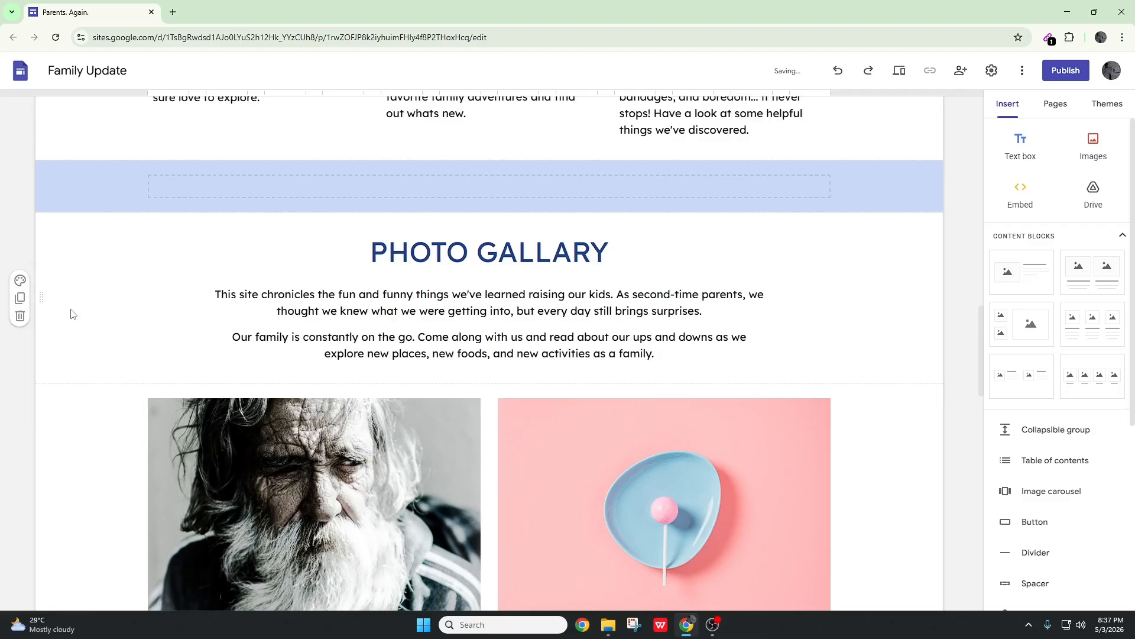
Delete the blue spacer section above the "PHOTO GALLARY" heading and insert a new plain spacer in its place
left_click(54, 190)
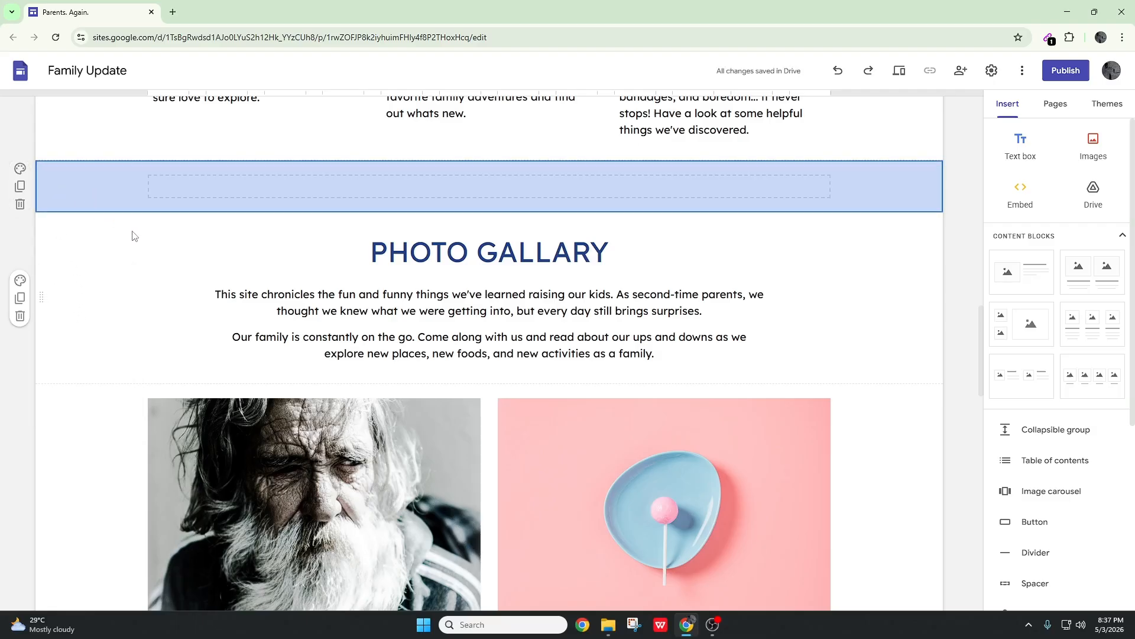
scroll(118, 213, "up", 1)
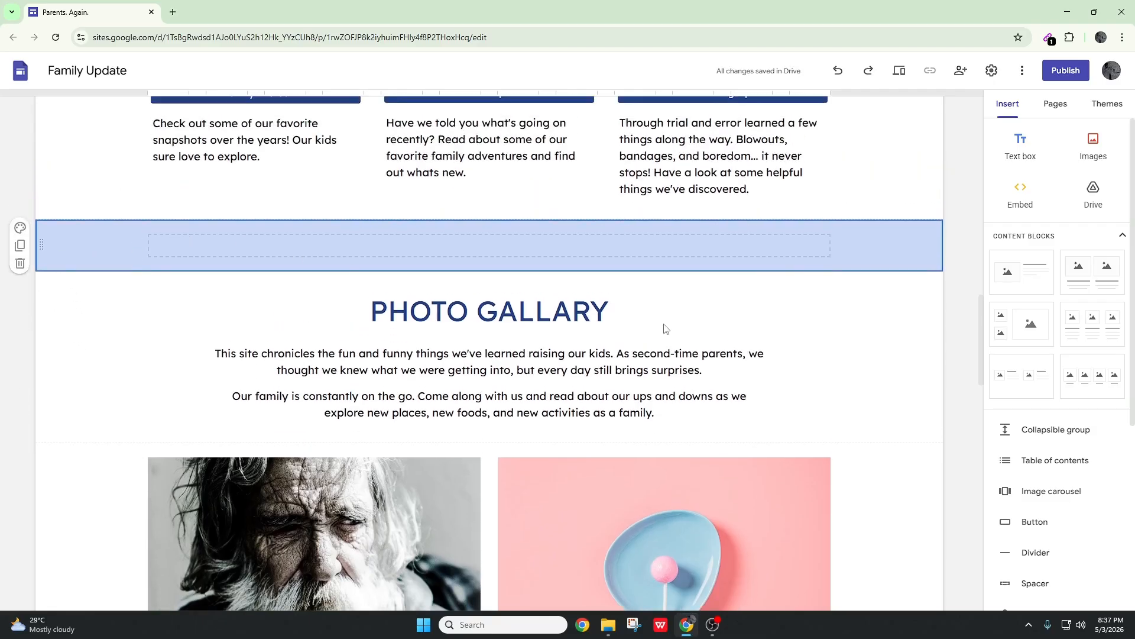
key("Delete")
scroll(1032, 485, "down", 1)
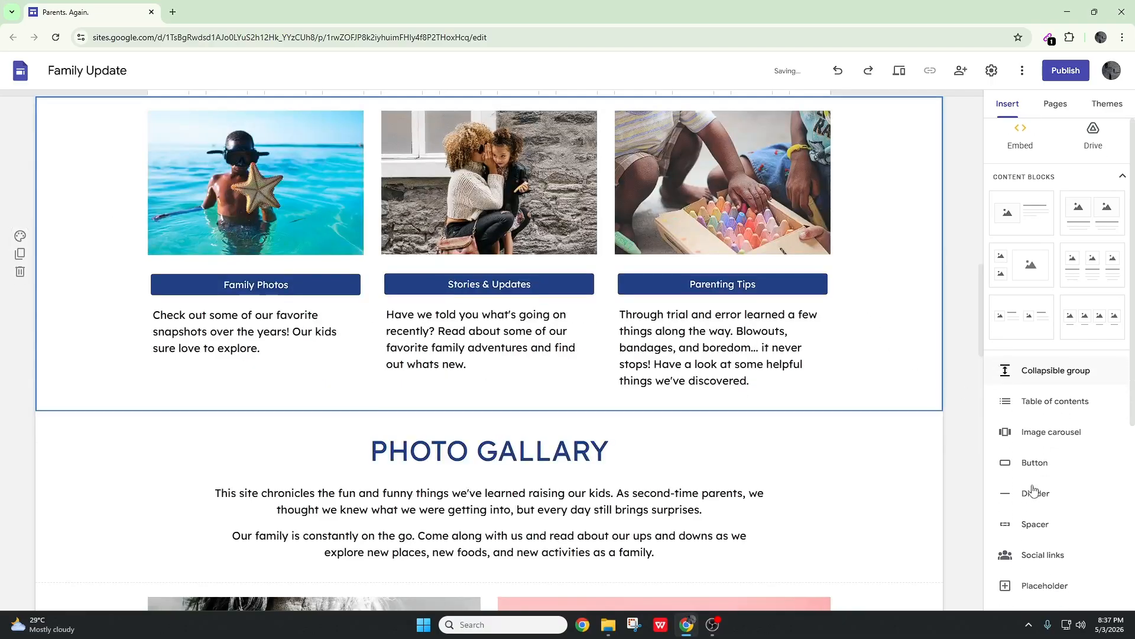
left_click_drag(1031, 526, 822, 461)
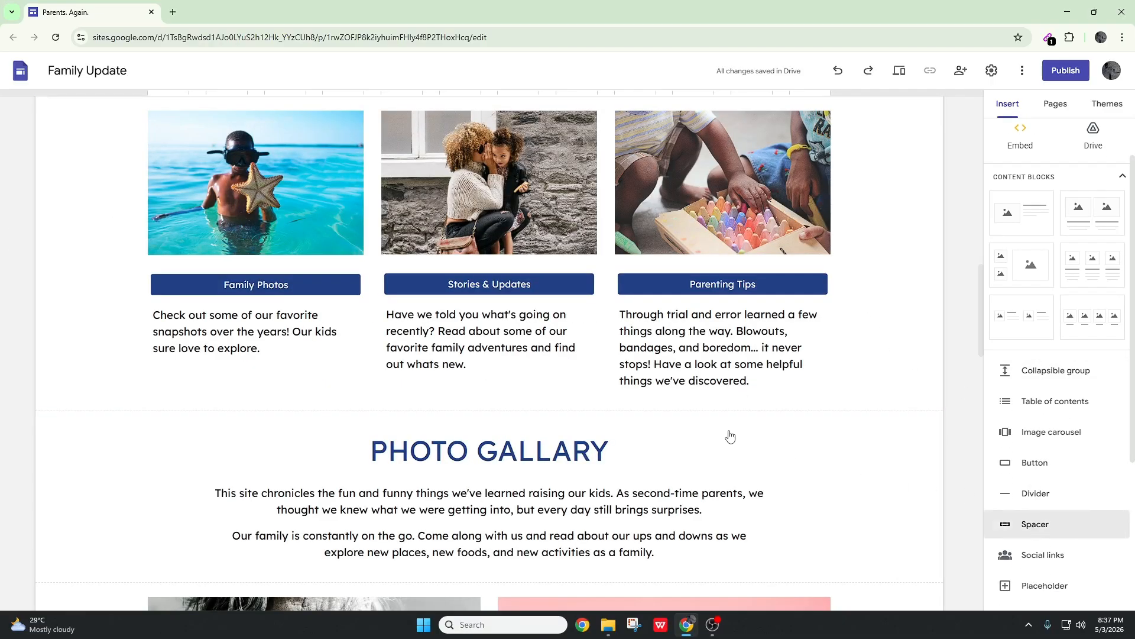
left_click_drag(936, 417, 937, 414)
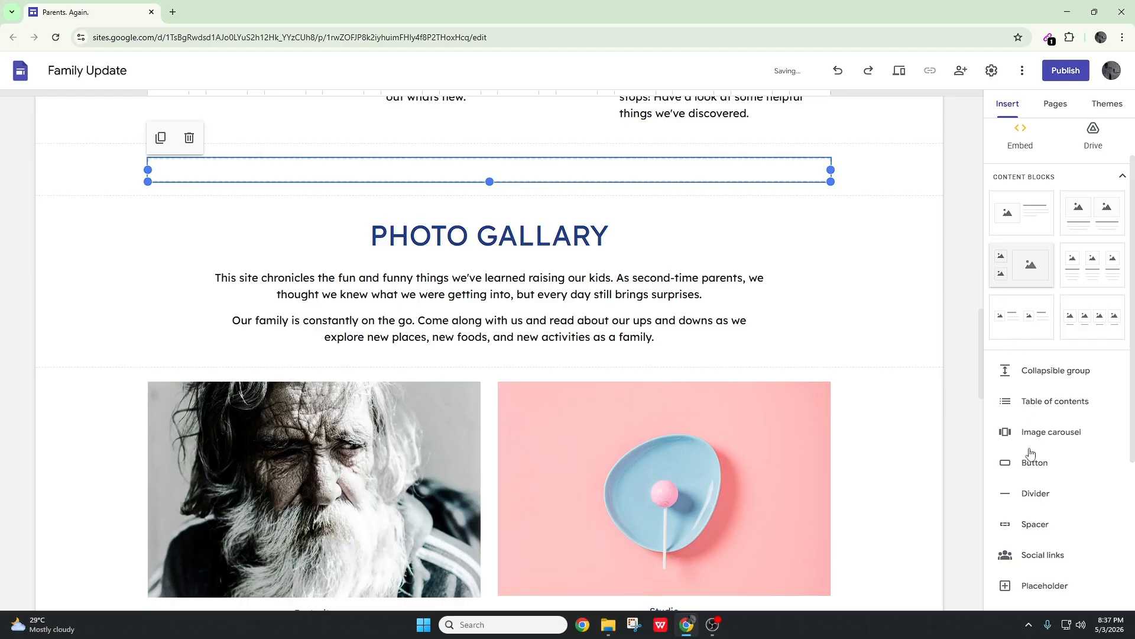
Review the page layout from the header image through the articles, photo gallery and mailing-list sections to the footer
scroll(1042, 218, "up", 1)
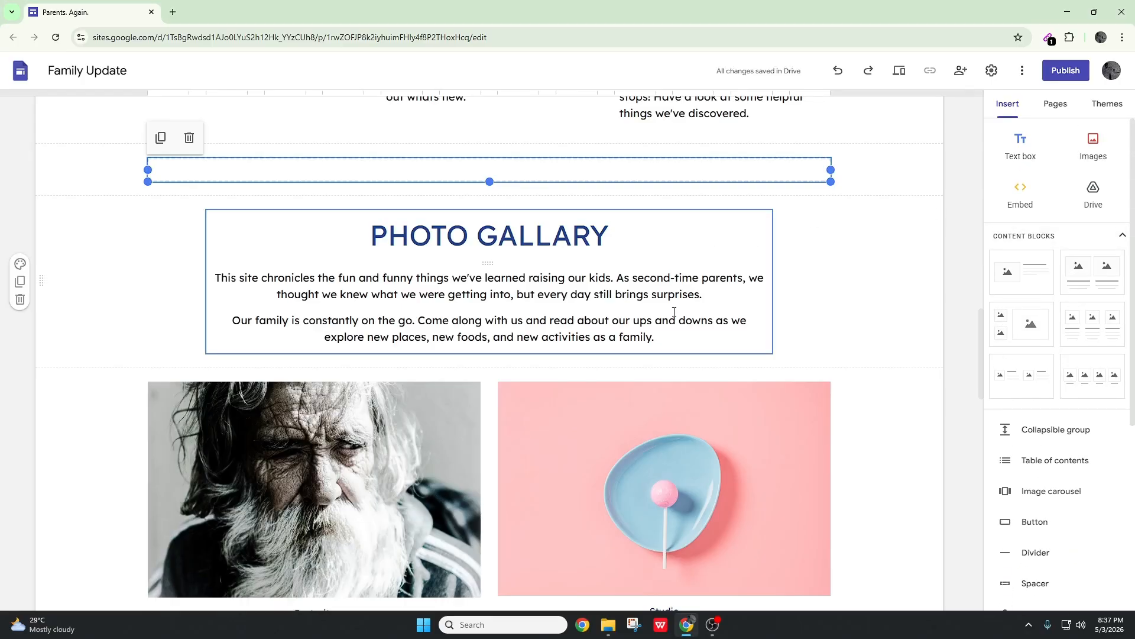
scroll(819, 309, "up", 15)
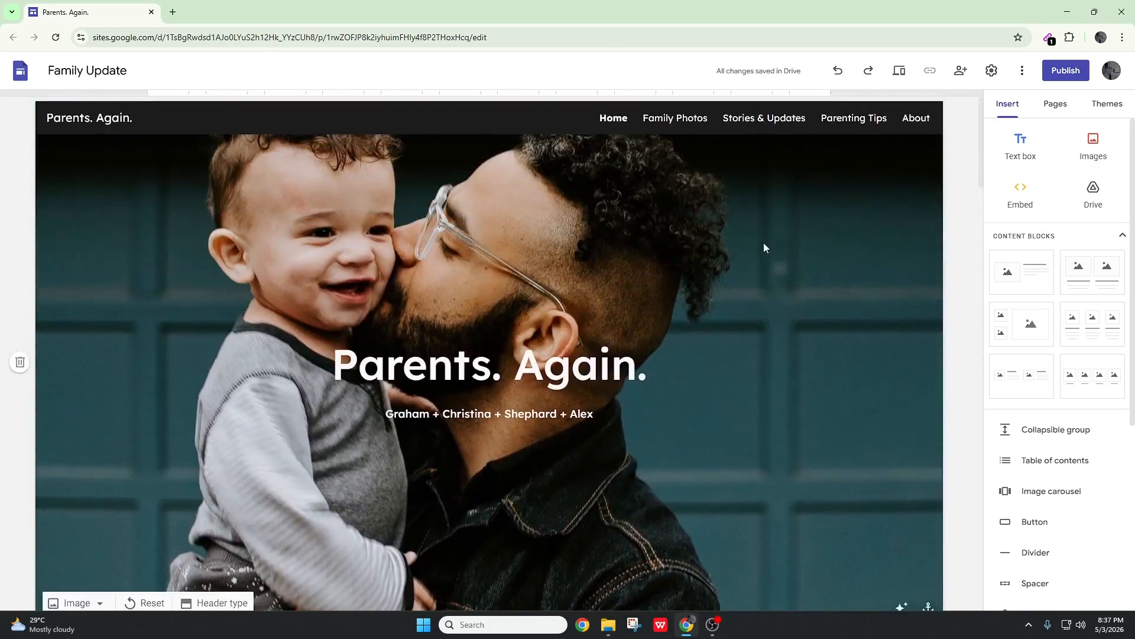
scroll(829, 279, "down", 12)
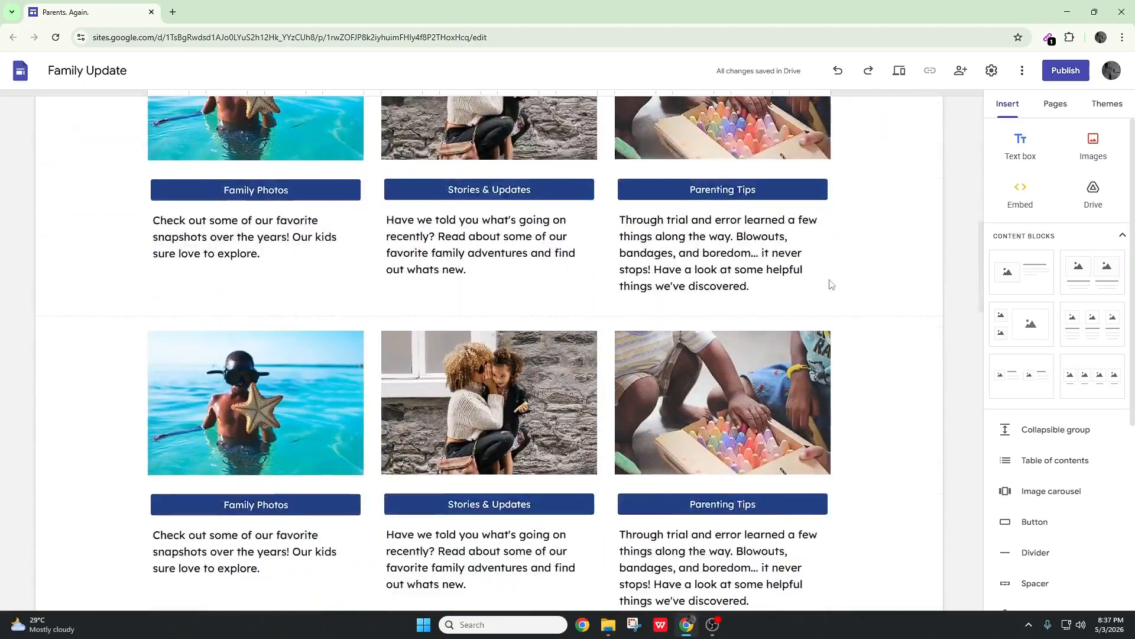
scroll(829, 279, "down", 8)
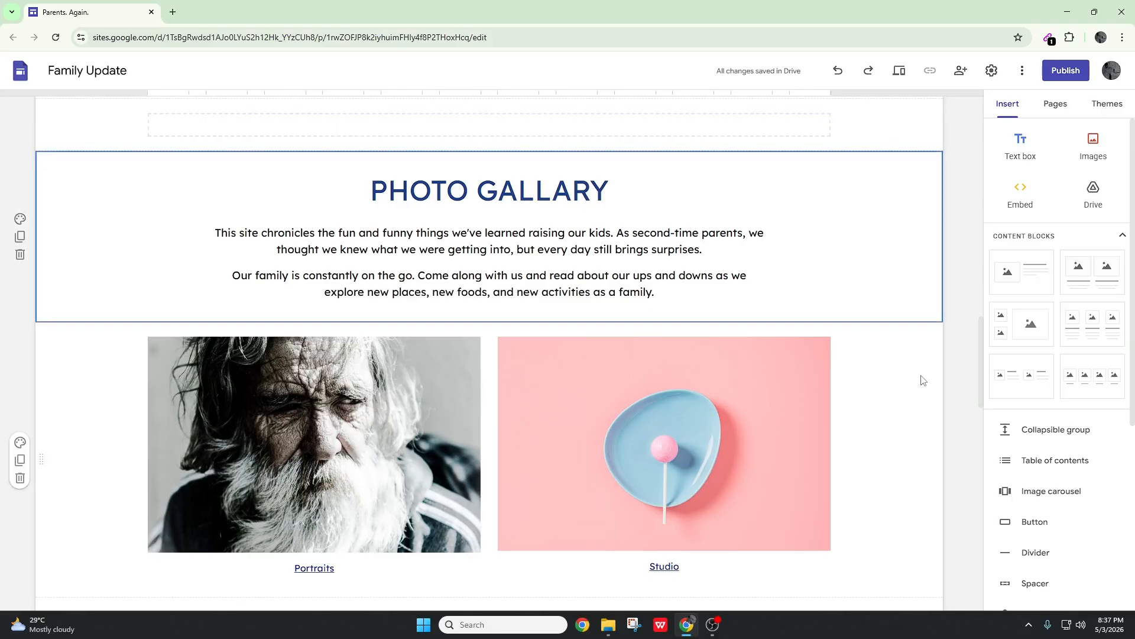
scroll(920, 379, "down", 5)
scroll(915, 374, "down", 9)
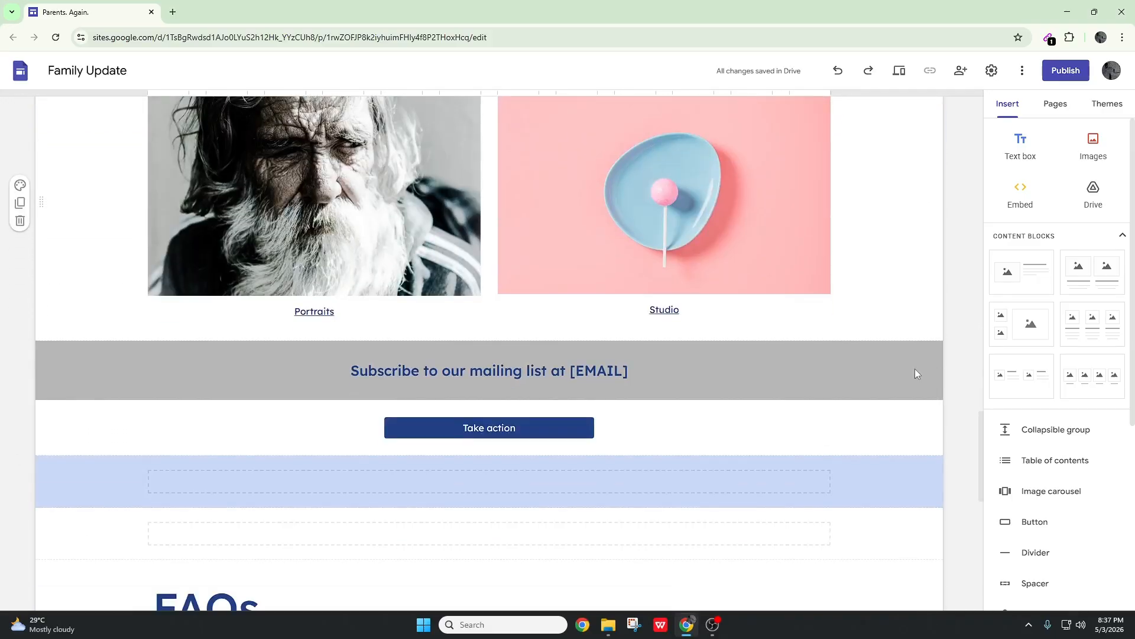
scroll(872, 366, "down", 6)
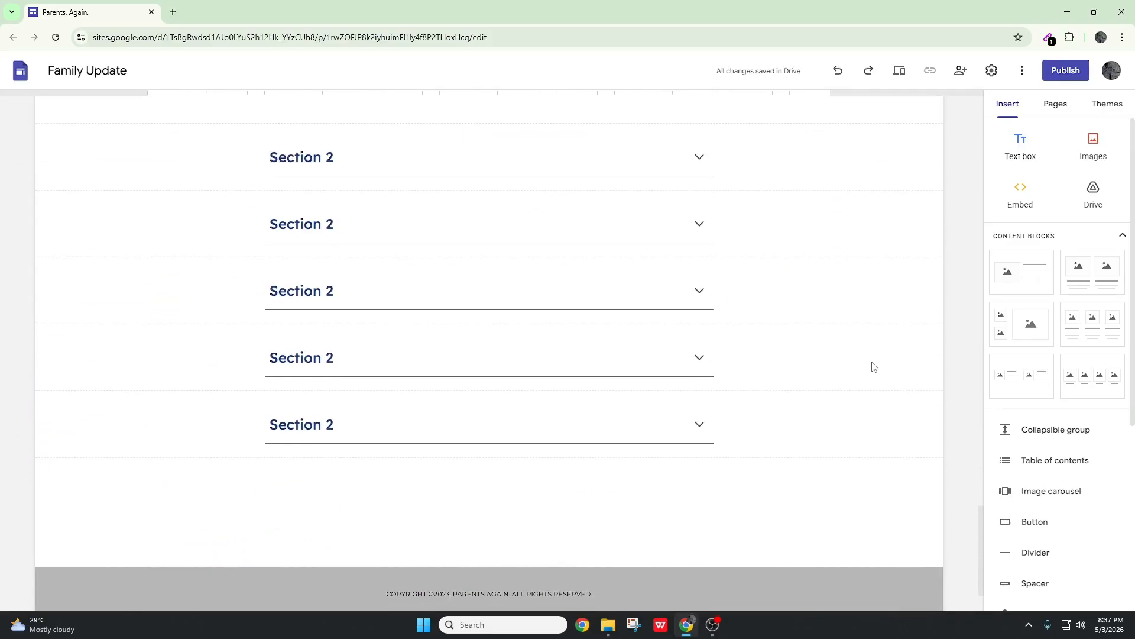
Delete the blue spacer section between the "Take action" button and the FAQs heading
scroll(871, 368, "up", 7)
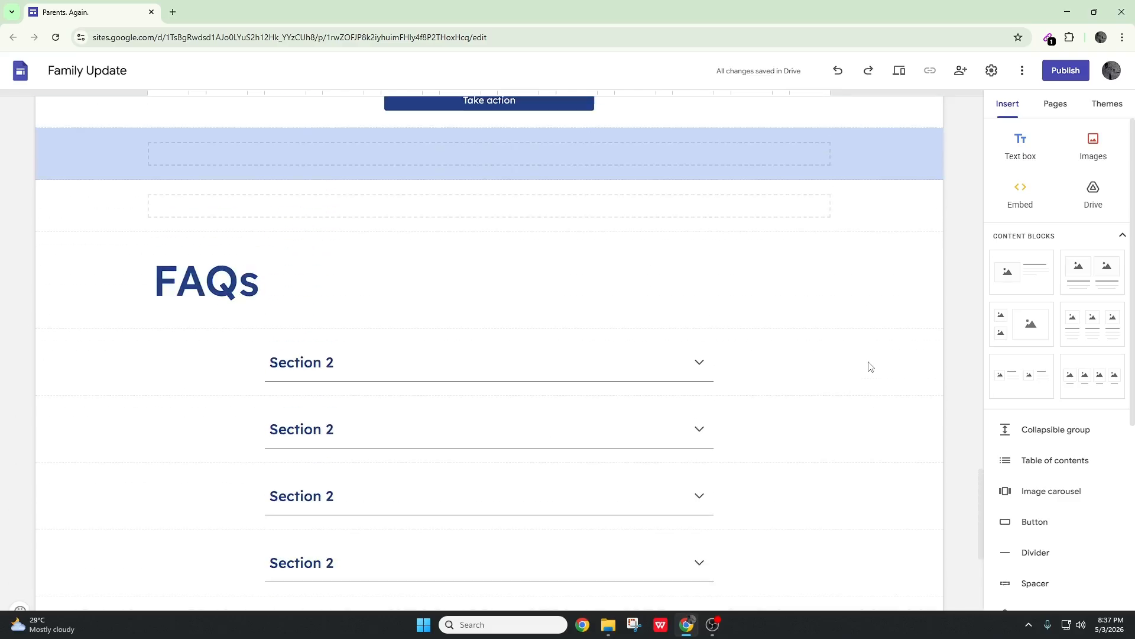
left_click(106, 285)
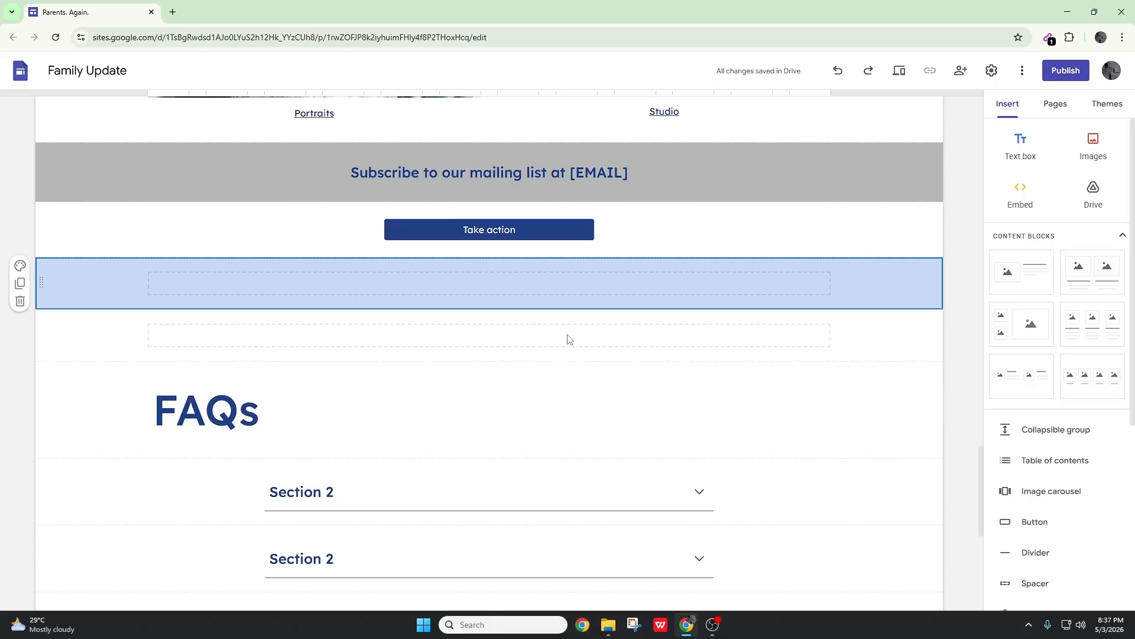
key("Delete")
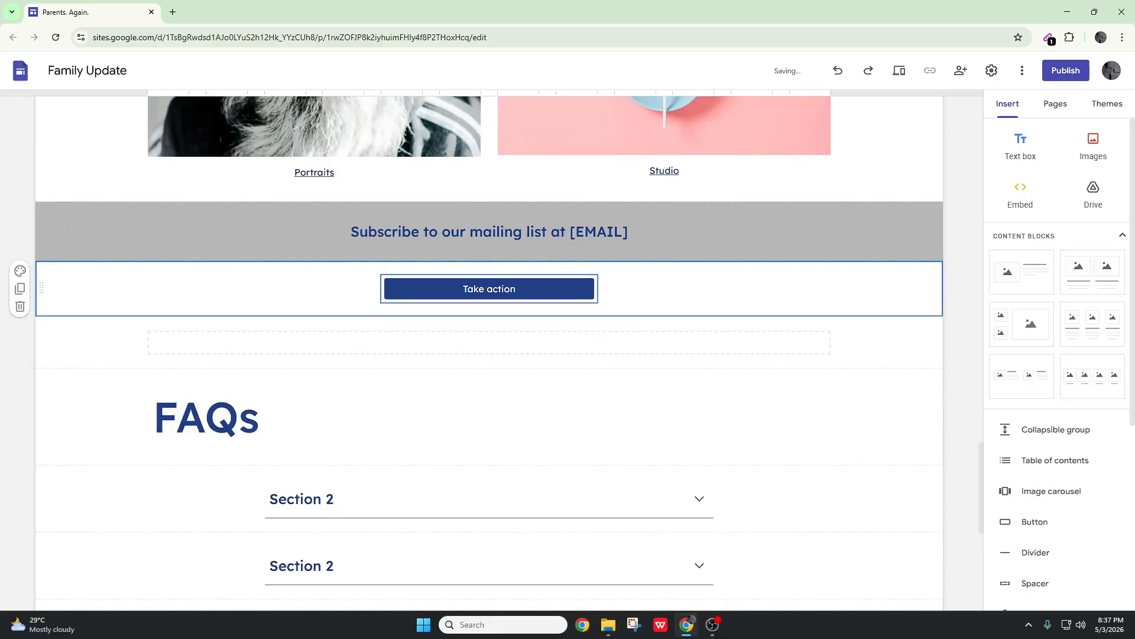
Set the section colors of the mailing-list banner to Style 1
left_click(64, 227)
left_click(20, 215)
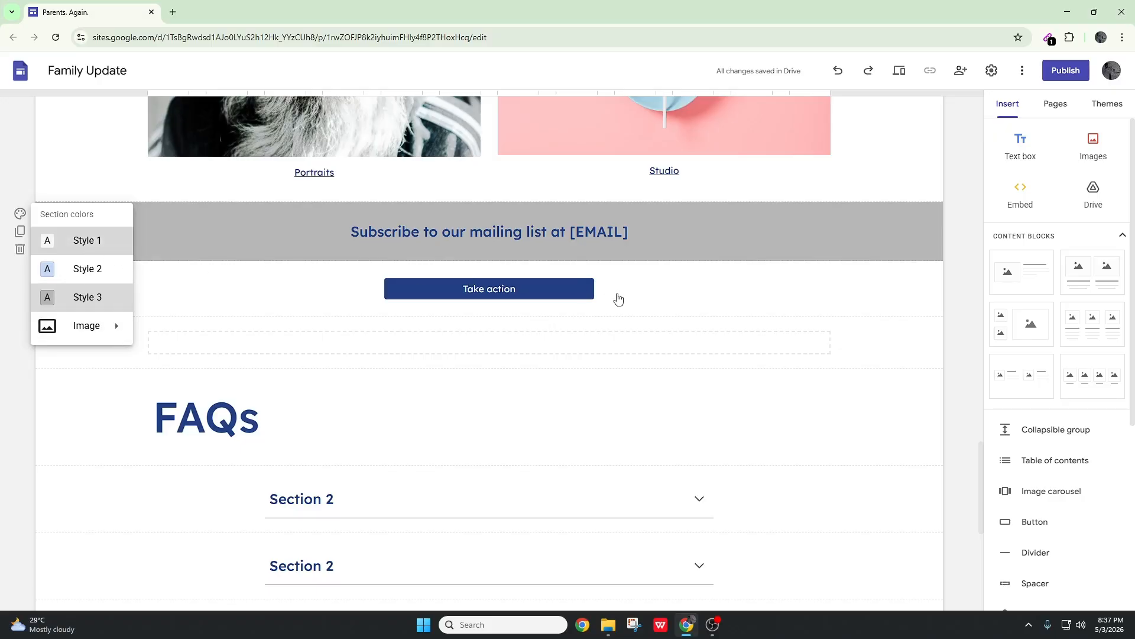
left_click(606, 260)
Shorten the mailing-list heading to "Subscribe to our mailing list" by removing the "at" and its e-mail placeholder
left_click(610, 230)
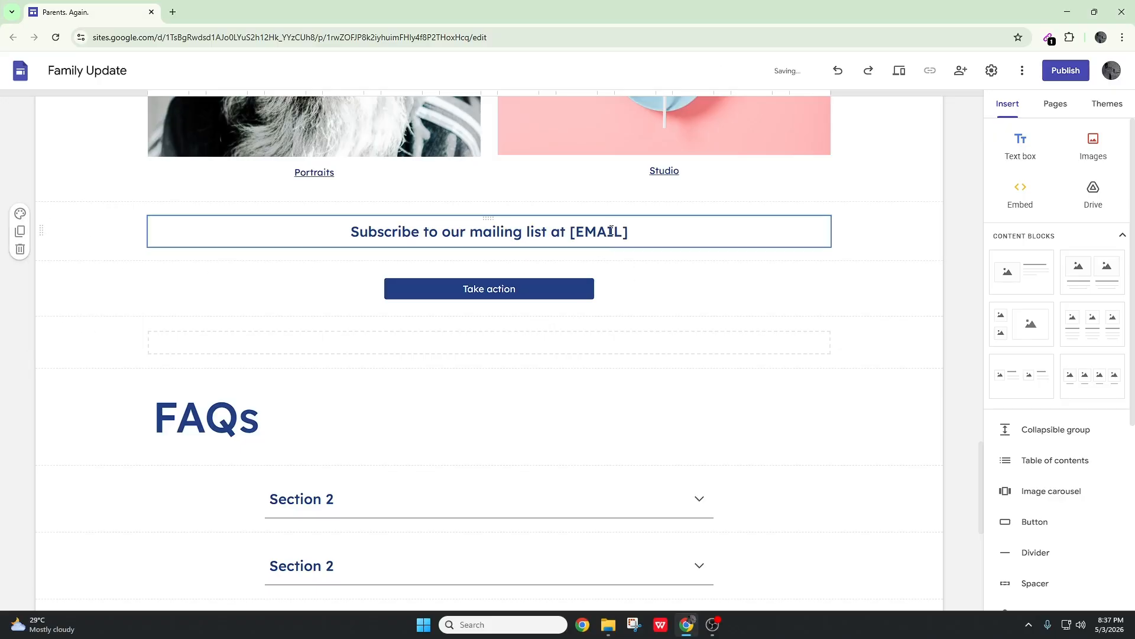
left_click_drag(639, 232, 570, 232)
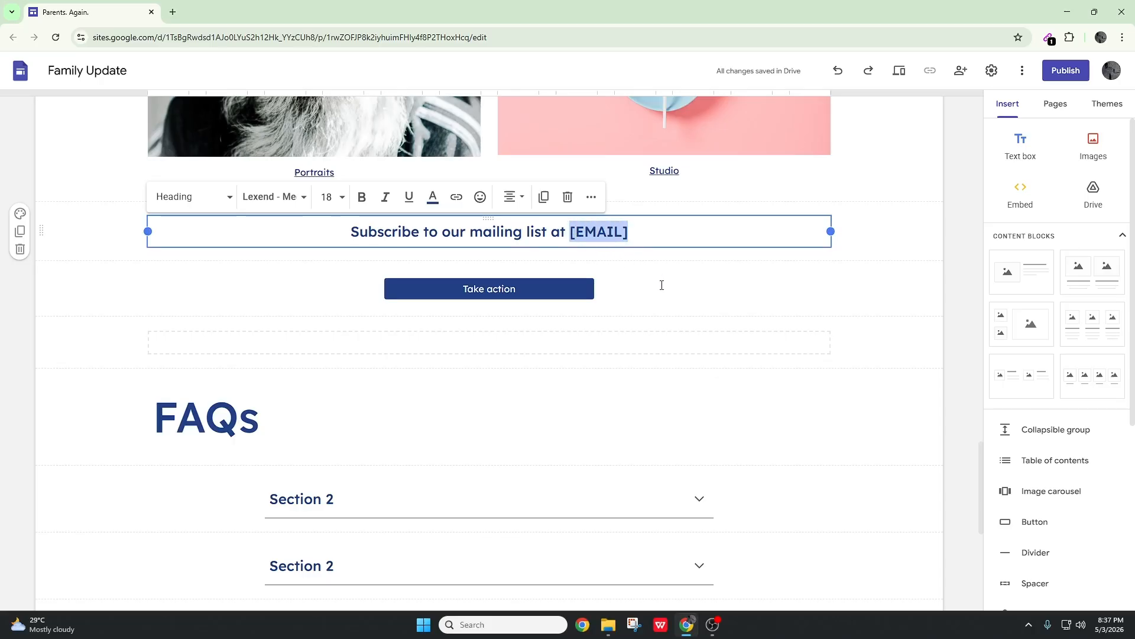
key("BackSpace")
key("BackSpace")
key("BackSpace")
key("BackSpace")
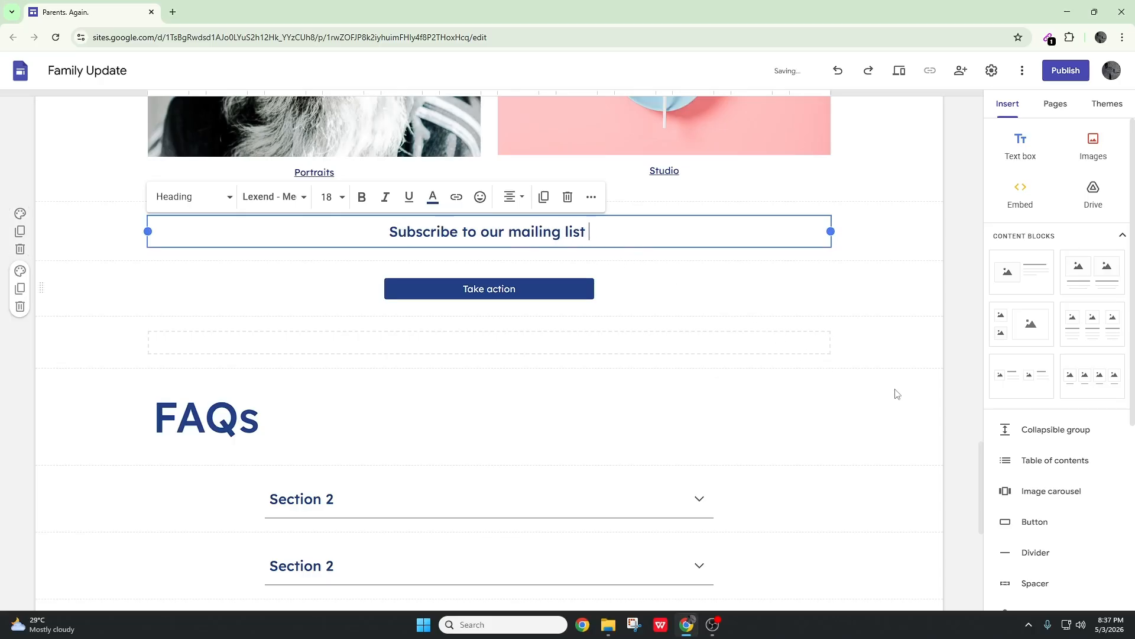
left_click(930, 371)
scroll(933, 367, "up", 9)
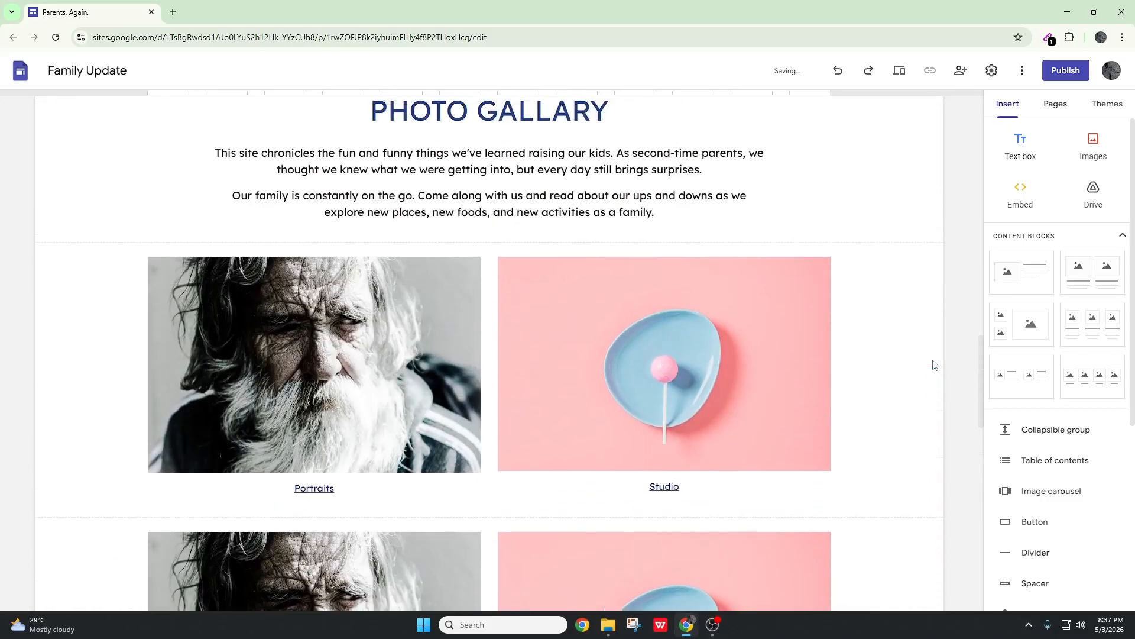
scroll(933, 365, "up", 15)
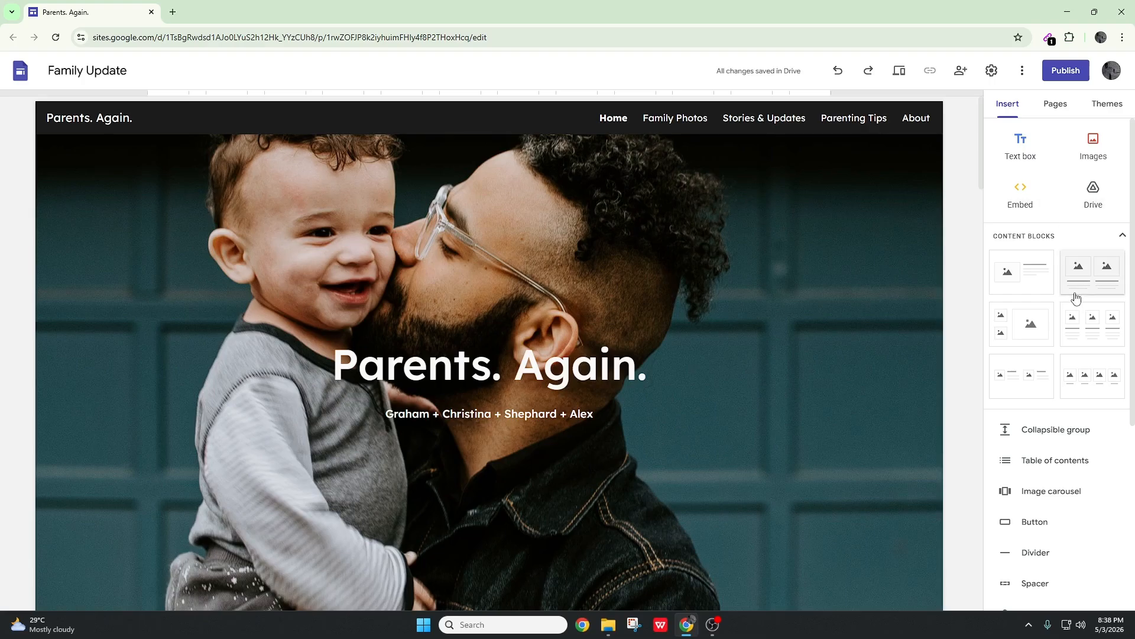
scroll(1059, 354, "down", 1)
scroll(1052, 355, "down", 4)
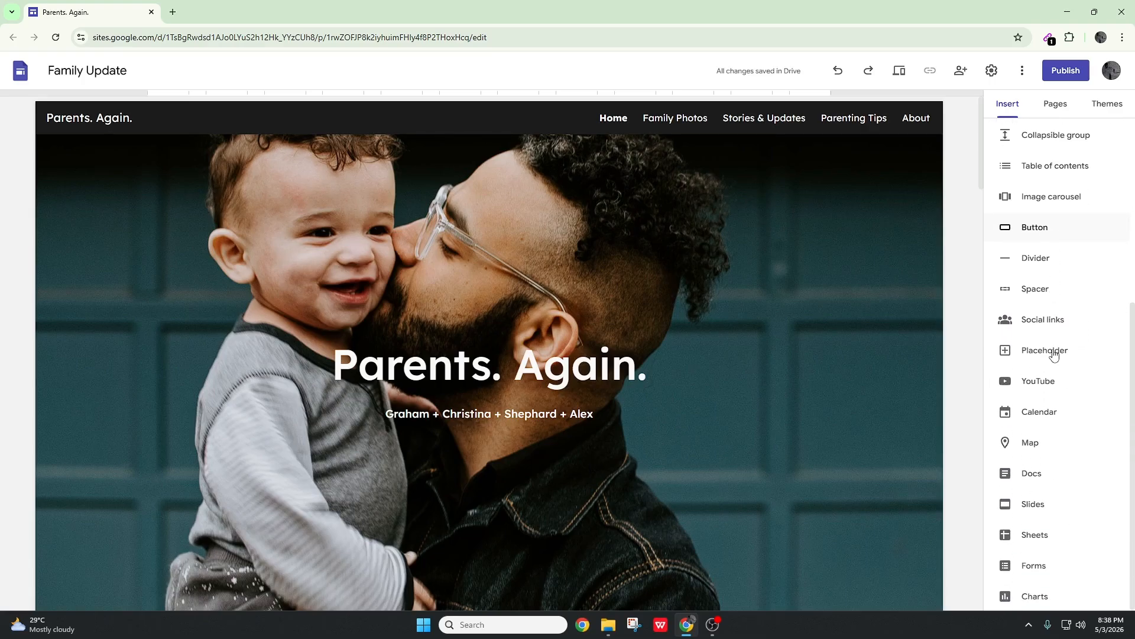